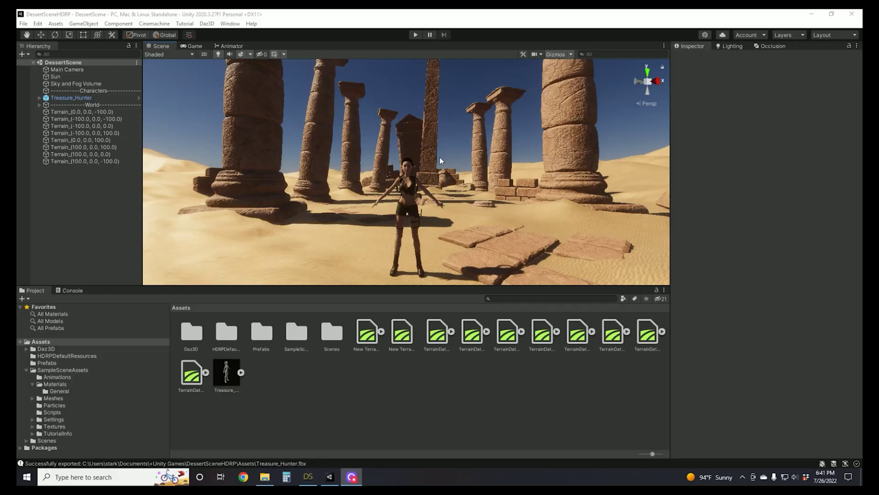
Raise uneven dunes on the distant terrain tiles with the cell-patterned sculpting brush at size 79 and opacity 6
{"action": "right_click_drag", "start_coordinate": [441, 161], "coordinate": [481, 191]}
{"action": "left_click", "coordinate": [481, 190]}
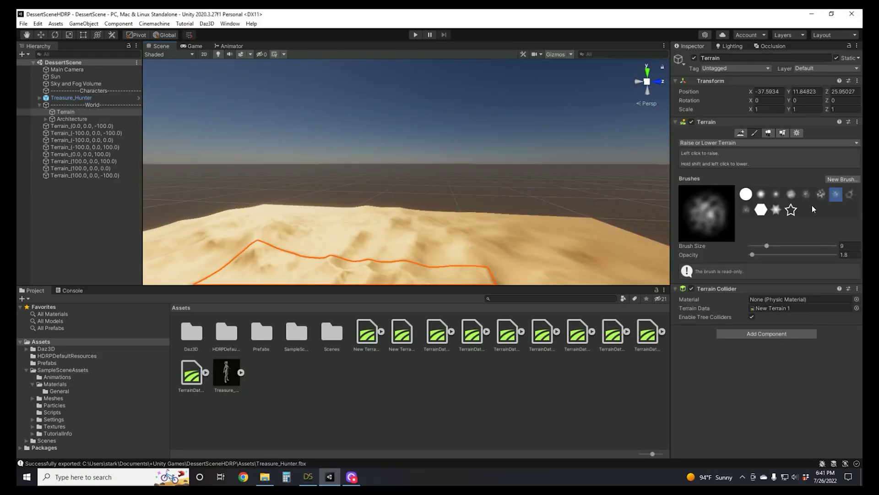
{"action": "left_click", "coordinate": [851, 194]}
{"action": "left_click", "coordinate": [453, 247]}
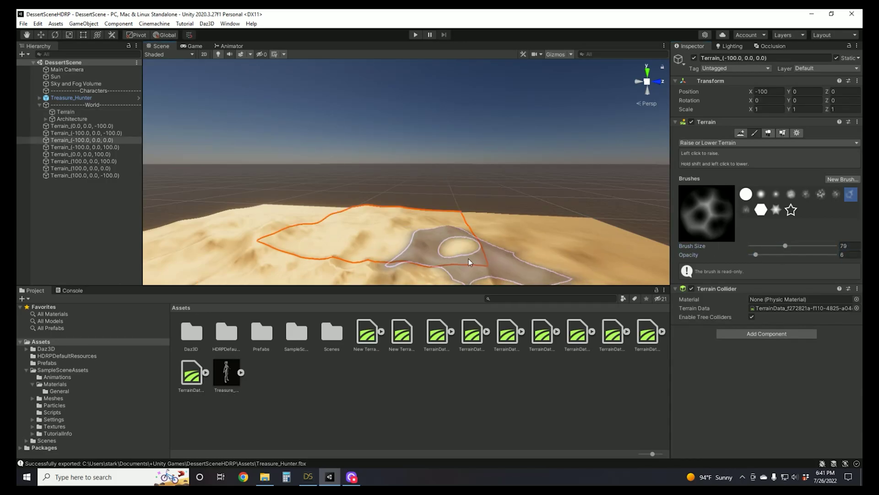
{"action": "left_click", "coordinate": [526, 239]}
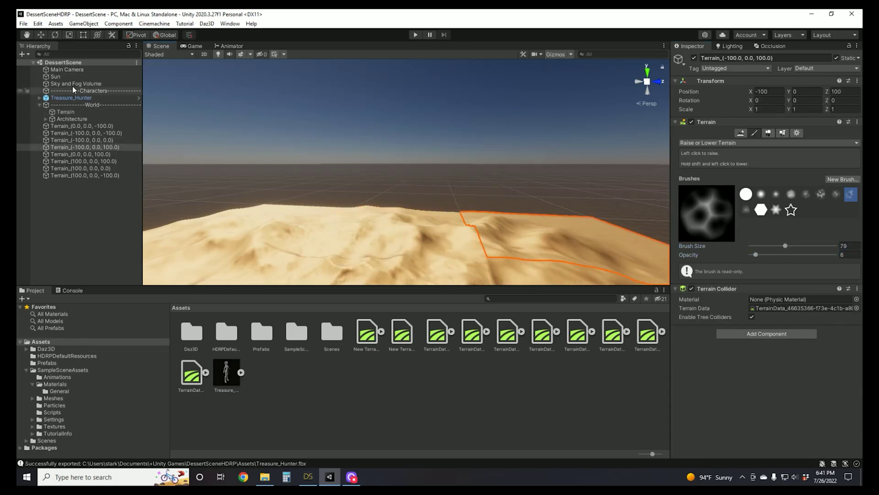
Frame the Main Camera in the scene view and look around the temple ruins
{"action": "left_click", "coordinate": [67, 69]}
{"action": "key", "text": "f"}
{"action": "right_click_drag", "start_coordinate": [393, 259], "coordinate": [568, 85]}
{"action": "left_click", "coordinate": [566, 208]}
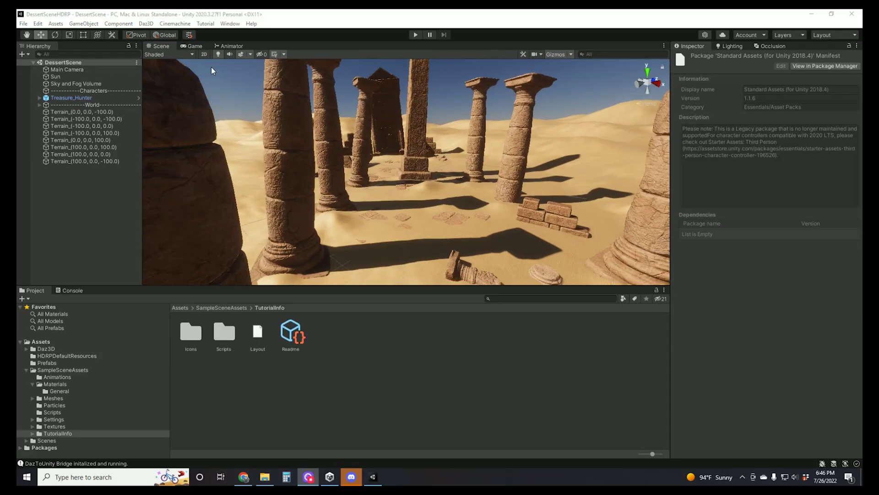
Download and import the complete Standard Assets (for Unity 2018.4) package from My Assets in the Package Manager
{"action": "left_click", "coordinate": [230, 24]}
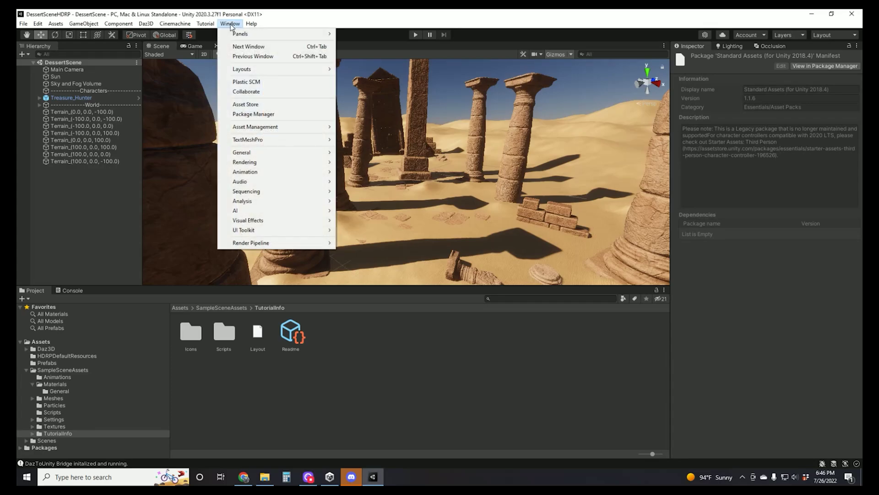
{"action": "left_click", "coordinate": [254, 113]}
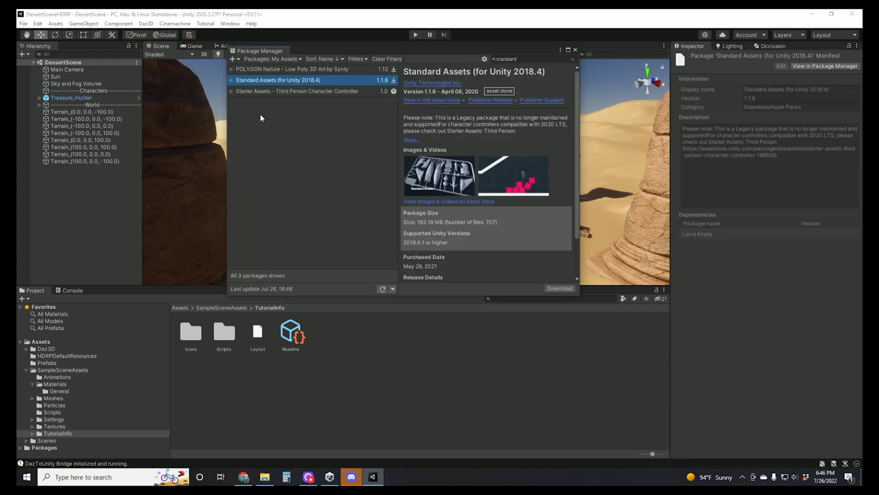
{"action": "left_click", "coordinate": [295, 60]}
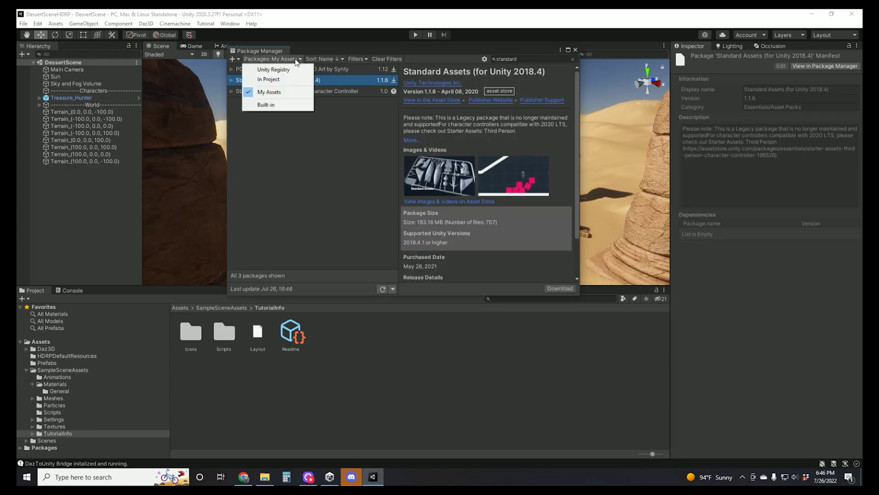
{"action": "left_click", "coordinate": [266, 93]}
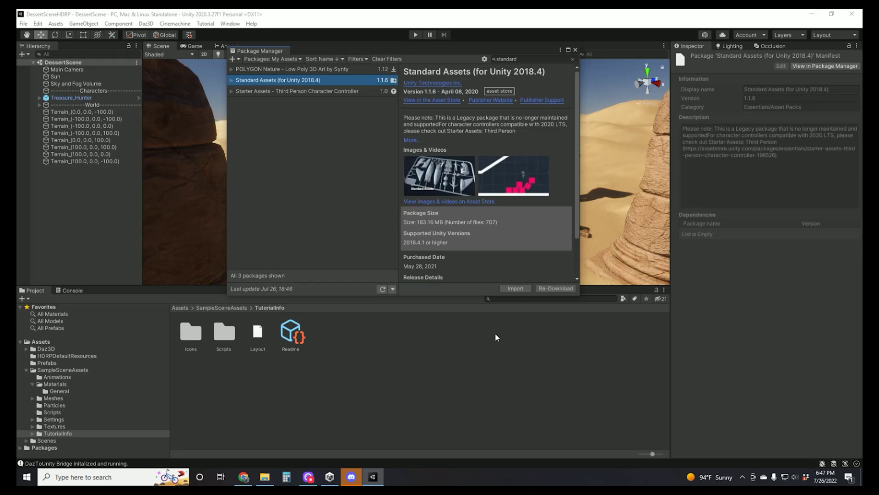
{"action": "left_click", "coordinate": [512, 288]}
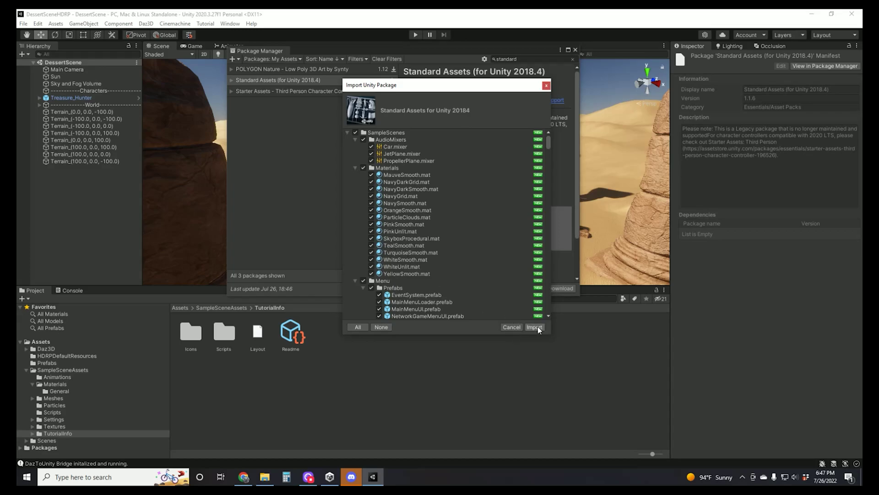
{"action": "left_click", "coordinate": [535, 327]}
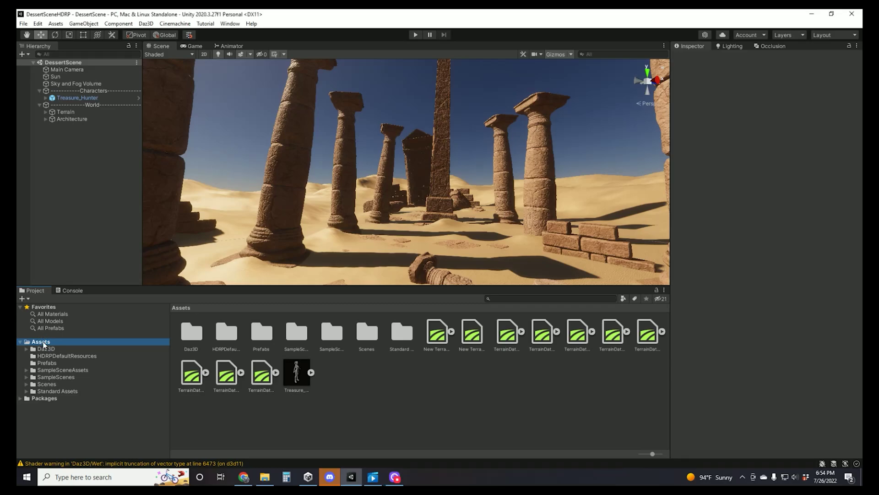
Place the DustStorm prefab from the Standard Assets particle systems on the sand between the columns
{"action": "double_click", "coordinate": [402, 333]}
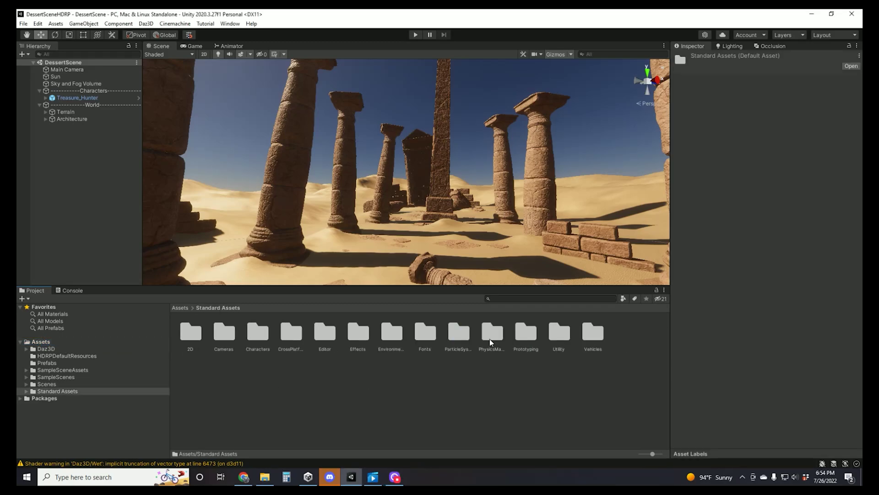
{"action": "double_click", "coordinate": [458, 334]}
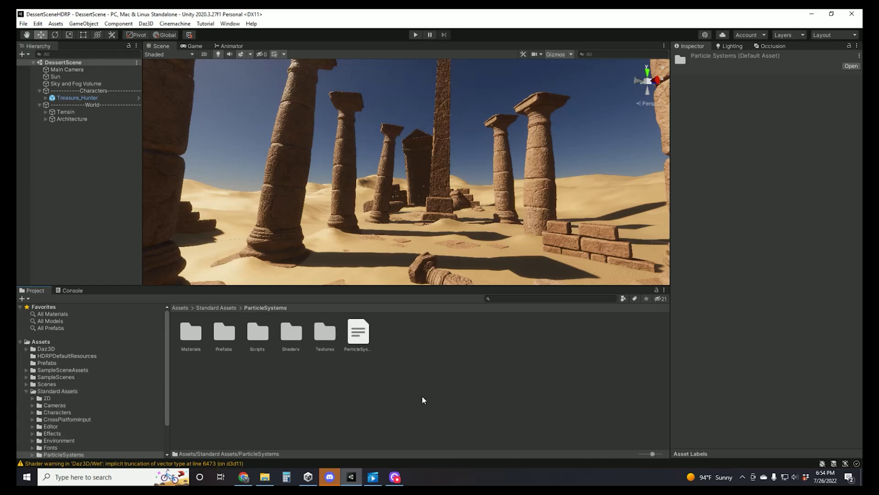
{"action": "double_click", "coordinate": [221, 337]}
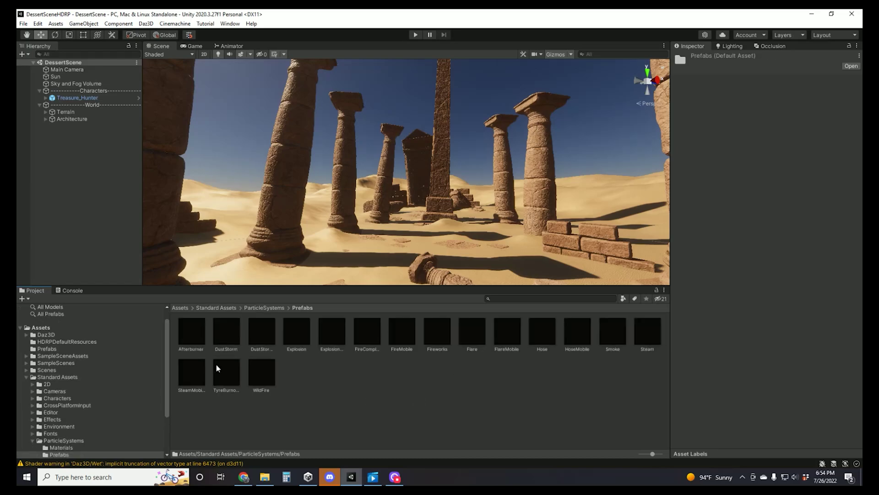
{"action": "left_click_drag", "start_coordinate": [226, 334], "coordinate": [427, 241]}
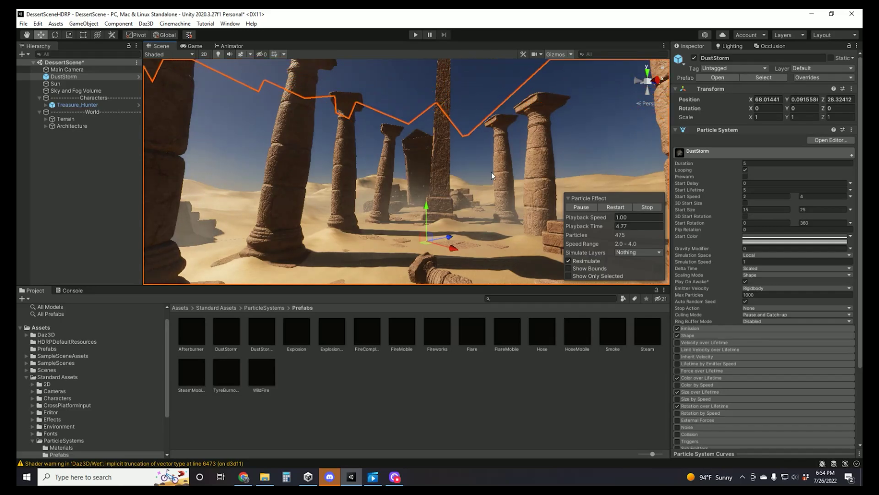
Try Rate over Time values of 500 and 250 in the dust storm's Emission module and set it back to 100
{"action": "left_click", "coordinate": [688, 327]}
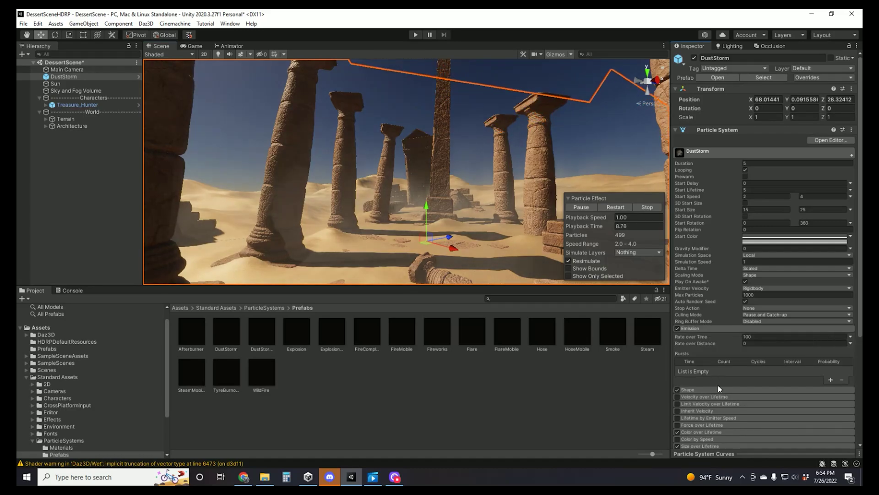
{"action": "left_click", "coordinate": [754, 337]}
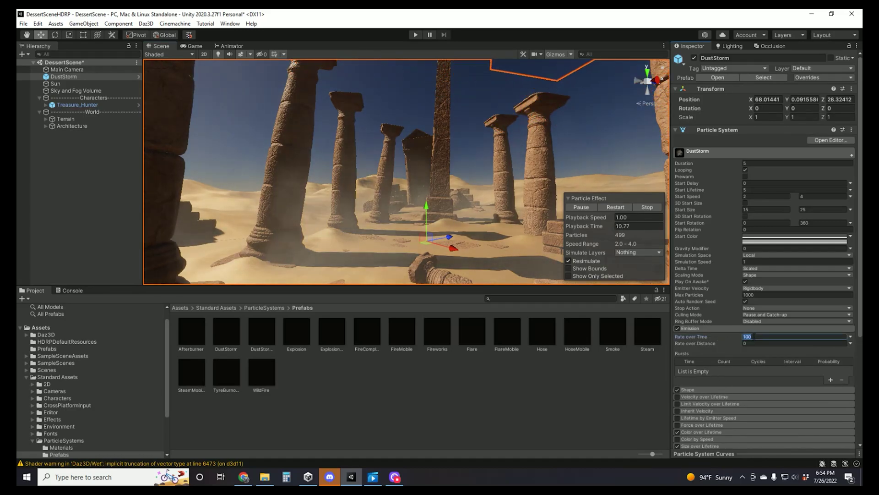
{"action": "type", "text": "500"}
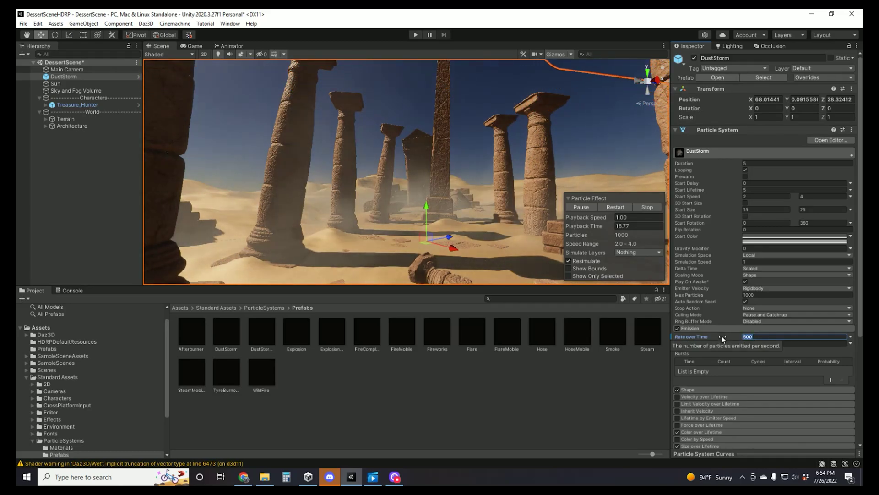
{"action": "key", "text": "BackSpace"}
{"action": "key", "text": "BackSpace"}
{"action": "key", "text": "BackSpace"}
{"action": "type", "text": "250"}
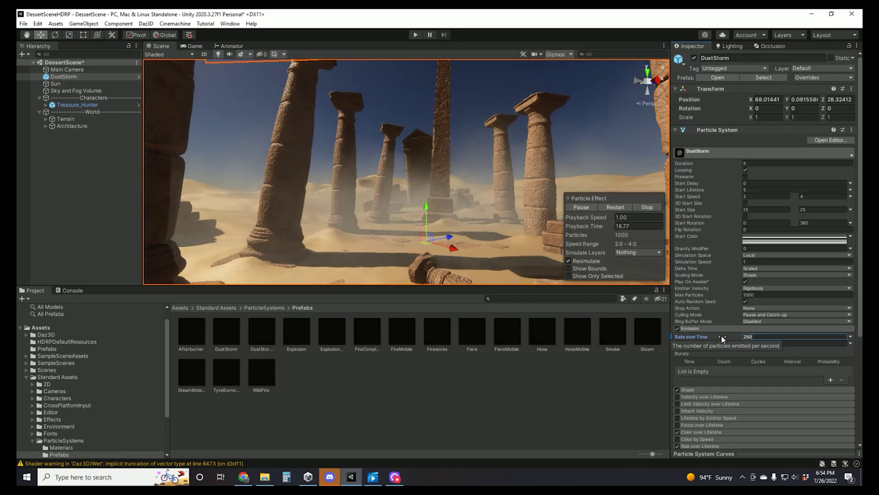
{"action": "key", "text": "BackSpace"}
{"action": "key", "text": "BackSpace"}
{"action": "key", "text": "BackSpace"}
{"action": "type", "text": "100"}
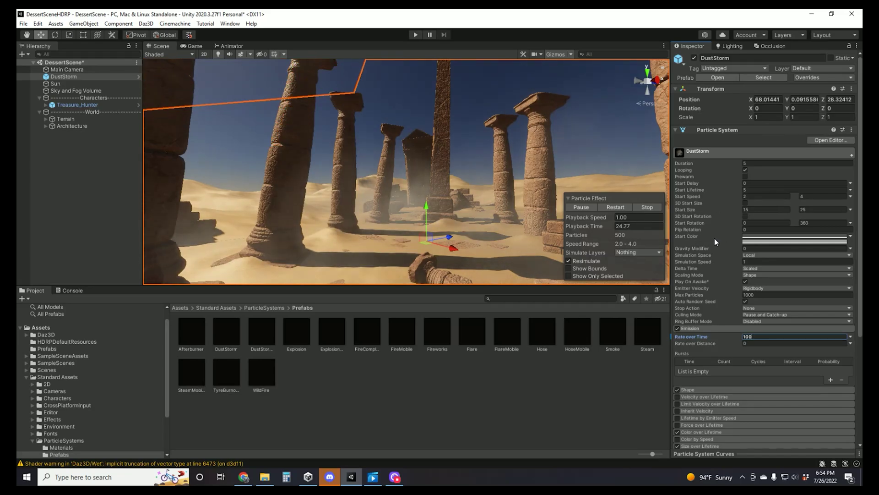
Examine the dust storm's Rotation, Size and Color over Lifetime modules and its start colour setting
{"action": "scroll", "coordinate": [714, 238], "scroll_direction": "down", "scroll_amount": 3}
{"action": "scroll", "coordinate": [715, 238], "scroll_direction": "down", "scroll_amount": 3}
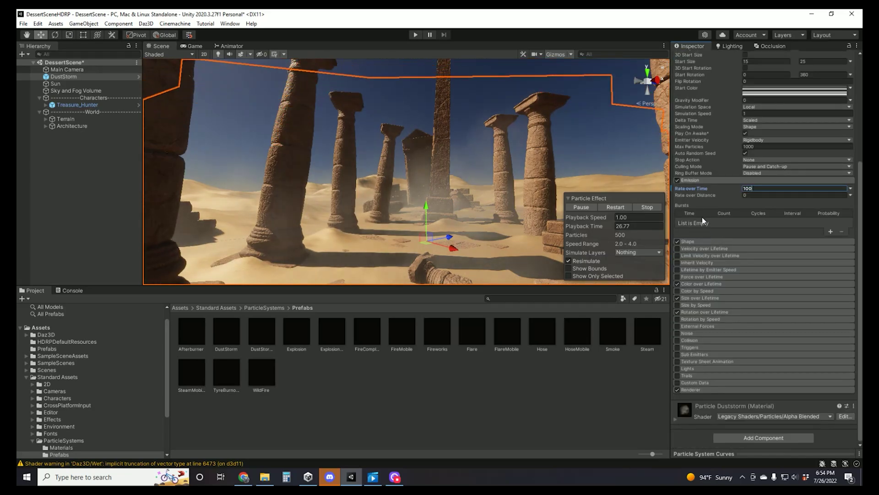
{"action": "left_click", "coordinate": [691, 312]}
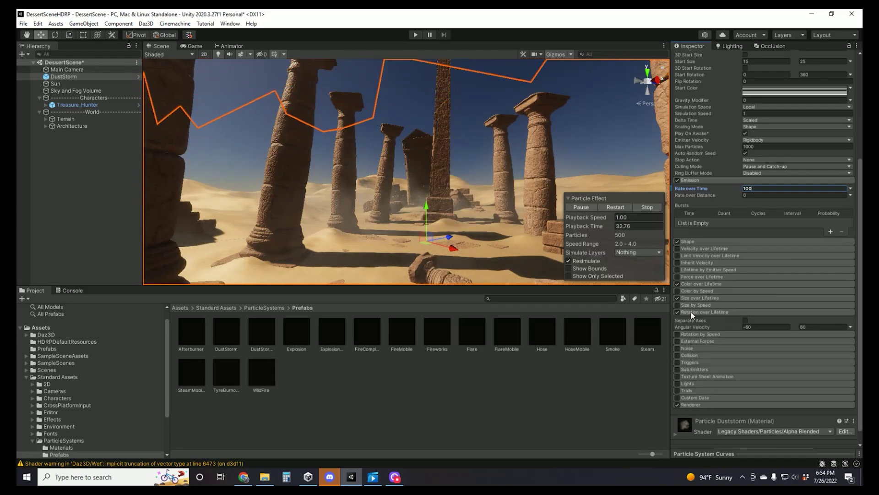
{"action": "left_click", "coordinate": [691, 312]}
{"action": "left_click", "coordinate": [692, 298]}
{"action": "left_click", "coordinate": [692, 298]}
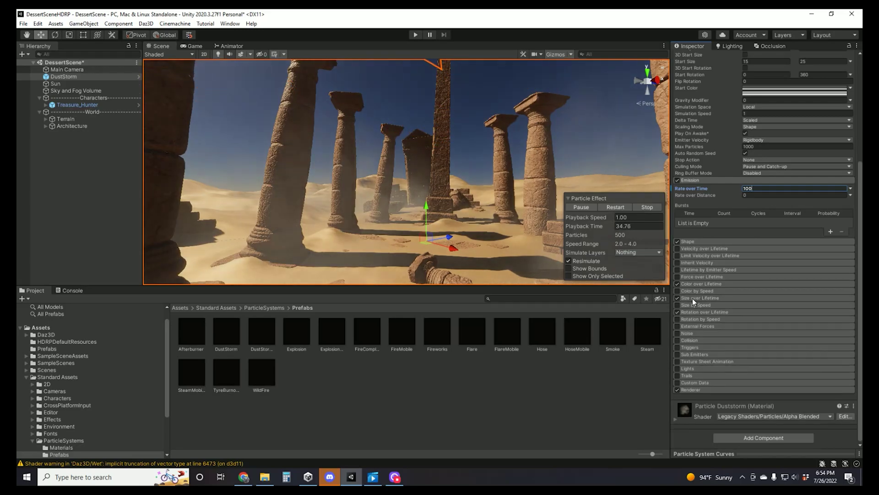
{"action": "left_click", "coordinate": [694, 283]}
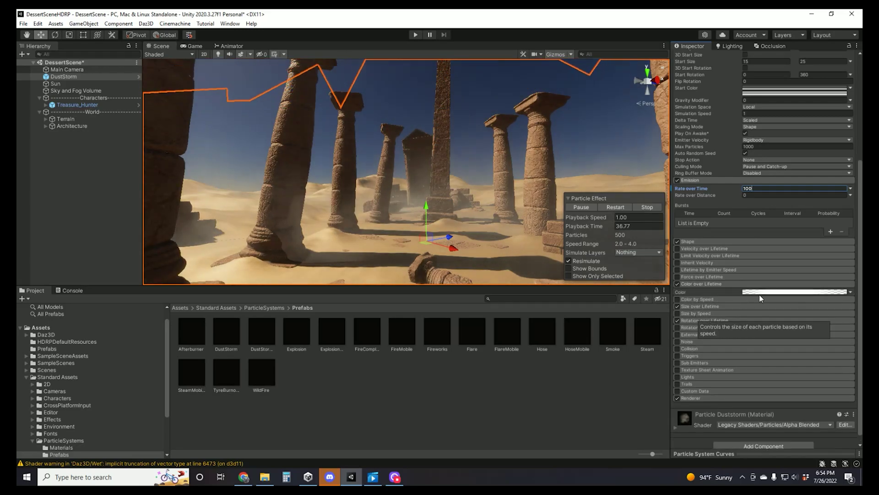
{"action": "left_click", "coordinate": [691, 283]}
{"action": "scroll", "coordinate": [719, 224], "scroll_direction": "up", "scroll_amount": 3}
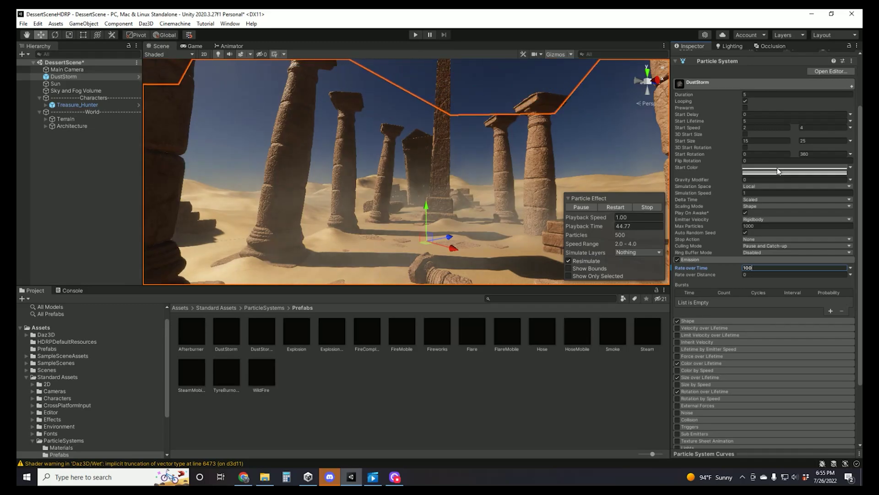
{"action": "scroll", "coordinate": [700, 223], "scroll_direction": "down", "scroll_amount": 3}
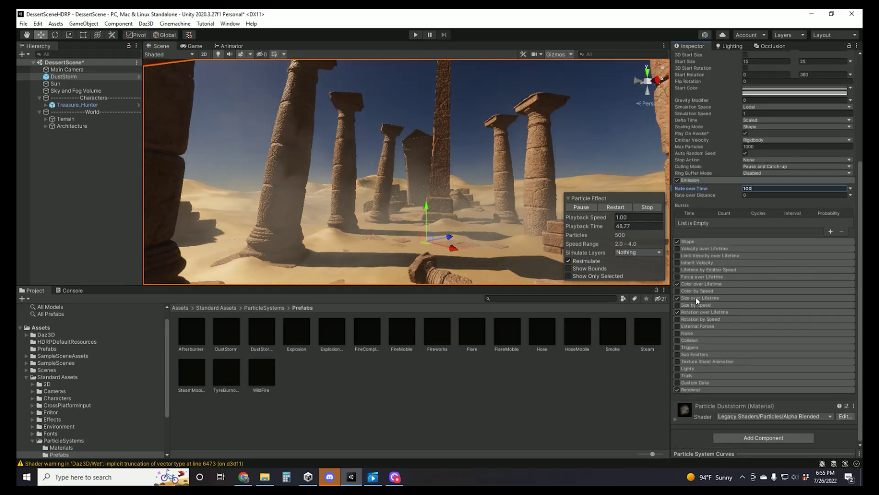
Set the first key of the dust storm's Color over Lifetime gradient to sand colour ECD3A5 sampled from the scene, and show the Game view
{"action": "left_click", "coordinate": [696, 284]}
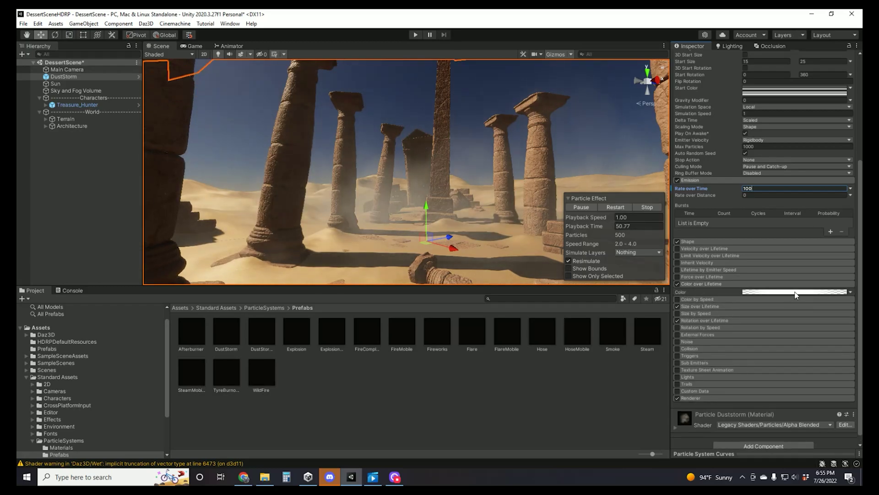
{"action": "left_click", "coordinate": [784, 292]}
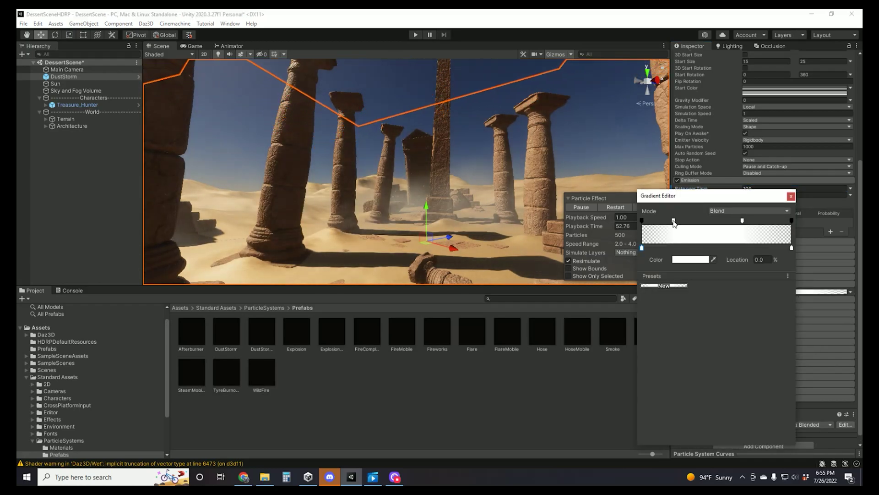
{"action": "left_click", "coordinate": [714, 259]}
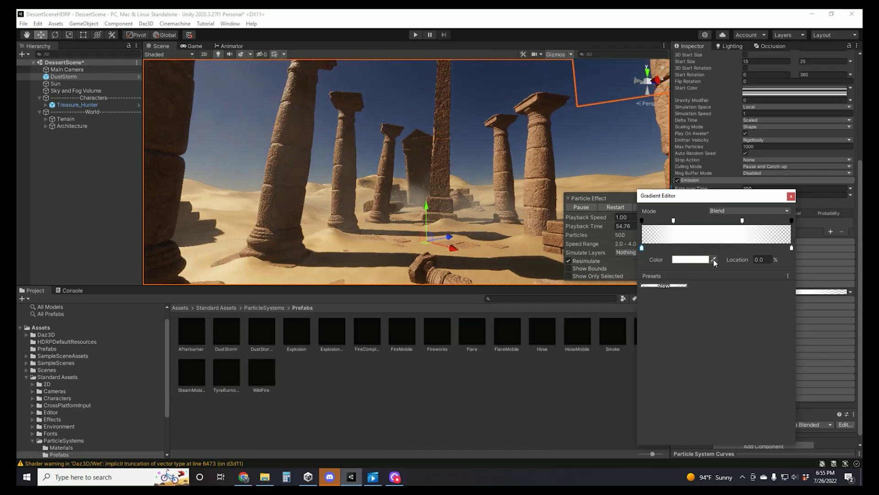
{"action": "left_click", "coordinate": [700, 246]}
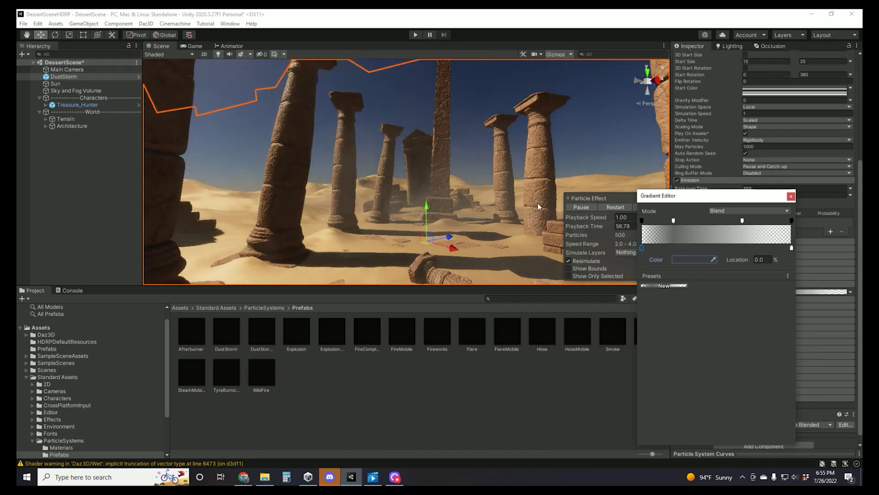
{"action": "left_click", "coordinate": [690, 259]}
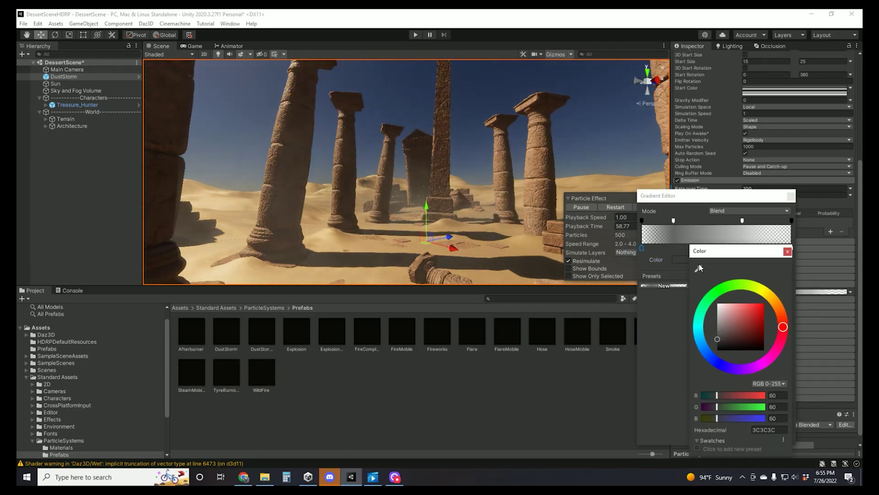
{"action": "left_click", "coordinate": [698, 268]}
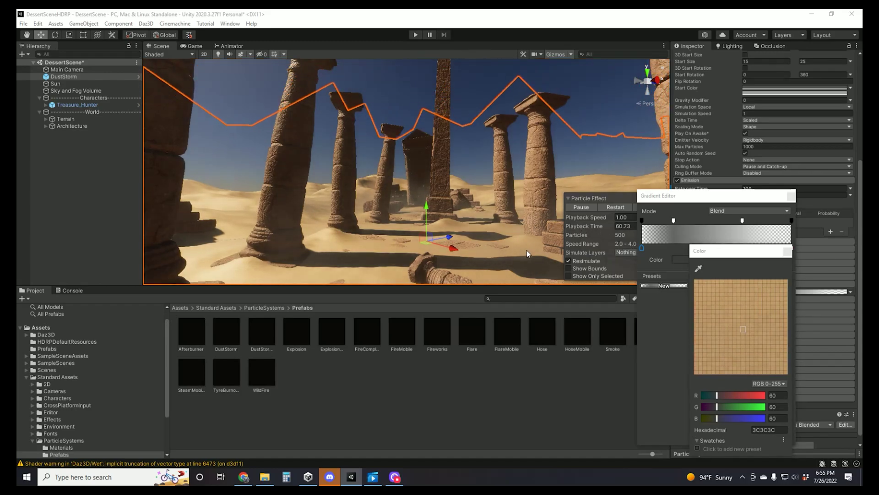
{"action": "left_click", "coordinate": [320, 236]}
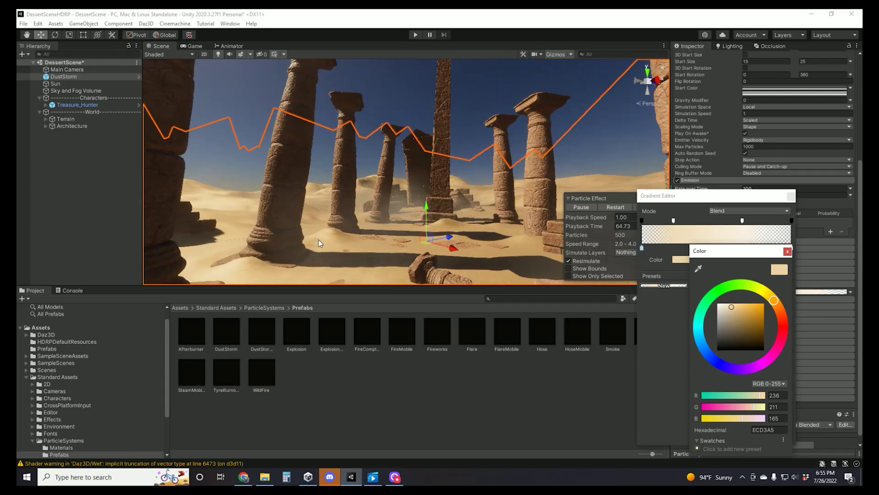
{"action": "left_click", "coordinate": [669, 309]}
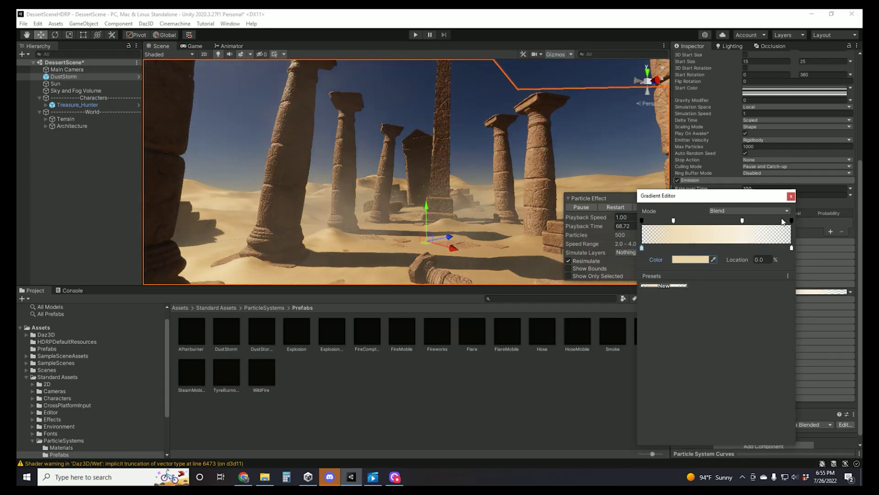
{"action": "left_click", "coordinate": [791, 196]}
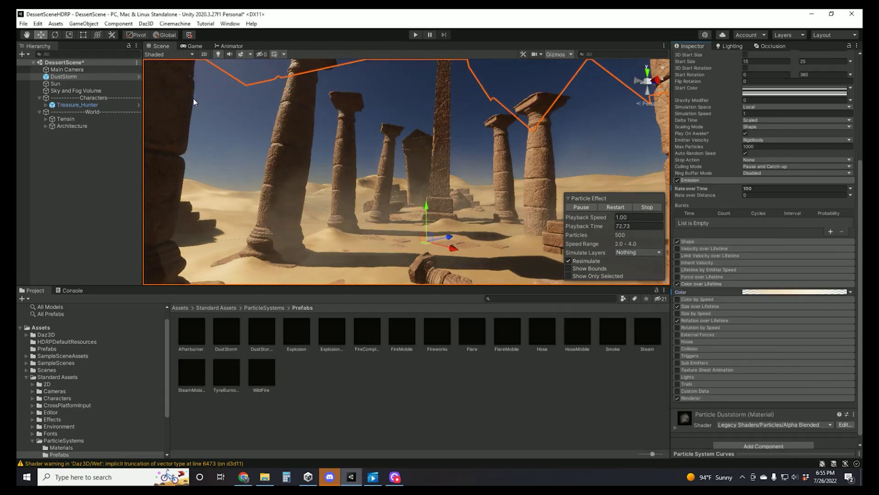
{"action": "left_click", "coordinate": [193, 45]}
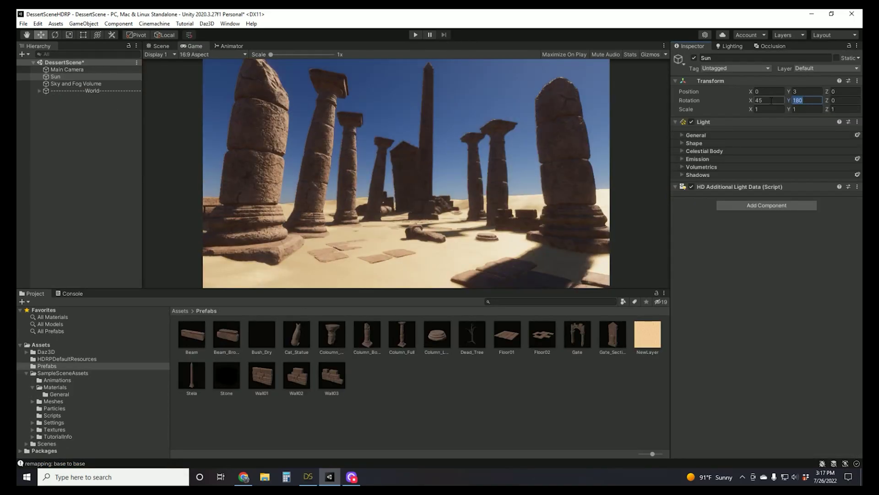
Try Y rotations of 90, 120 and 0 on the Sun and set its Y rotation to 45
{"action": "type", "text": "90"}
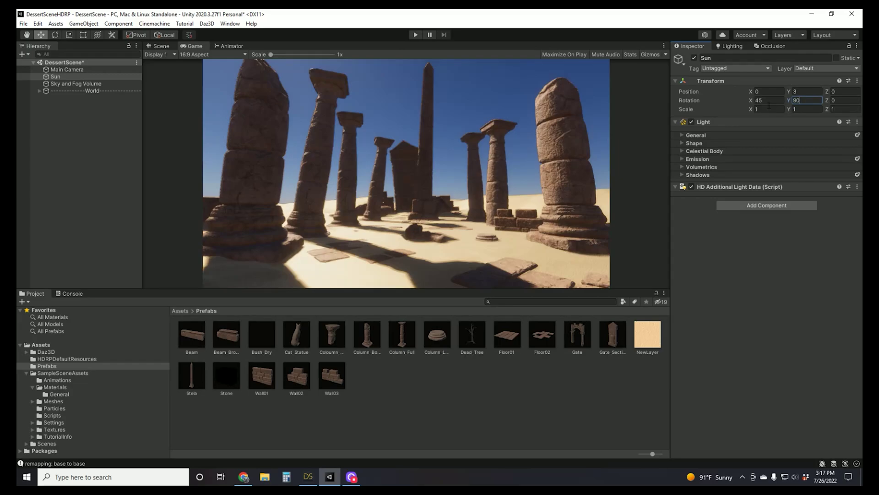
{"action": "type", "text": "120"}
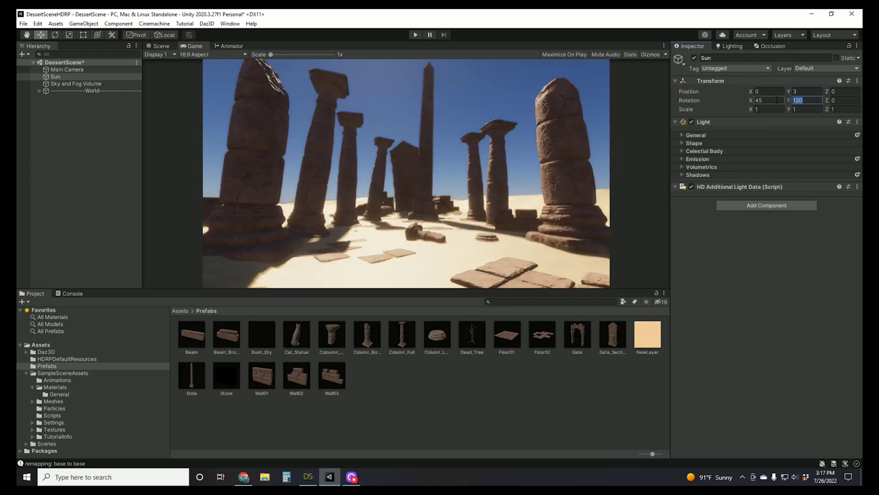
{"action": "type", "text": "0"}
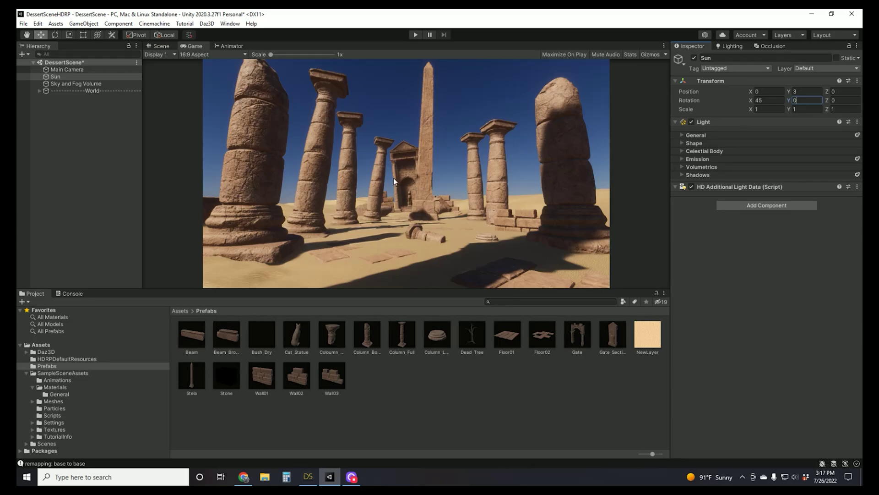
{"action": "type", "text": "45"}
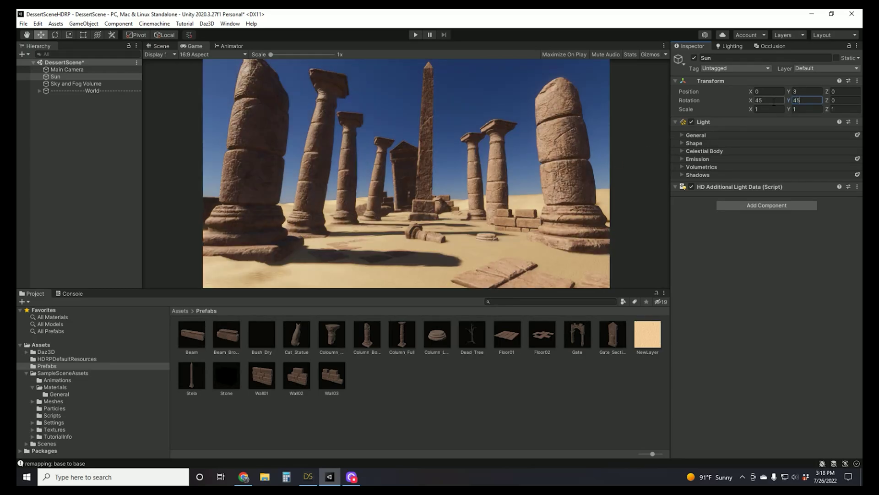
{"action": "type", "text": "90"}
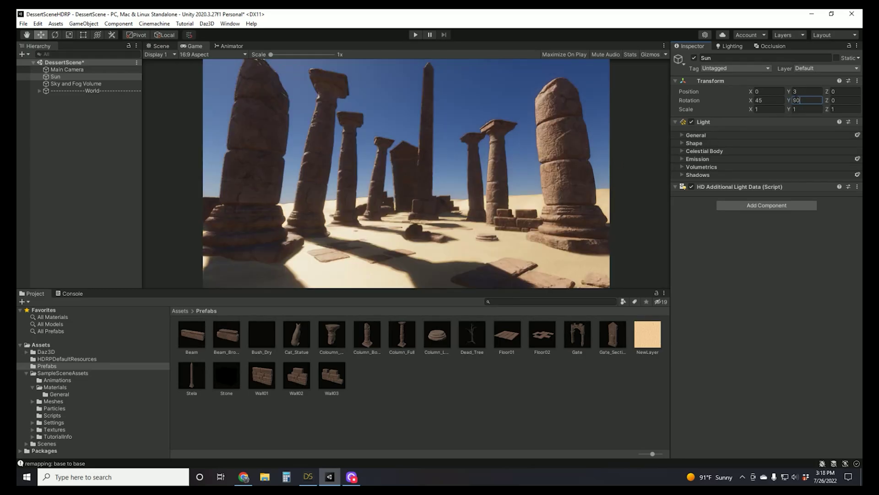
{"action": "type", "text": "45"}
Try X rotations of 0, 120, 180 and 270 on the Sun and set its X rotation to 360
{"action": "left_click", "coordinate": [766, 100]}
{"action": "type", "text": "0"}
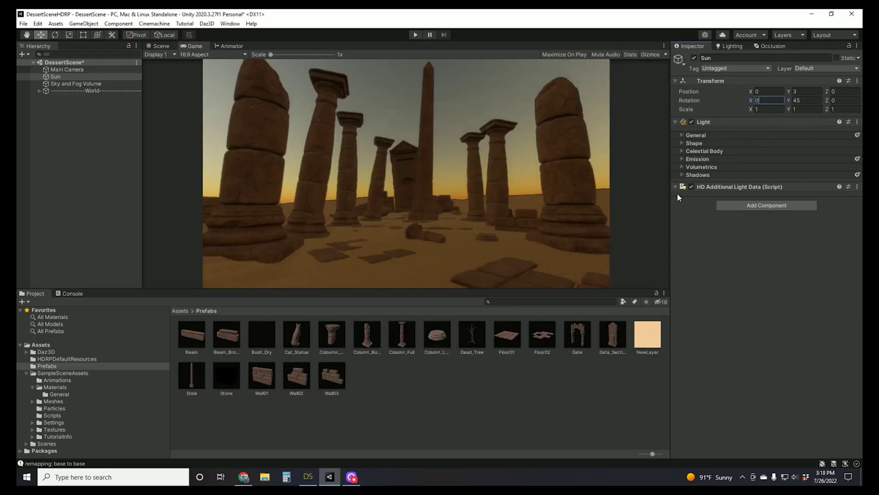
{"action": "key", "text": "BackSpace"}
{"action": "type", "text": "90"}
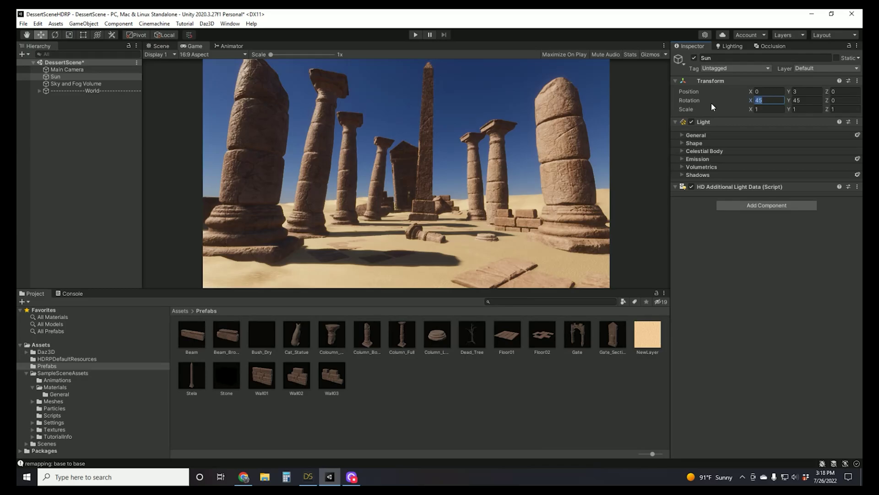
{"action": "type", "text": "120"}
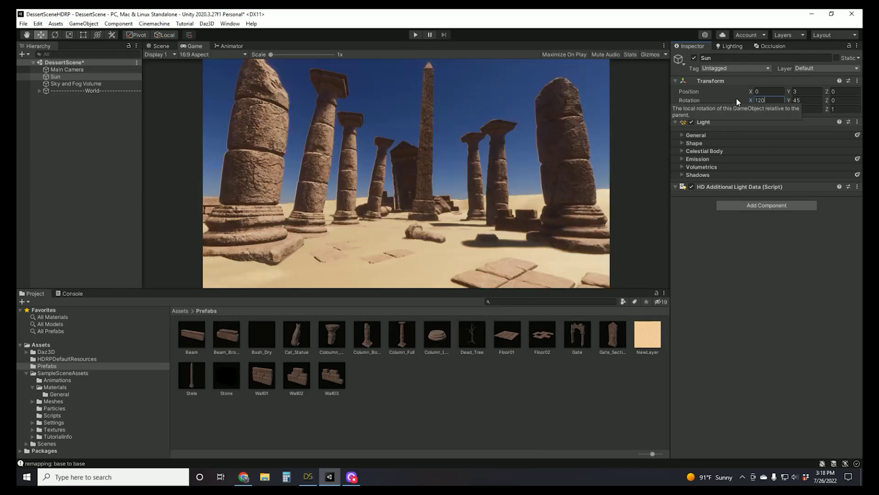
{"action": "type", "text": "180"}
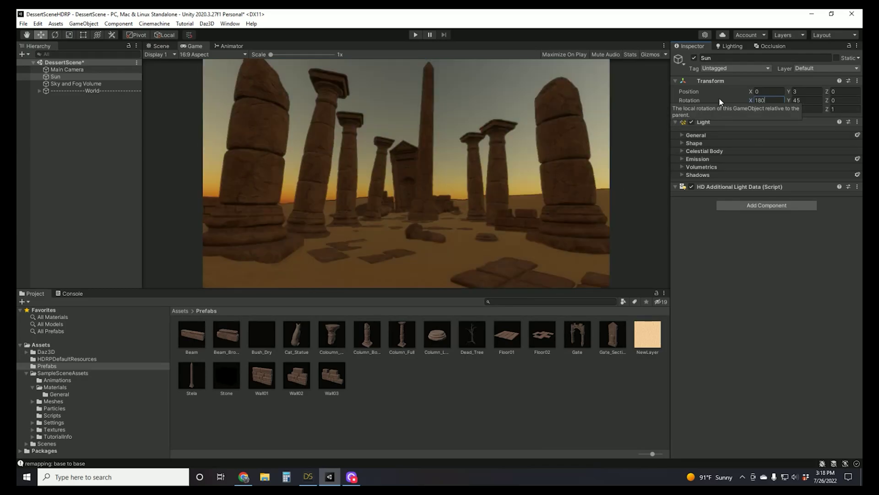
{"action": "type", "text": "270"}
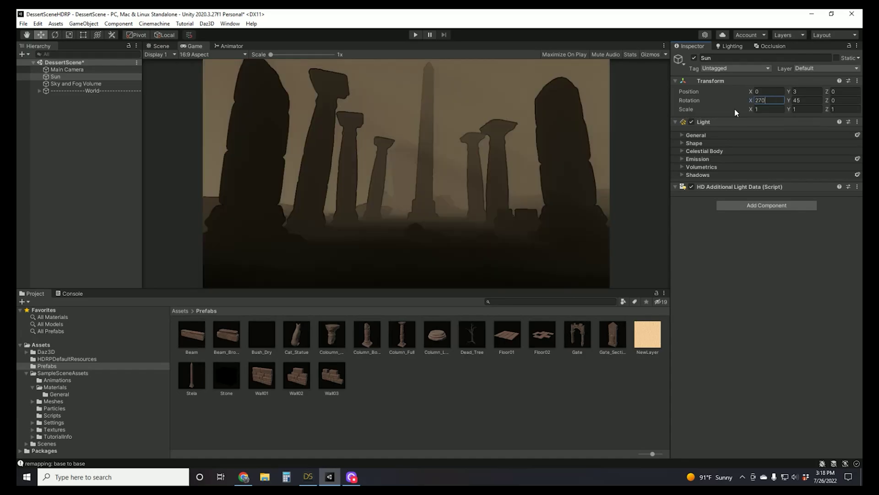
{"action": "key", "text": "Return"}
{"action": "type", "text": "360"}
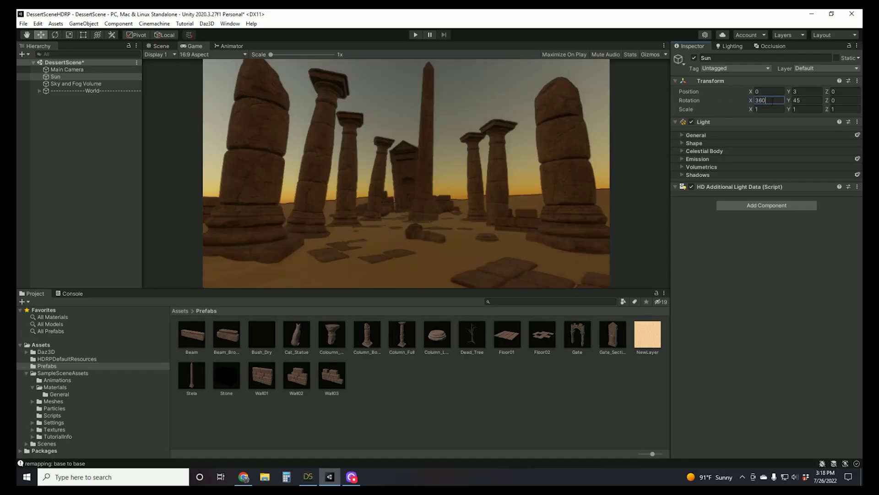
{"action": "key", "text": "Return"}
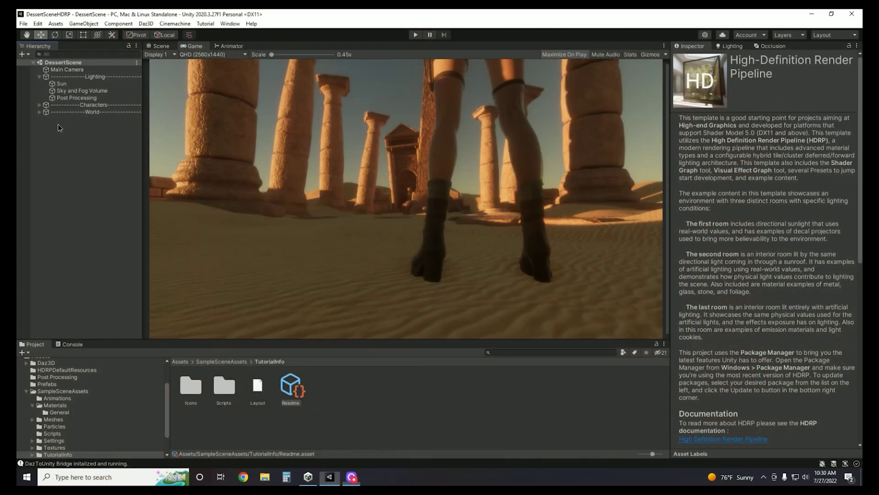
Add a Global Volume named Post Processing to the scene and create a new volume profile for it
{"action": "right_click", "coordinate": [58, 124]}
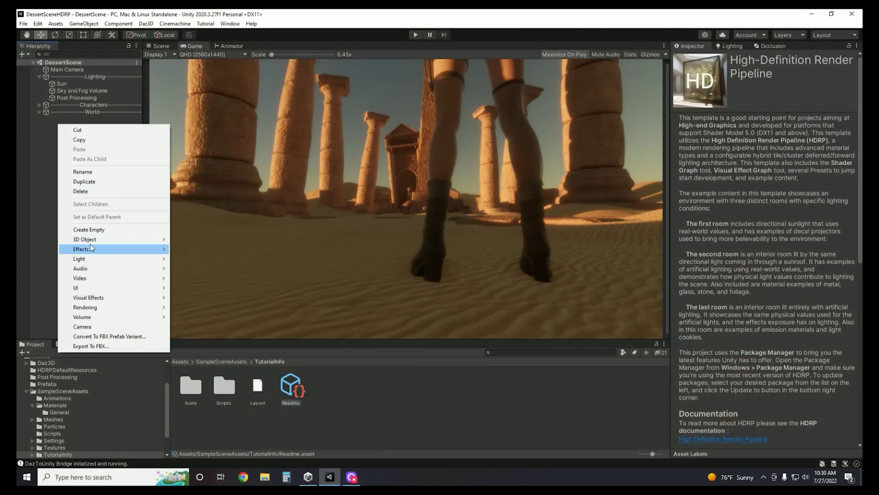
{"action": "mouse_move", "coordinate": [92, 319]}
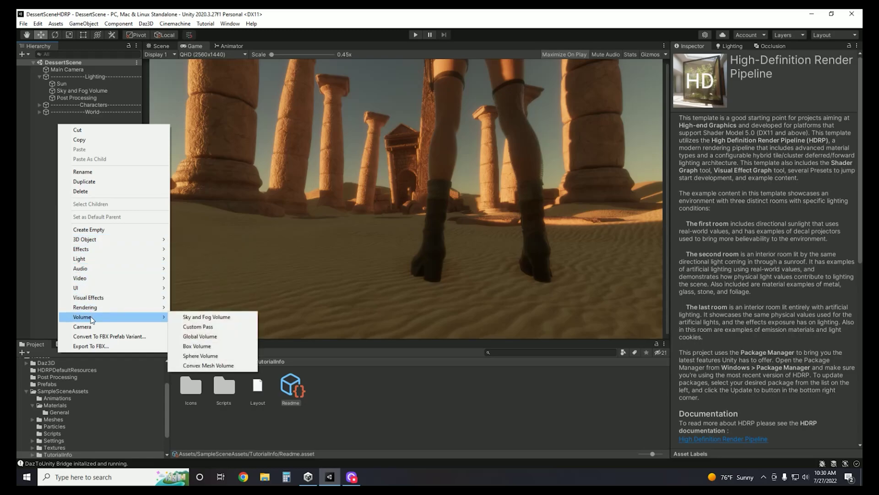
{"action": "left_click", "coordinate": [202, 338]}
{"action": "type", "text": "P"}
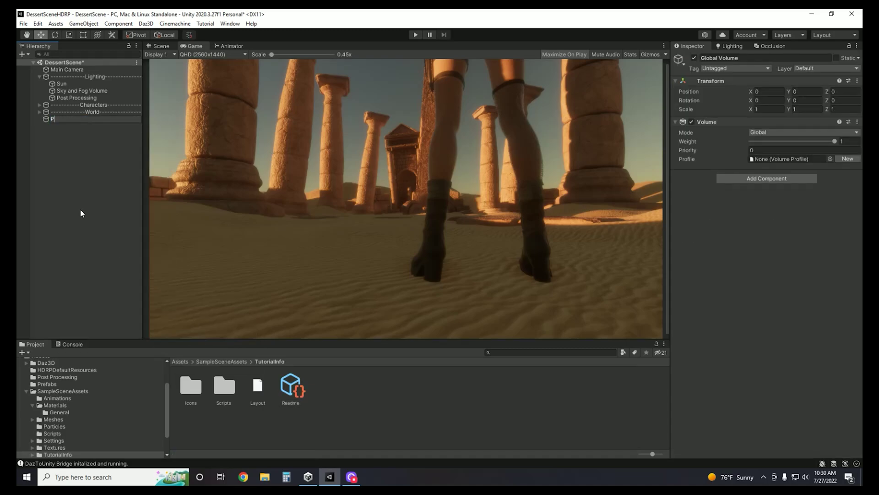
{"action": "type", "text": "ost Processing"}
{"action": "left_click", "coordinate": [73, 119]}
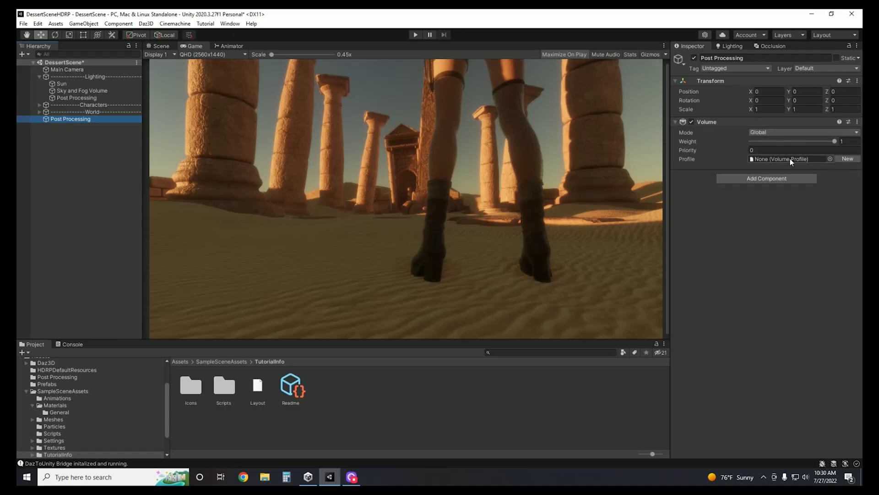
{"action": "left_click", "coordinate": [848, 159]}
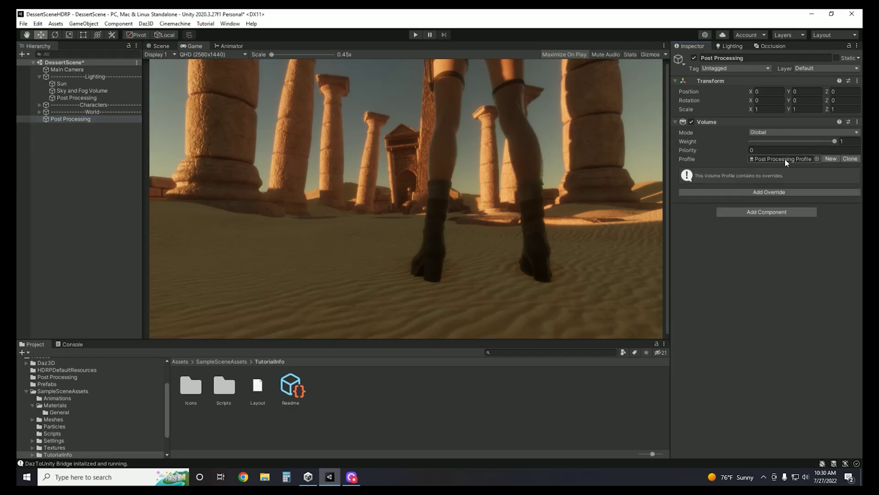
Examine the post-processing overrides available for the Post Processing volume without adding one
{"action": "left_click", "coordinate": [767, 191]}
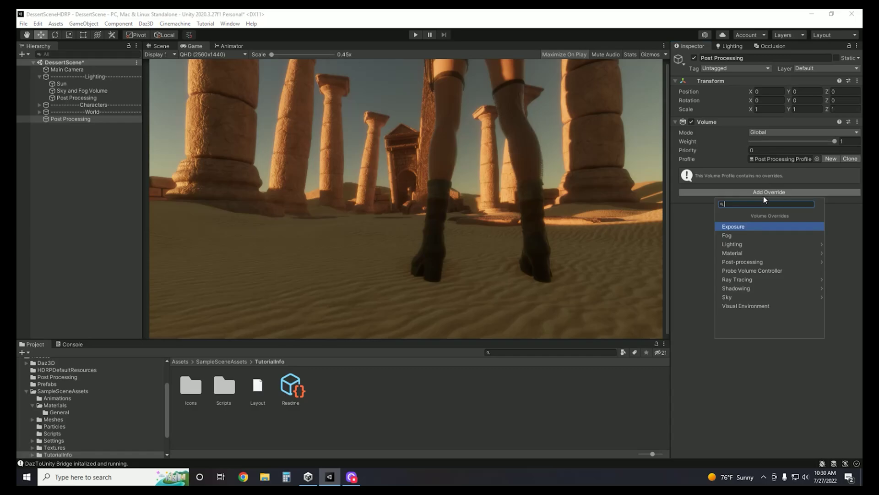
{"action": "left_click", "coordinate": [744, 262]}
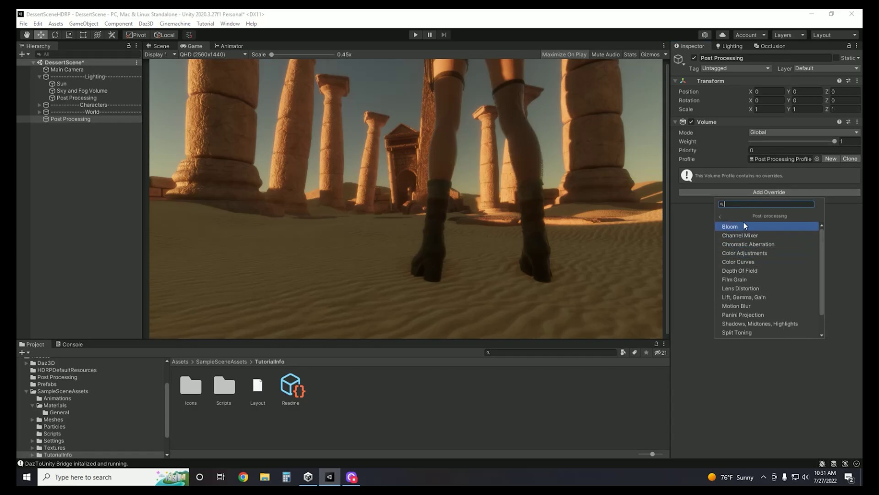
{"action": "scroll", "coordinate": [748, 263], "scroll_direction": "down", "scroll_amount": 1}
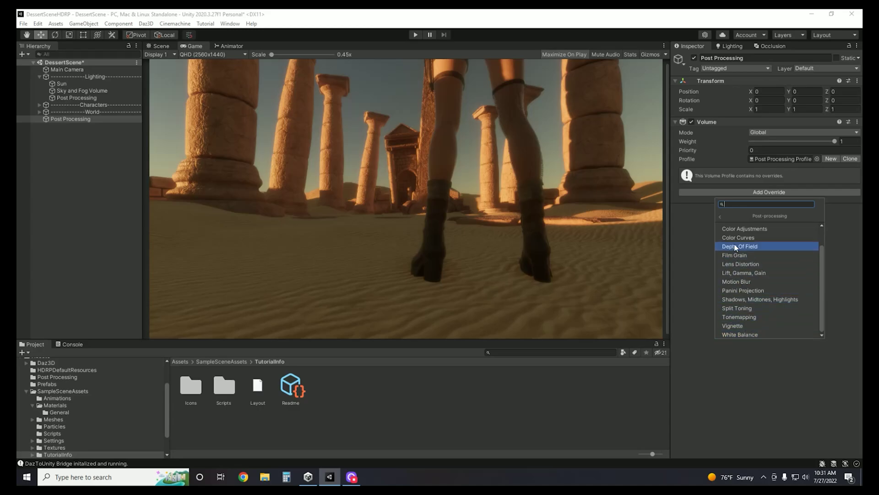
{"action": "key", "text": "Escape"}
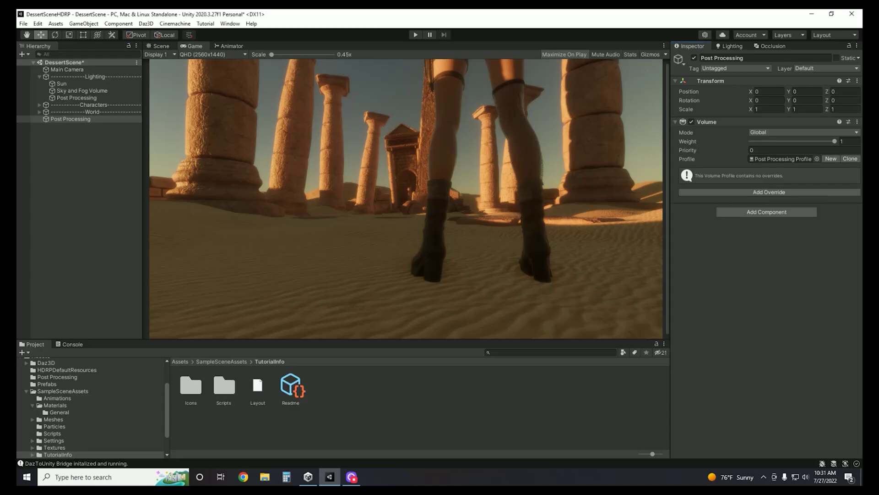
{"action": "left_click", "coordinate": [693, 192]}
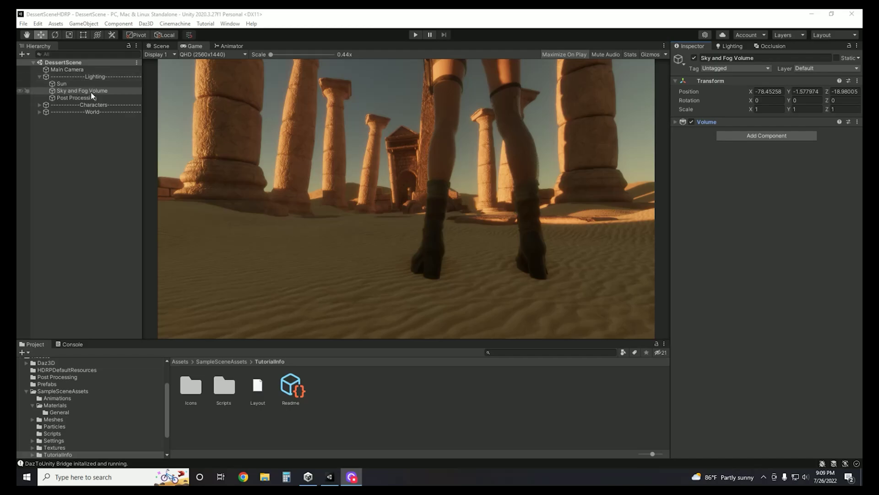
Examine the Sky and Fog Volume's Physically Based Sky and fog settings and the Sun's light settings
{"action": "left_click", "coordinate": [676, 123]}
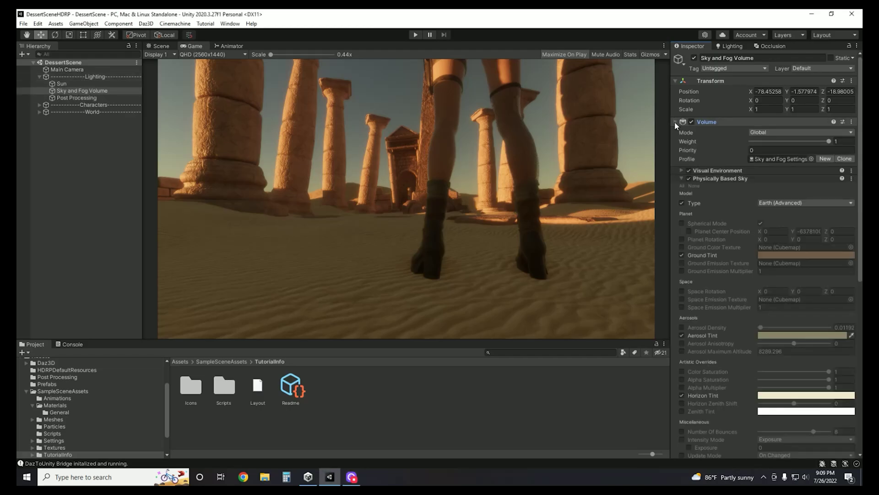
{"action": "left_click_drag", "start_coordinate": [860, 196], "coordinate": [860, 252]}
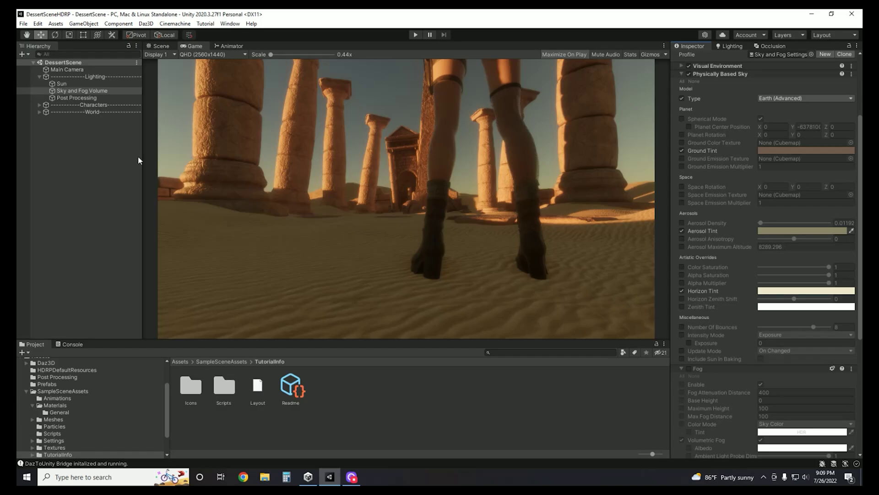
{"action": "left_click", "coordinate": [61, 84]}
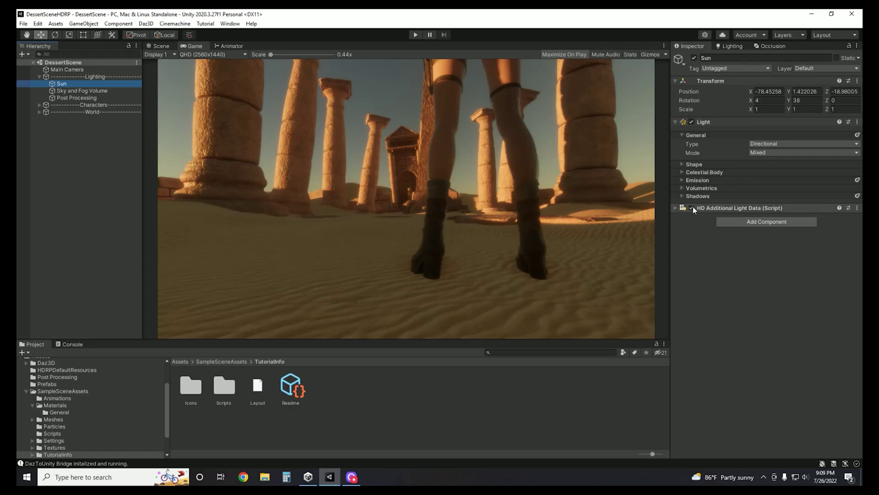
{"action": "left_click", "coordinate": [681, 164]}
{"action": "left_click", "coordinate": [681, 164]}
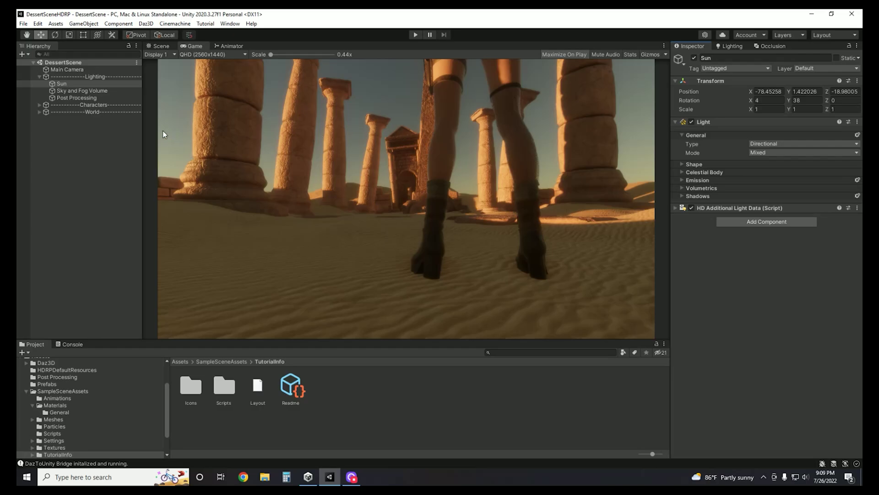
Examine the Color Adjustments of the Post Processing volume under Lighting, with its other overrides collapsed
{"action": "left_click", "coordinate": [72, 101]}
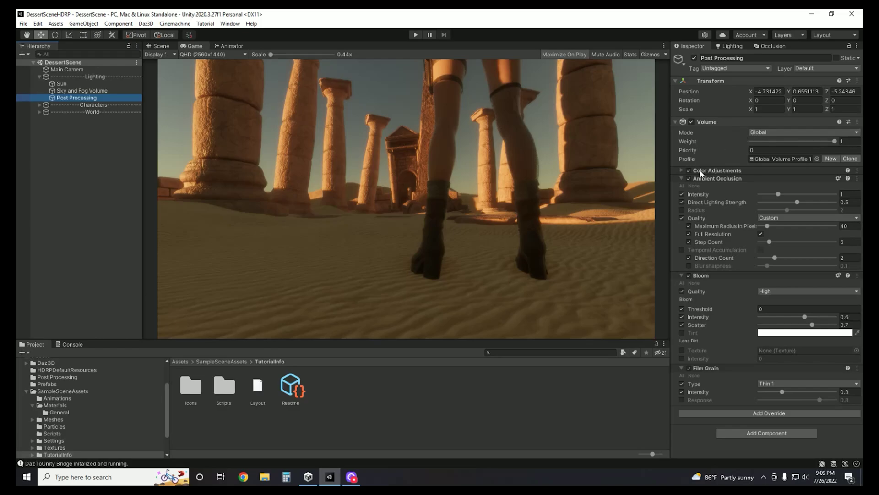
{"action": "left_click", "coordinate": [681, 178]}
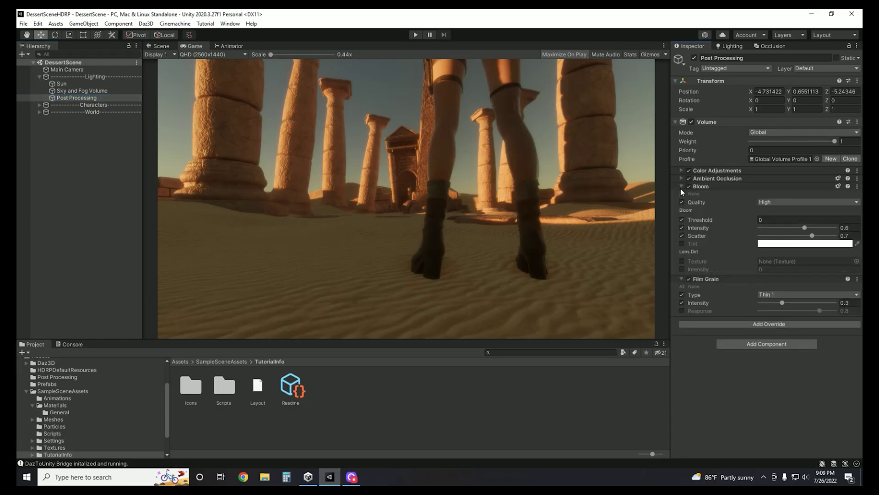
{"action": "left_click", "coordinate": [681, 187]}
{"action": "left_click", "coordinate": [681, 196]}
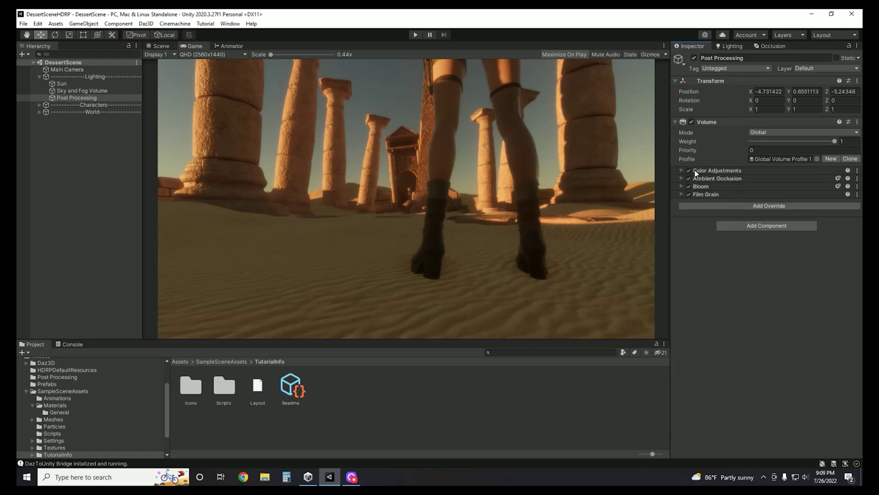
{"action": "left_click", "coordinate": [680, 170]}
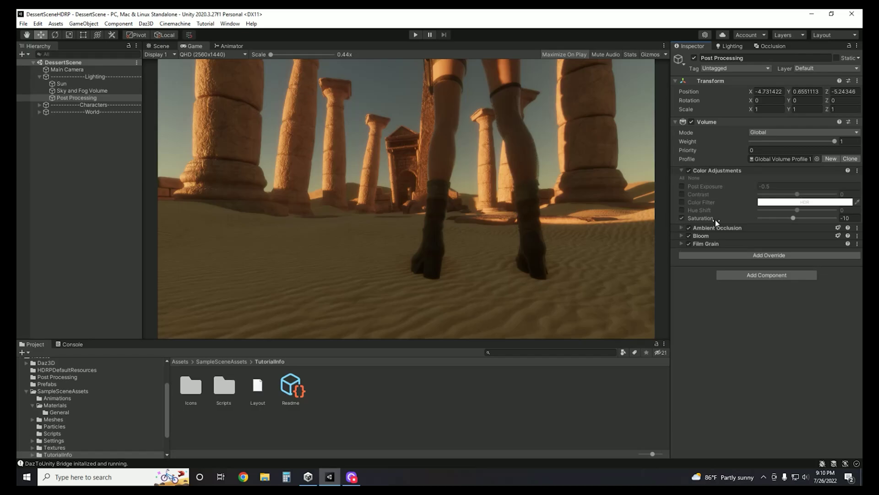
Try the Post Exposure override at -0.5 in Color Adjustments, switch it off again and collapse the section
{"action": "left_click", "coordinate": [682, 186]}
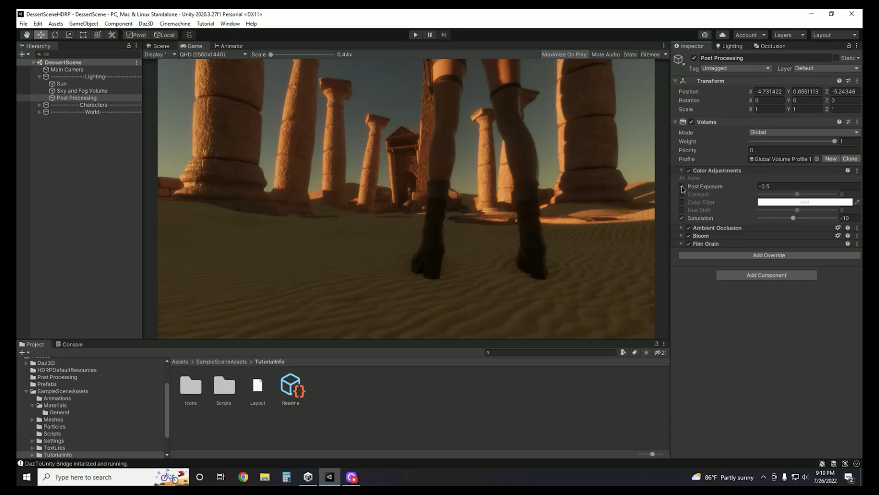
{"action": "left_click", "coordinate": [681, 186]}
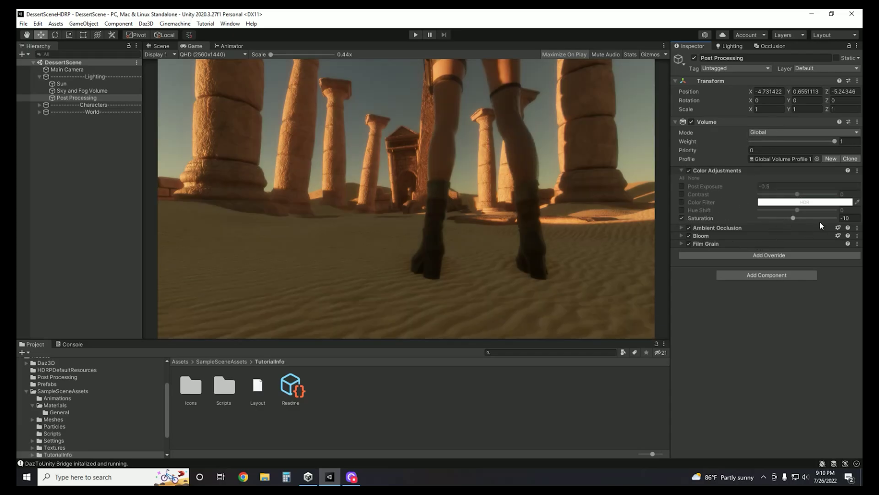
{"action": "left_click", "coordinate": [681, 170]}
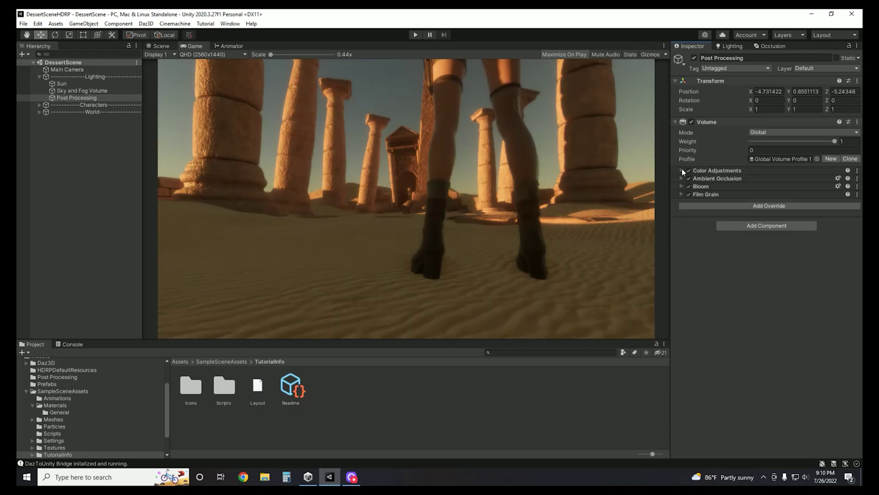
Examine the Ambient Occlusion, Bloom and Film Grain settings of the Post Processing volume one after another
{"action": "left_click", "coordinate": [681, 178]}
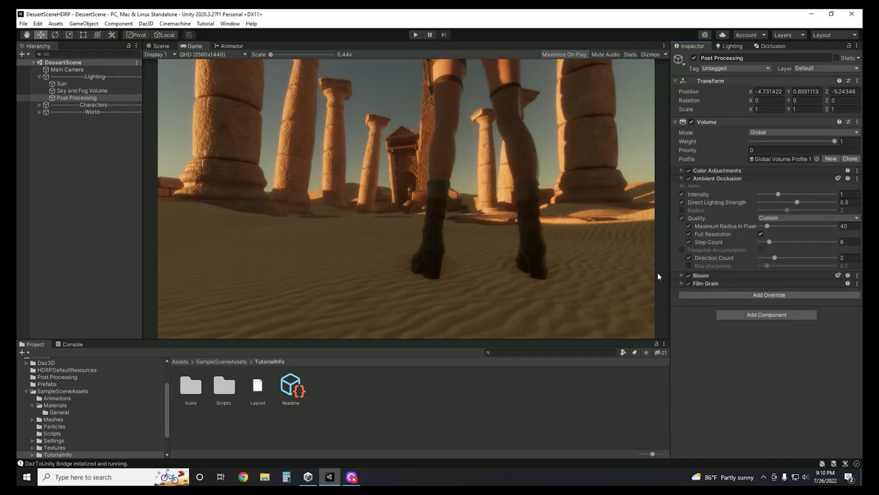
{"action": "left_click", "coordinate": [774, 258]}
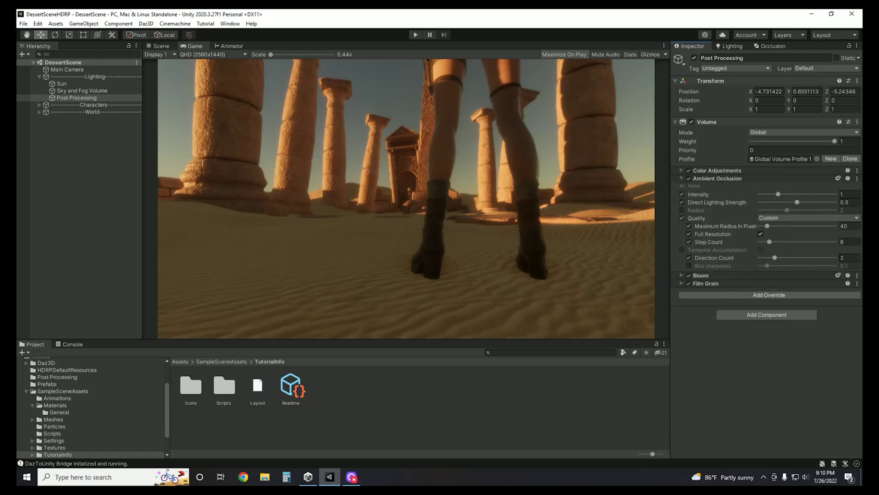
{"action": "left_click", "coordinate": [682, 179]}
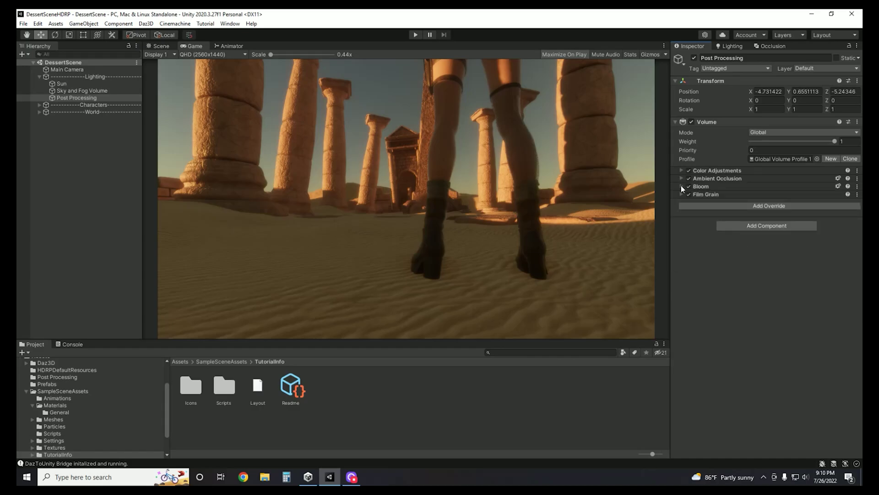
{"action": "left_click", "coordinate": [681, 186]}
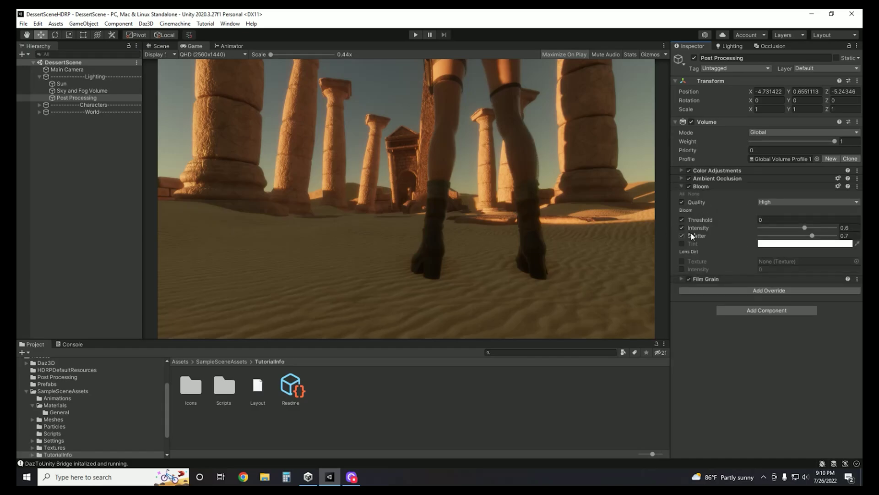
{"action": "left_click", "coordinate": [847, 235]}
{"action": "left_click", "coordinate": [682, 186]}
{"action": "left_click", "coordinate": [691, 194]}
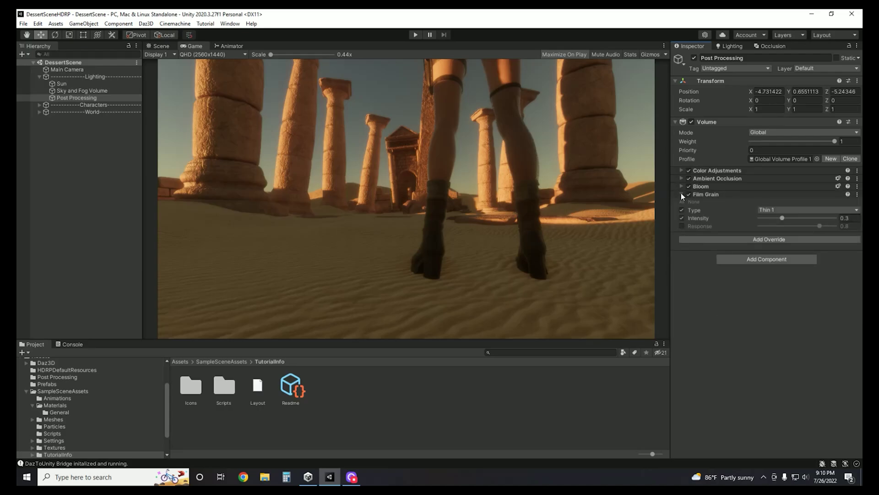
{"action": "left_click", "coordinate": [680, 194]}
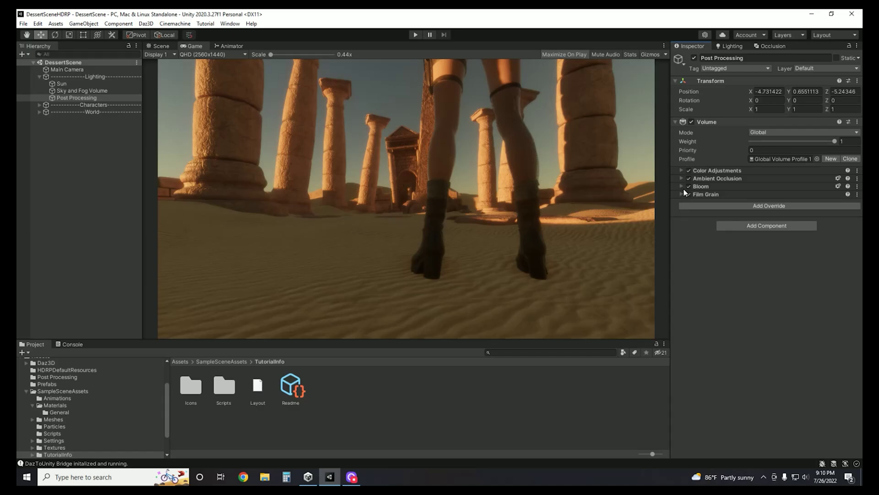
Compare the scene with the Post Processing volume disabled and enabled, leaving it enabled, and collapse the Lighting group
{"action": "left_click", "coordinate": [694, 58]}
{"action": "left_click", "coordinate": [694, 58]}
{"action": "left_click", "coordinate": [694, 58]}
{"action": "left_click", "coordinate": [694, 58]}
{"action": "left_click", "coordinate": [64, 133]}
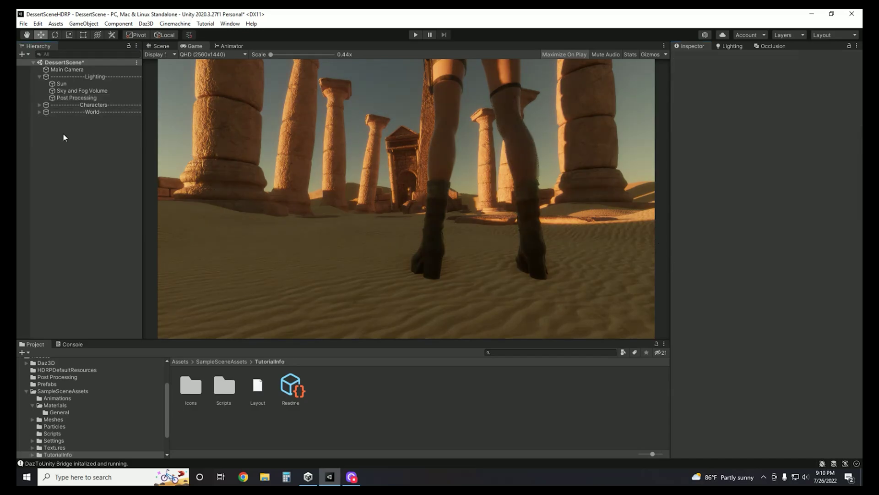
{"action": "left_click", "coordinate": [38, 78]}
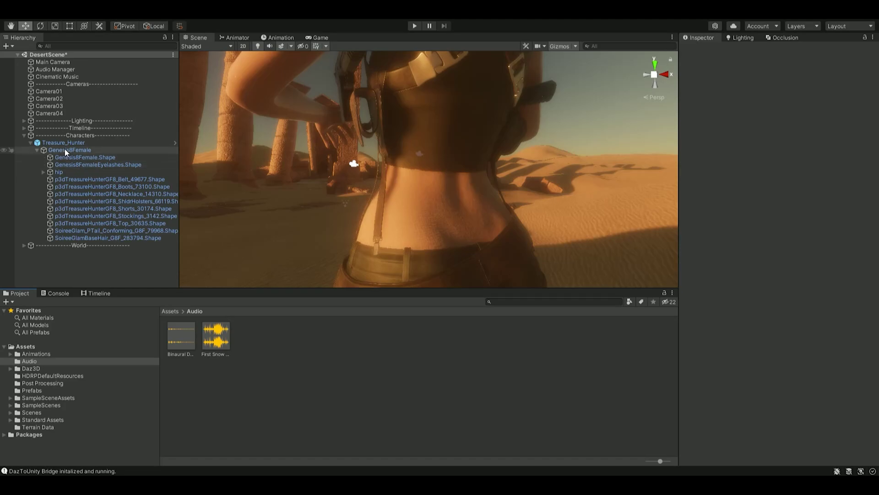
Select the character's Genesis8Female.Shape mesh and bring up the emission and glossy properties of its Torso material
{"action": "left_click", "coordinate": [66, 150]}
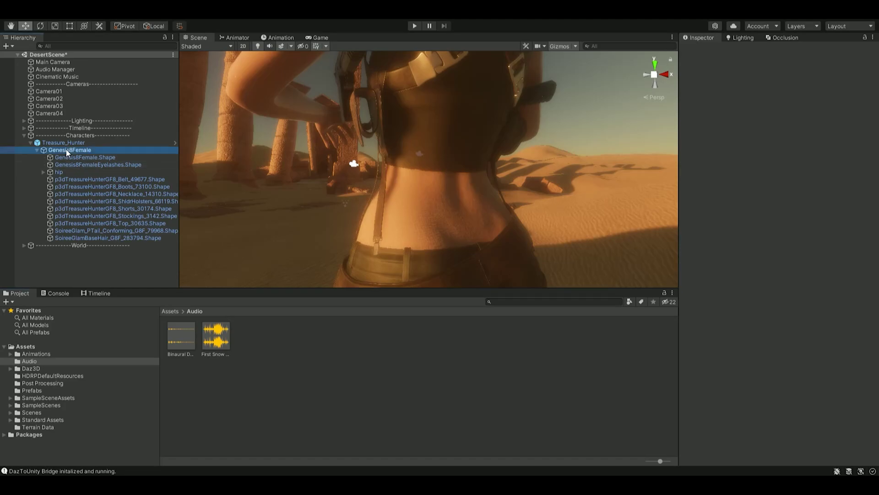
{"action": "left_click", "coordinate": [90, 158]}
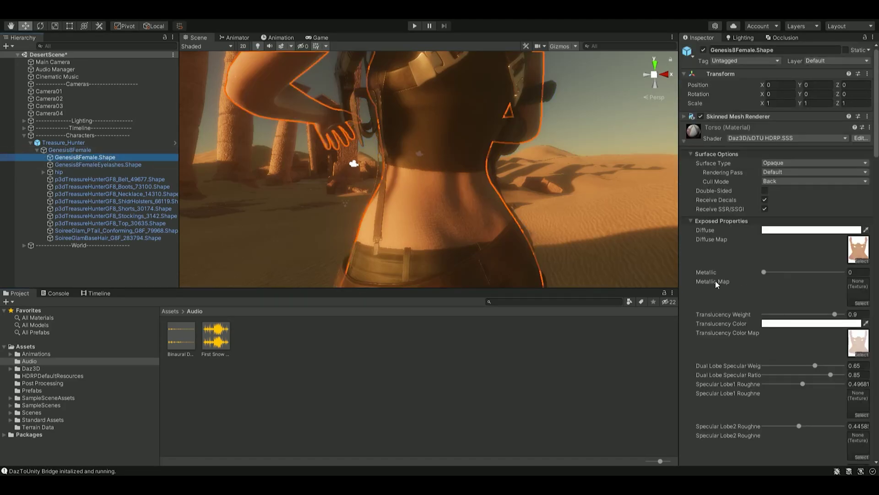
{"action": "scroll", "coordinate": [742, 315], "scroll_direction": "down", "scroll_amount": 6}
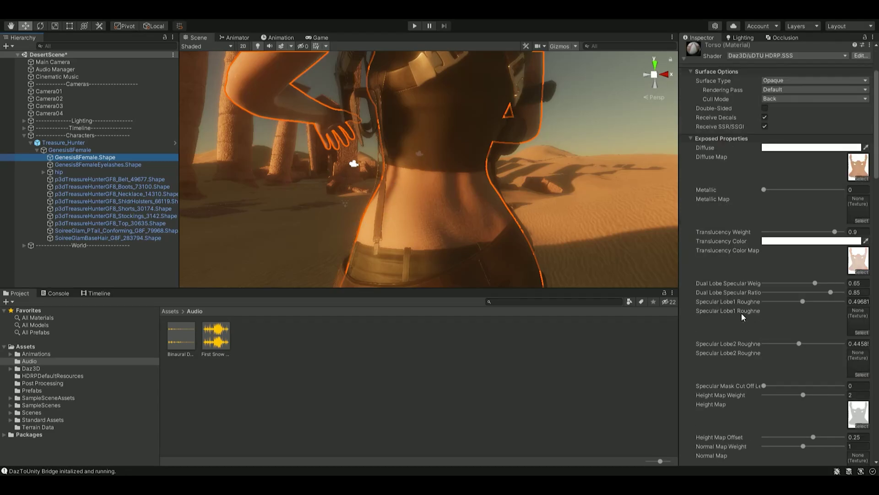
{"action": "scroll", "coordinate": [740, 313], "scroll_direction": "down", "scroll_amount": 6}
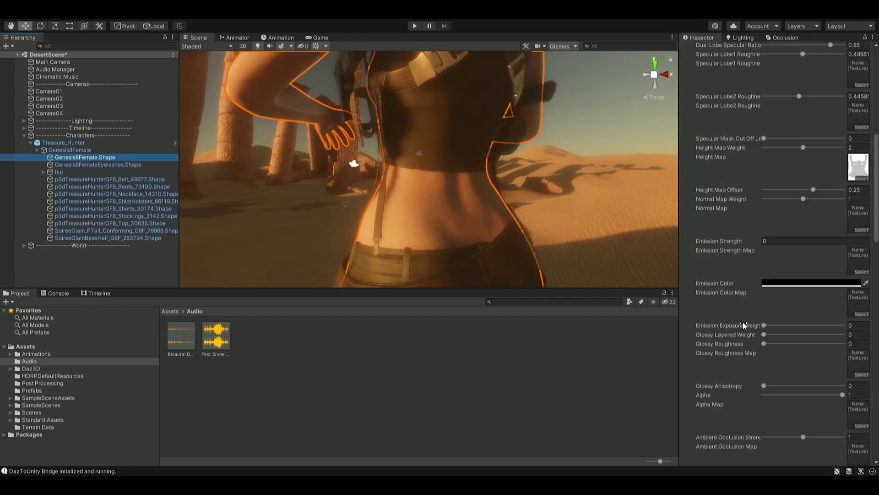
Try an Emission Exposure Weight of 1, Glossy Layered Weight of about 0.2 and Glossy Roughness of 0.45 on the Torso material
{"action": "left_click_drag", "start_coordinate": [764, 325], "coordinate": [848, 326]}
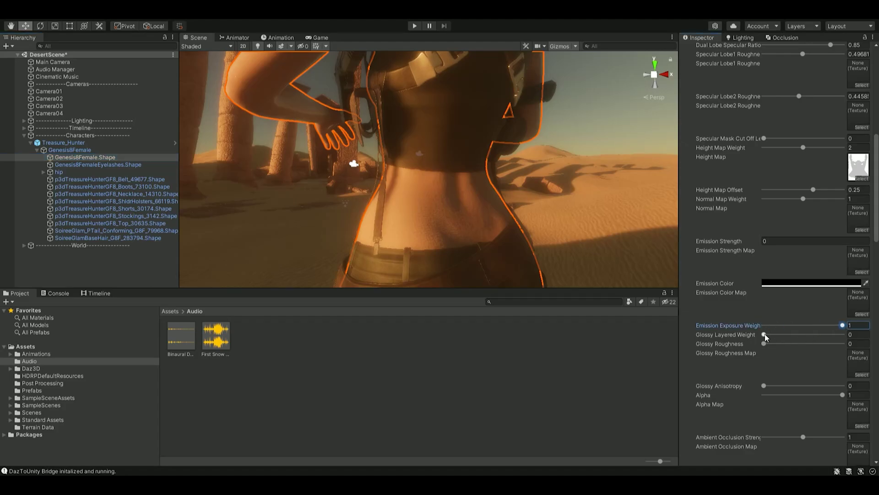
{"action": "left_click_drag", "start_coordinate": [764, 334], "coordinate": [823, 343]}
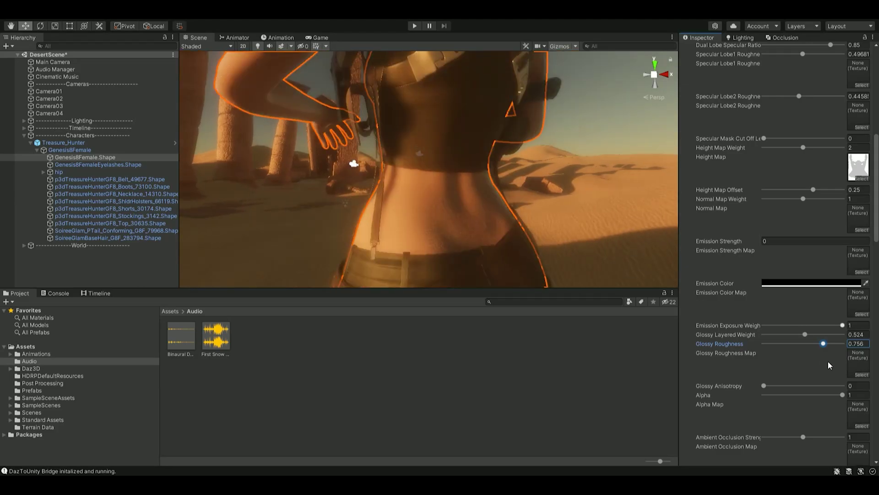
{"action": "left_click_drag", "start_coordinate": [822, 344], "coordinate": [774, 349]}
{"action": "double_click", "coordinate": [858, 344]}
{"action": "type", "text": "45"}
{"action": "left_click_drag", "start_coordinate": [818, 337], "coordinate": [771, 336]}
{"action": "scroll", "coordinate": [779, 326], "scroll_direction": "up", "scroll_amount": 12}
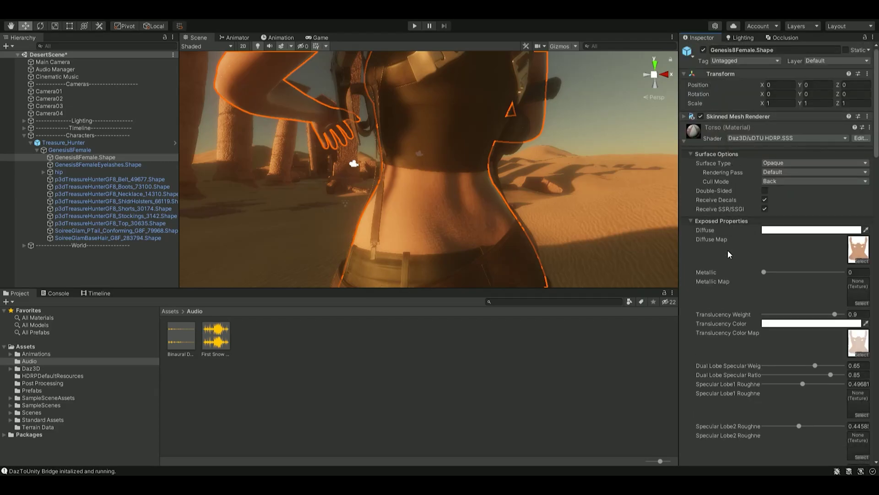
{"action": "scroll", "coordinate": [728, 320], "scroll_direction": "down", "scroll_amount": 9}
{"action": "scroll", "coordinate": [747, 359], "scroll_direction": "down", "scroll_amount": 3}
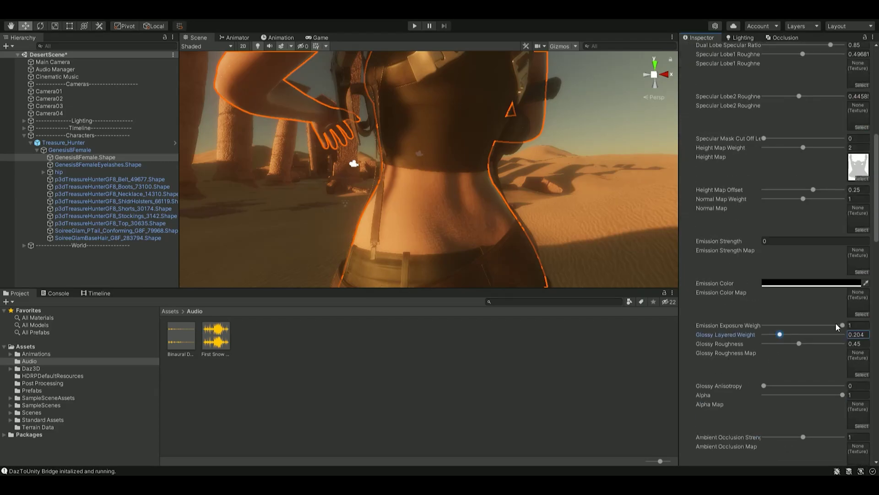
Set the Torso material's Glossy Layered Weight and Glossy Roughness to 0, and test its Normal Map Weight
{"action": "left_click_drag", "start_coordinate": [774, 336], "coordinate": [749, 344]}
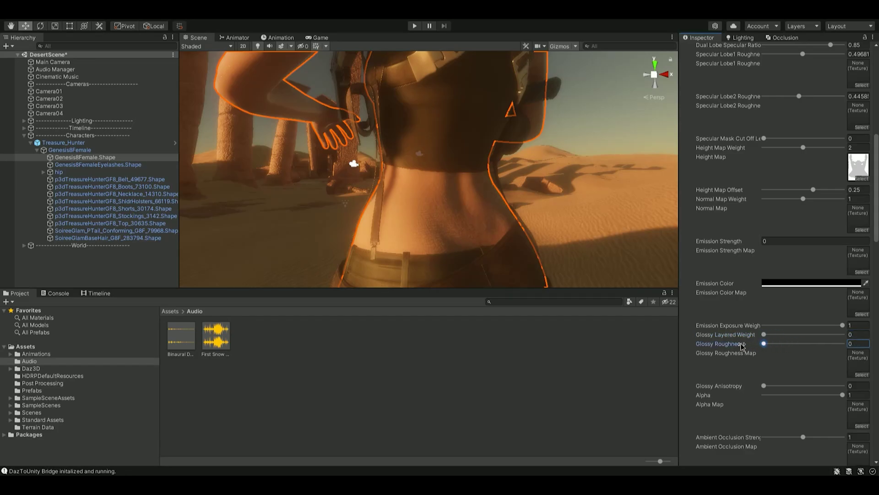
{"action": "mouse_move", "coordinate": [842, 325]}
{"action": "left_mouse_down"}
{"action": "mouse_move", "coordinate": [809, 331]}
{"action": "mouse_move", "coordinate": [844, 331]}
{"action": "left_mouse_up"}
{"action": "left_click_drag", "start_coordinate": [799, 199], "coordinate": [774, 199]}
{"action": "scroll", "coordinate": [751, 166], "scroll_direction": "up", "scroll_amount": 12}
Examine the Surface Options and Advanced Options of the Torso material and expand the Face material
{"action": "left_click", "coordinate": [692, 154]}
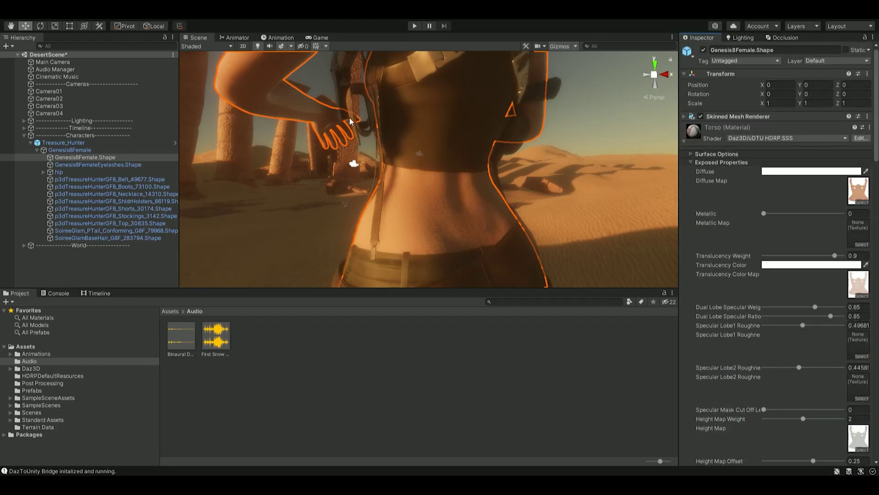
{"action": "middle_click_drag", "start_coordinate": [355, 117], "coordinate": [356, 118]}
{"action": "scroll", "coordinate": [358, 126], "scroll_direction": "down", "scroll_amount": 5}
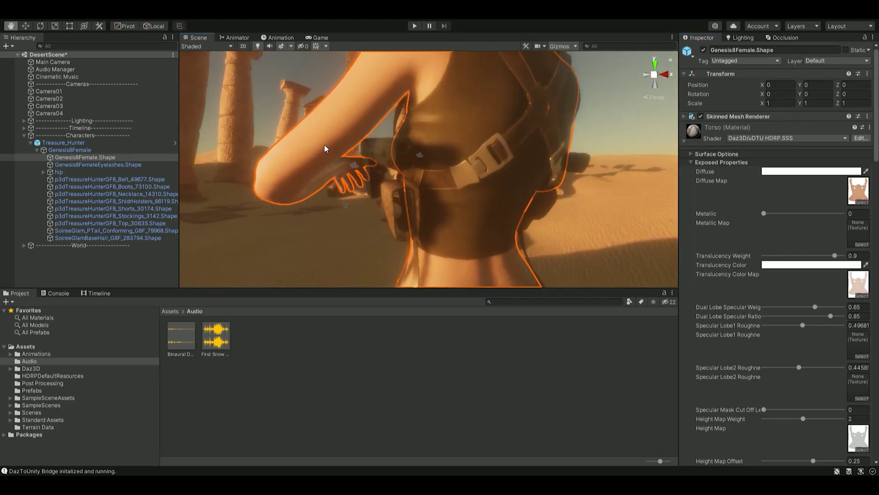
{"action": "left_click", "coordinate": [691, 162]}
{"action": "left_click", "coordinate": [694, 170]}
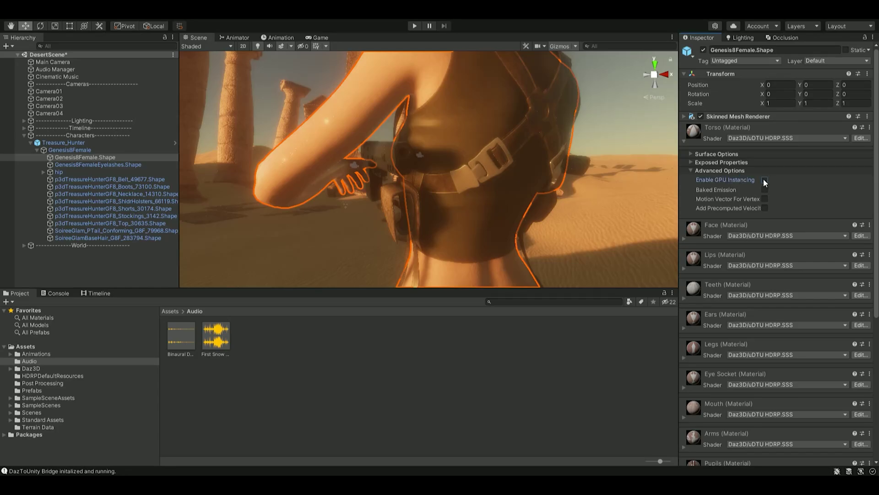
{"action": "left_click", "coordinate": [691, 171]}
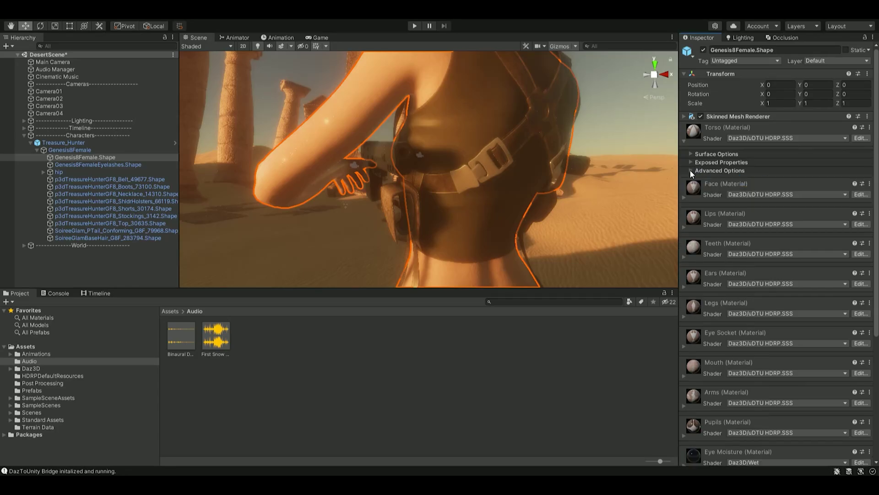
{"action": "left_click", "coordinate": [683, 198]}
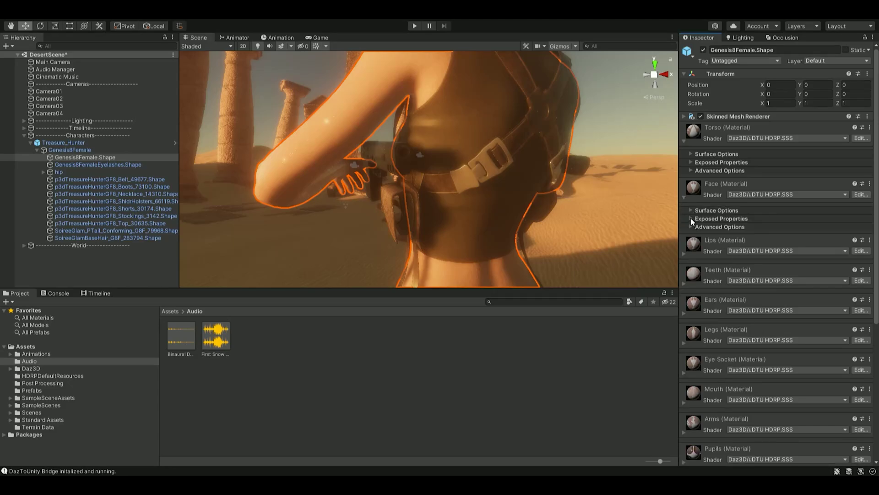
{"action": "left_click", "coordinate": [690, 210]}
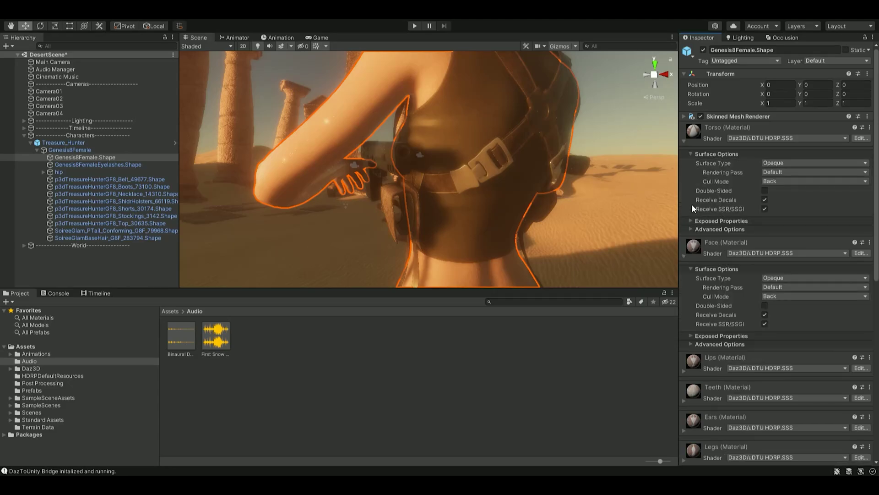
{"action": "left_click", "coordinate": [690, 154]}
{"action": "left_click", "coordinate": [691, 162]}
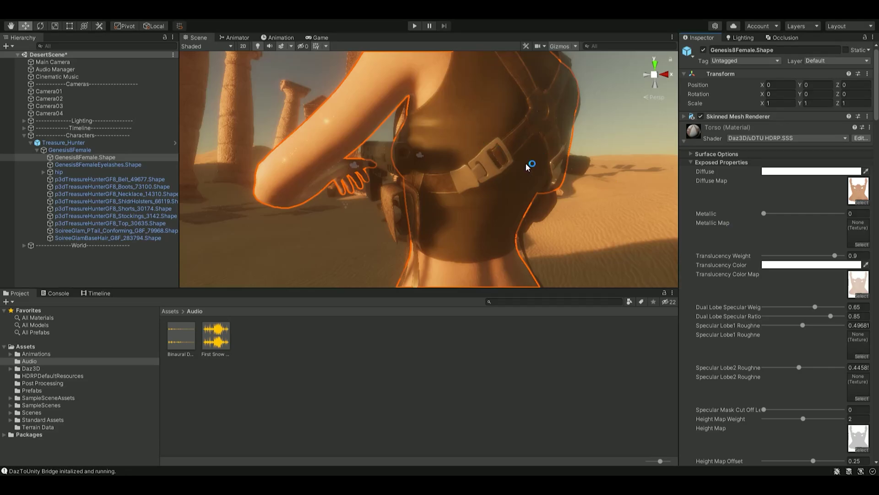
Set the Torso material's Emission Exposure Weight to 0, judging the effect on the character's face
{"action": "scroll", "coordinate": [756, 323], "scroll_direction": "down", "scroll_amount": 3}
{"action": "scroll", "coordinate": [755, 323], "scroll_direction": "down", "scroll_amount": 3}
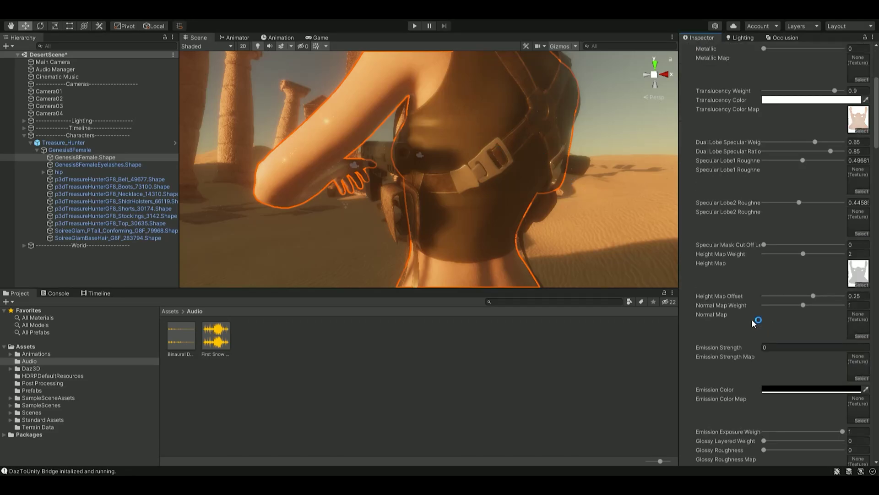
{"action": "scroll", "coordinate": [745, 321], "scroll_direction": "down", "scroll_amount": 3}
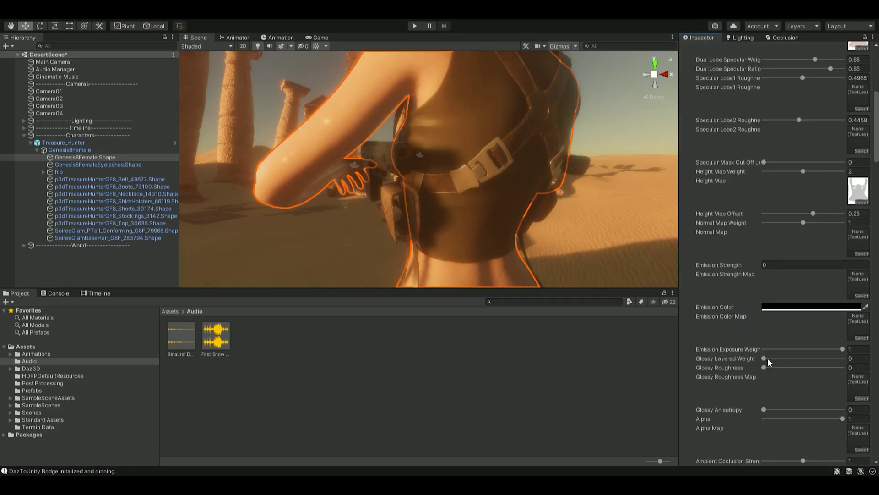
{"action": "left_click", "coordinate": [752, 360]}
{"action": "middle_click_drag", "start_coordinate": [464, 128], "coordinate": [465, 180]}
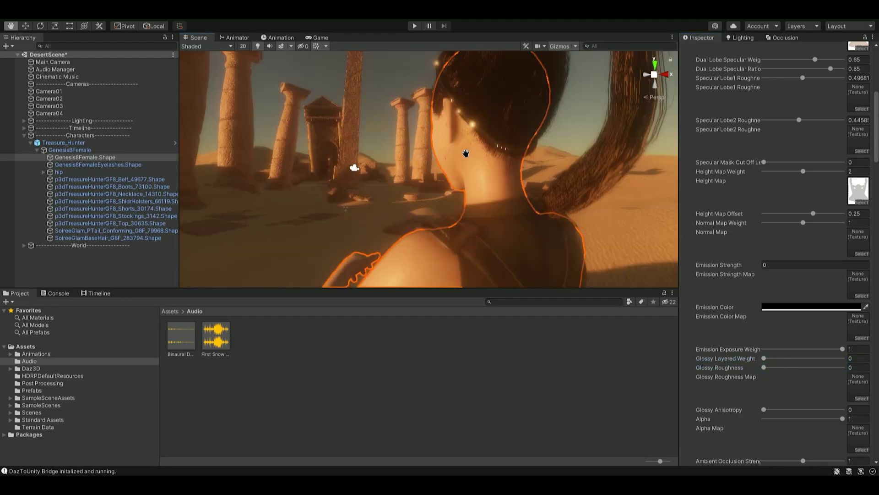
{"action": "left_click_drag", "start_coordinate": [455, 173], "coordinate": [823, 190], "text": "alt"}
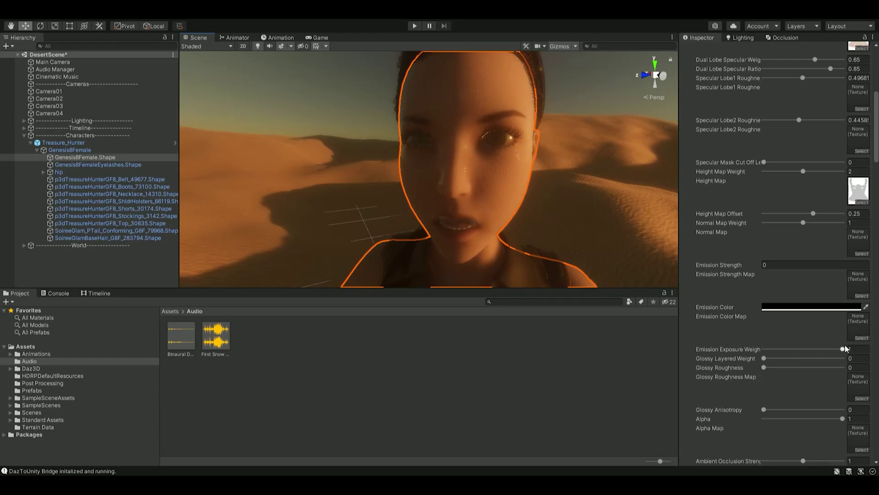
{"action": "left_click_drag", "start_coordinate": [843, 349], "coordinate": [757, 372]}
{"action": "left_click", "coordinate": [764, 409]}
{"action": "left_click", "coordinate": [842, 419]}
Try the Torso material's Metallic value at 1 and return it to 0
{"action": "scroll", "coordinate": [759, 145], "scroll_direction": "up", "scroll_amount": 3}
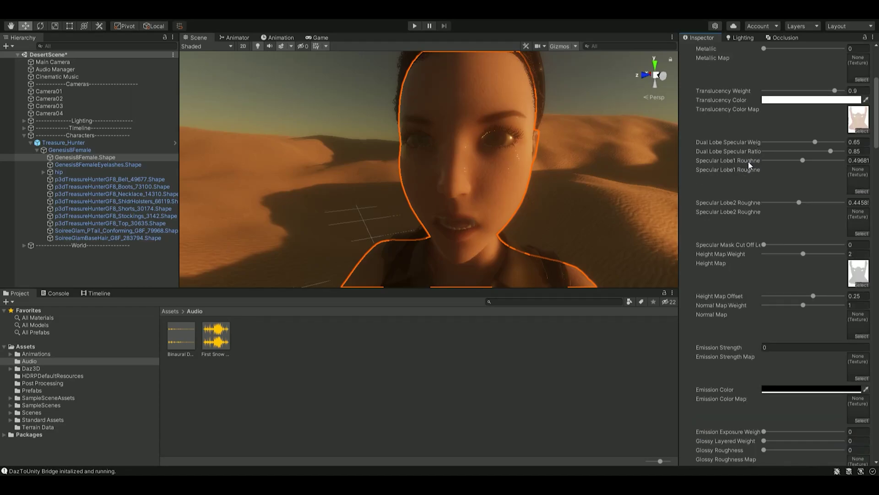
{"action": "scroll", "coordinate": [749, 164], "scroll_direction": "up", "scroll_amount": 3}
{"action": "left_click_drag", "start_coordinate": [763, 131], "coordinate": [878, 132]}
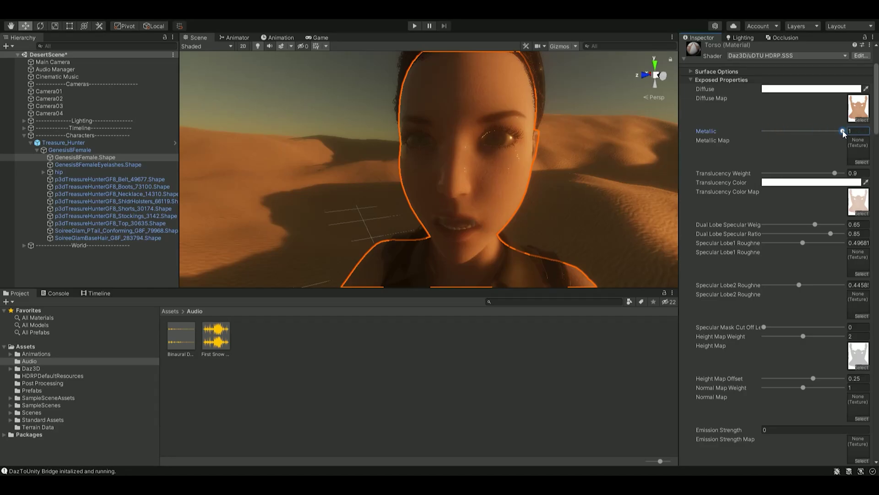
{"action": "left_click_drag", "start_coordinate": [738, 131], "coordinate": [722, 131]}
{"action": "scroll", "coordinate": [726, 116], "scroll_direction": "up", "scroll_amount": 3}
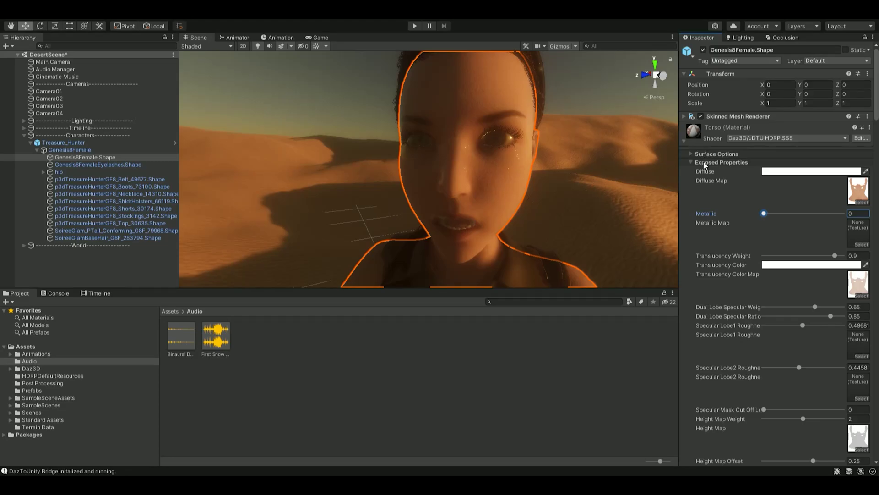
Set the Face material's Emission Exposure Weight, Glossy Layered Weight and Glossy Roughness to 0
{"action": "left_click", "coordinate": [683, 140]}
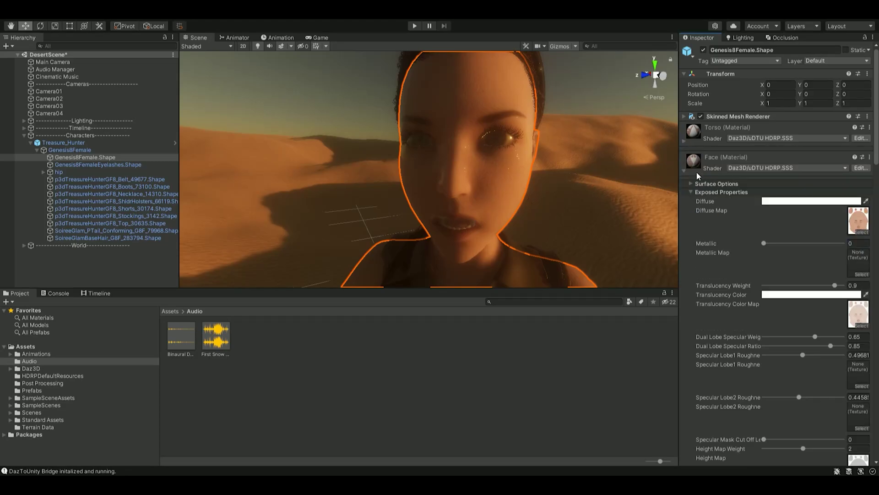
{"action": "scroll", "coordinate": [737, 256], "scroll_direction": "down", "scroll_amount": 3}
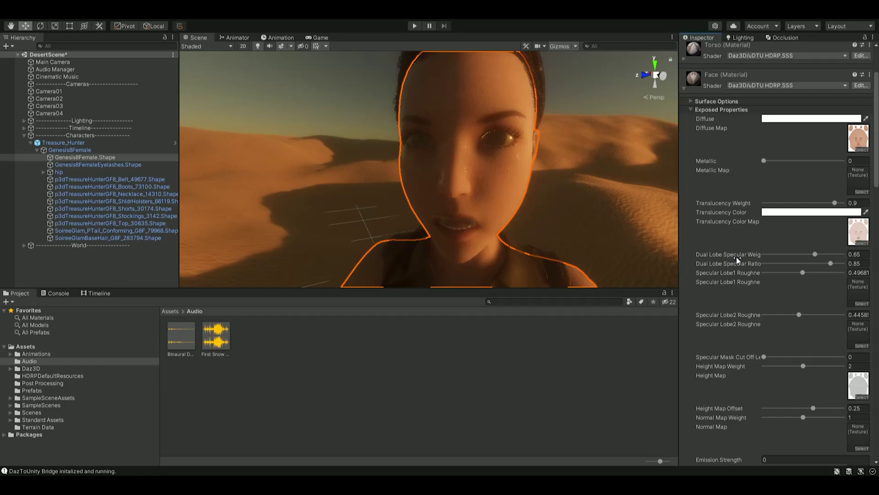
{"action": "scroll", "coordinate": [736, 256], "scroll_direction": "down", "scroll_amount": 3}
{"action": "scroll", "coordinate": [736, 257], "scroll_direction": "down", "scroll_amount": 3}
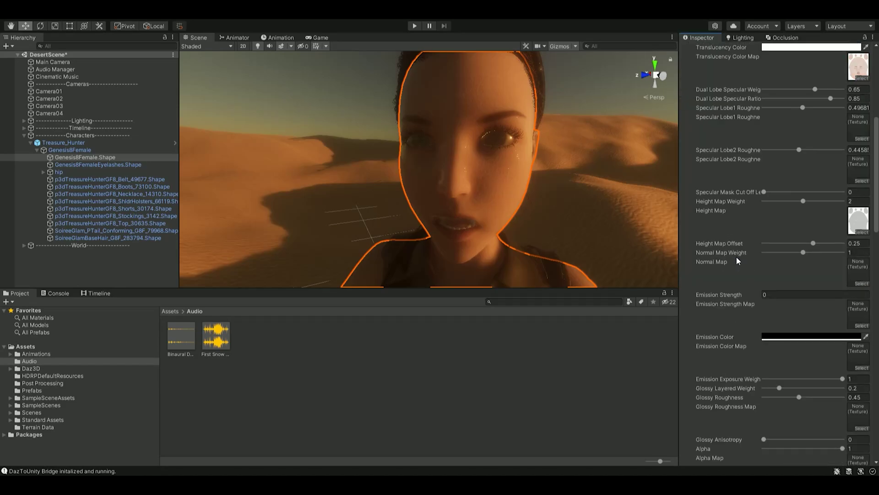
{"action": "scroll", "coordinate": [735, 256], "scroll_direction": "down", "scroll_amount": 3}
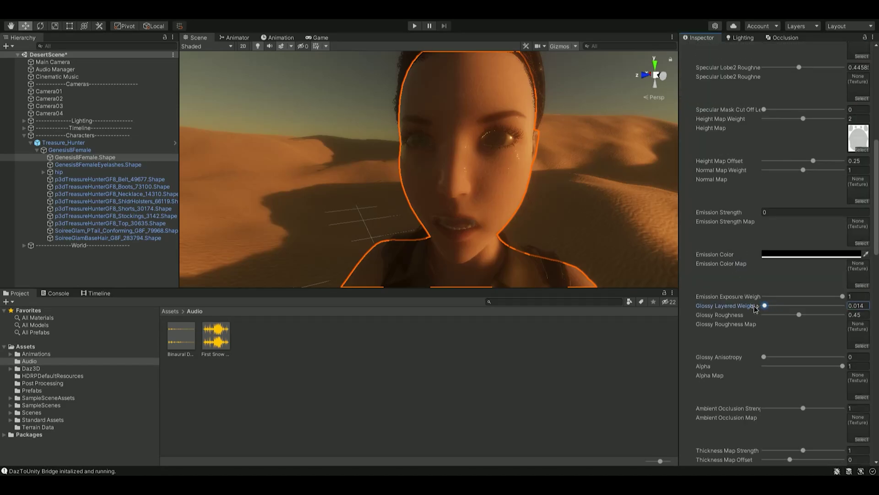
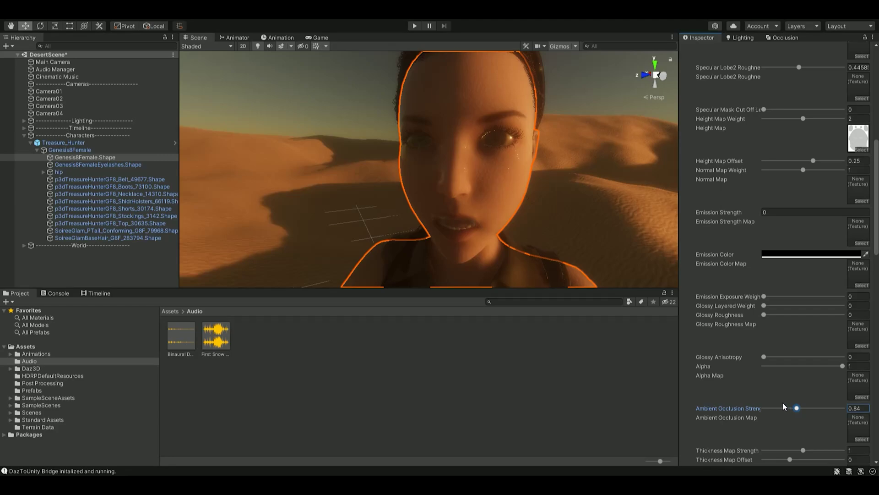
Return the Face material's Ambient Occlusion Strength to 1 and try other Height Map Offset and Normal Map Weight values, restoring 0.25 and 1
{"action": "type", "text": "1"}
{"action": "mouse_move", "coordinate": [813, 161]}
{"action": "left_mouse_down"}
{"action": "mouse_move", "coordinate": [748, 162]}
{"action": "mouse_move", "coordinate": [818, 162]}
{"action": "mouse_move", "coordinate": [801, 161]}
{"action": "left_mouse_up"}
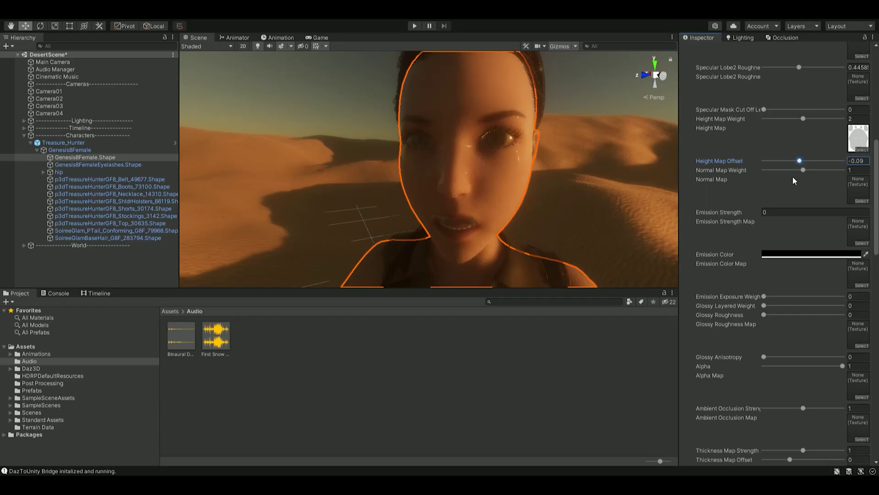
{"action": "mouse_move", "coordinate": [792, 176]}
{"action": "left_mouse_down"}
{"action": "mouse_move", "coordinate": [819, 172]}
{"action": "mouse_move", "coordinate": [751, 170]}
{"action": "mouse_move", "coordinate": [847, 170]}
{"action": "mouse_move", "coordinate": [800, 171]}
{"action": "left_mouse_up"}
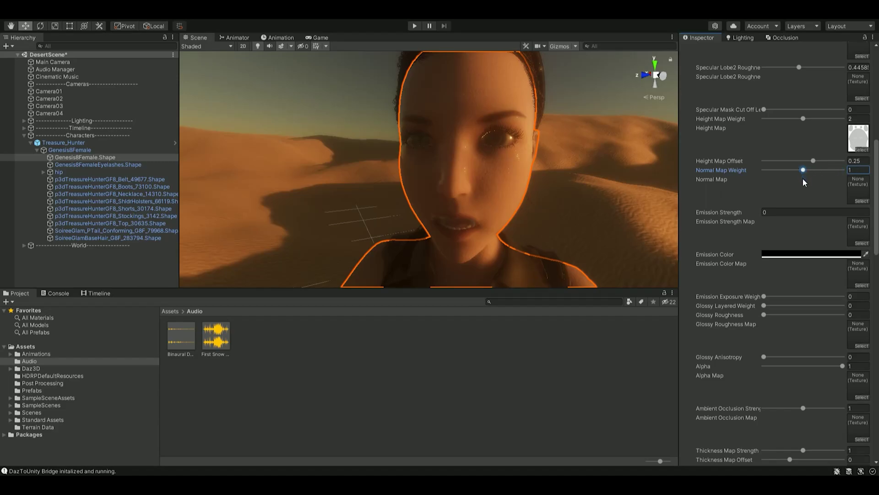
Set the Face material's Specular Lobe2 Roughness to 0.51 and Specular Lobe1 Roughness to 0.229, checking its Surface Options in between
{"action": "scroll", "coordinate": [774, 134], "scroll_direction": "up", "scroll_amount": 3}
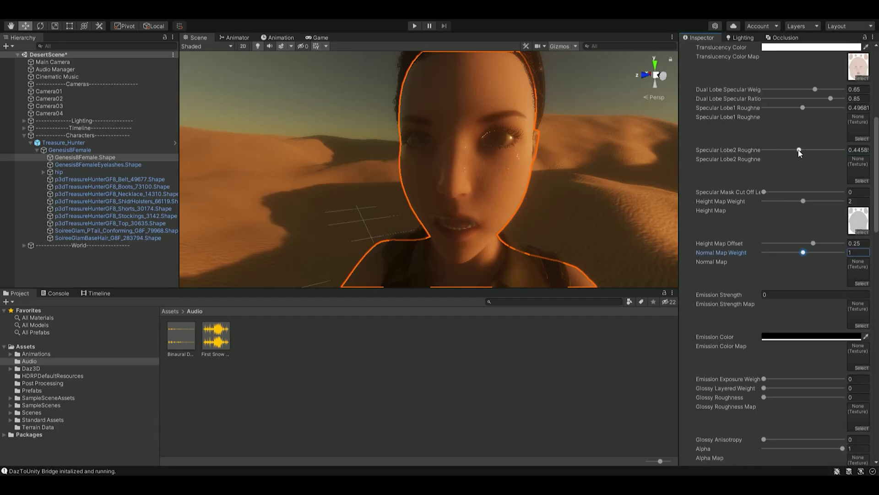
{"action": "mouse_move", "coordinate": [799, 149]}
{"action": "left_mouse_down"}
{"action": "mouse_move", "coordinate": [776, 150]}
{"action": "mouse_move", "coordinate": [805, 149]}
{"action": "left_mouse_up"}
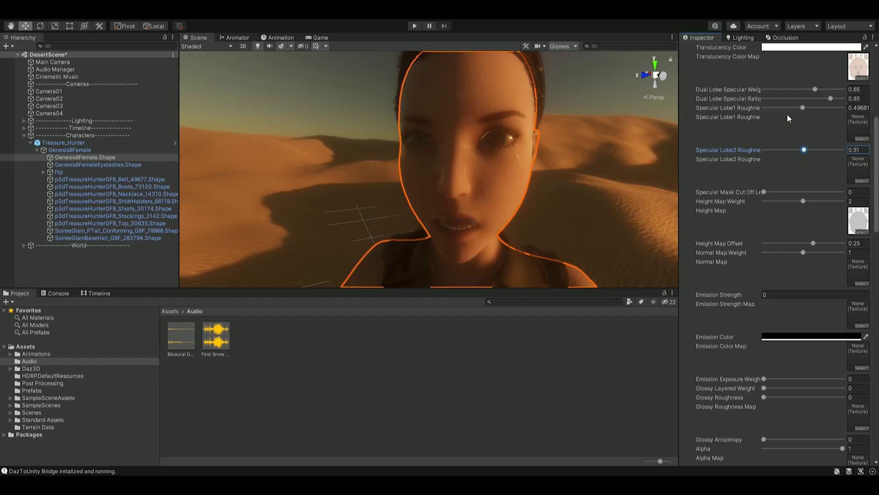
{"action": "scroll", "coordinate": [779, 118], "scroll_direction": "up", "scroll_amount": 3}
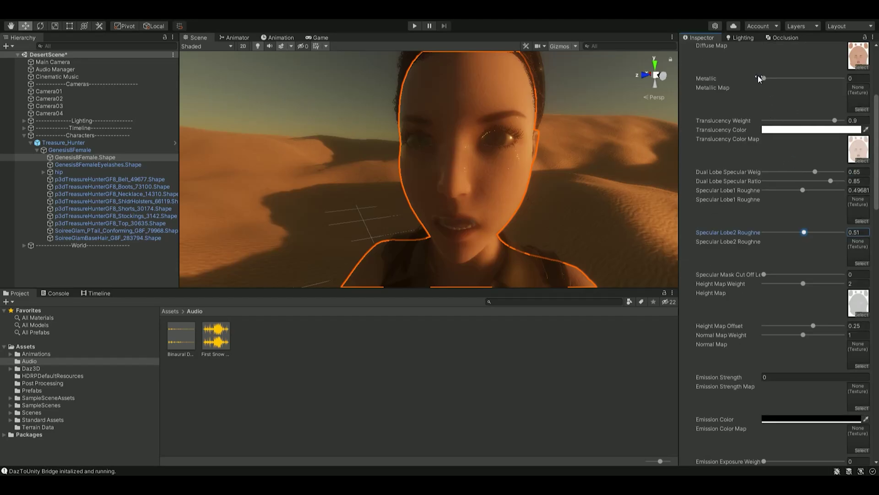
{"action": "scroll", "coordinate": [712, 196], "scroll_direction": "up", "scroll_amount": 6}
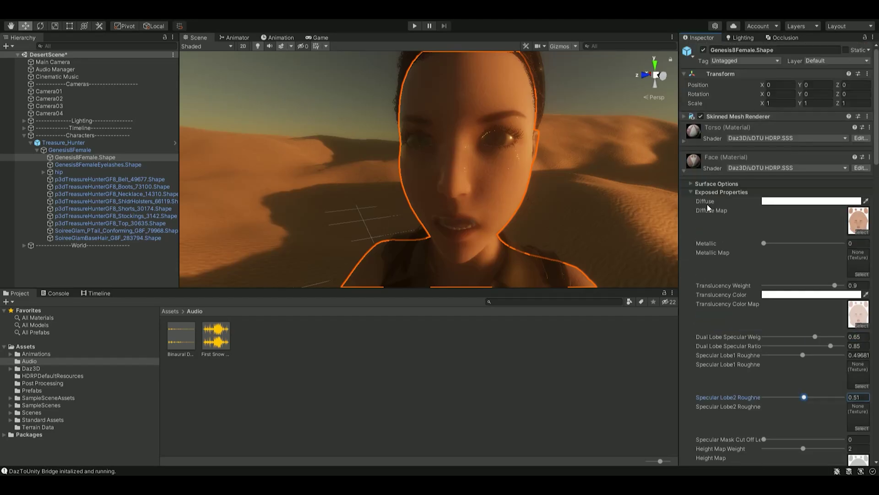
{"action": "left_click", "coordinate": [690, 184]}
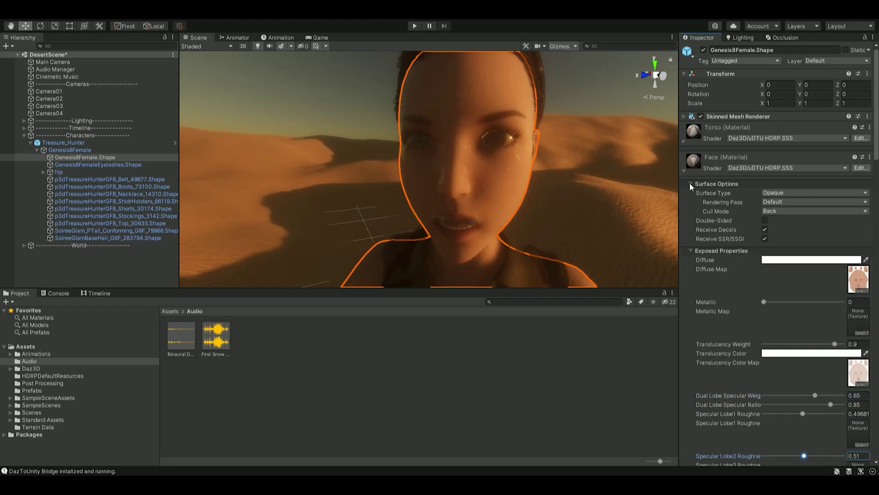
{"action": "left_click", "coordinate": [691, 184]}
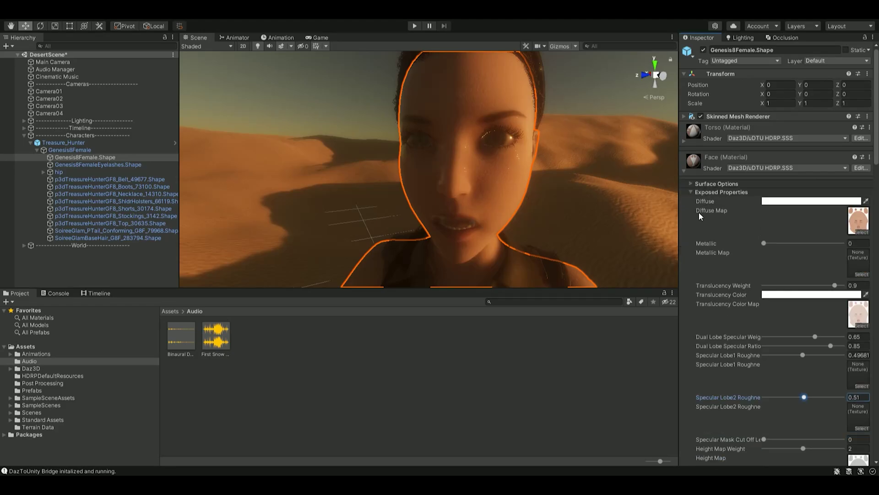
{"action": "scroll", "coordinate": [722, 246], "scroll_direction": "down", "scroll_amount": 3}
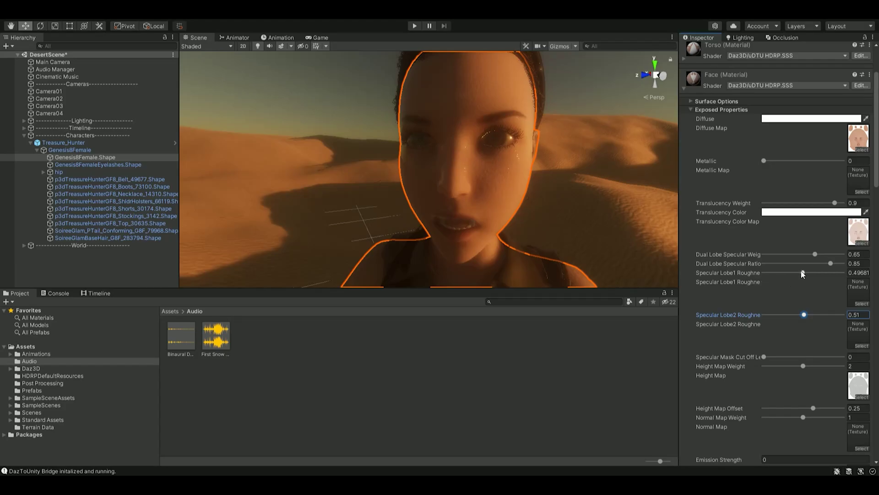
{"action": "mouse_move", "coordinate": [802, 274]}
{"action": "left_mouse_down"}
{"action": "mouse_move", "coordinate": [767, 270]}
{"action": "mouse_move", "coordinate": [799, 273]}
{"action": "left_mouse_up"}
Try other Thickness Map Strength and SSS Strength values on the Face material and undo each change
{"action": "scroll", "coordinate": [743, 295], "scroll_direction": "down", "scroll_amount": 3}
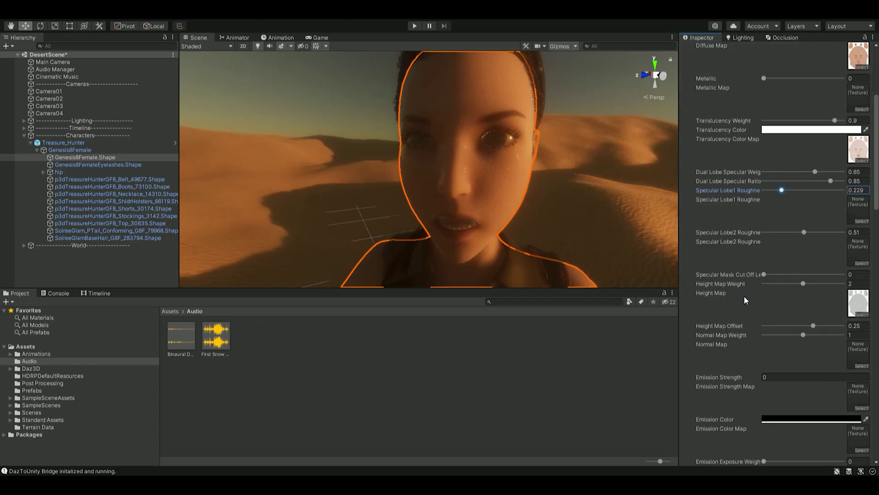
{"action": "scroll", "coordinate": [744, 295], "scroll_direction": "down", "scroll_amount": 6}
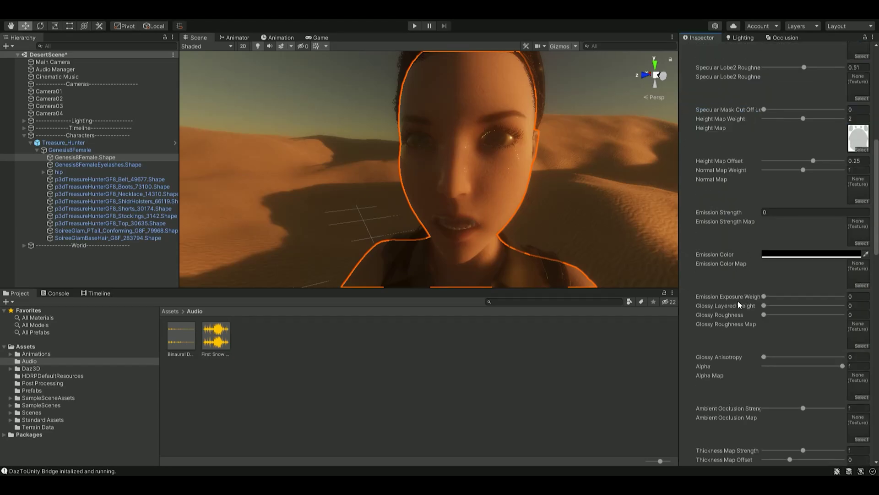
{"action": "mouse_move", "coordinate": [763, 297]}
{"action": "left_mouse_down"}
{"action": "mouse_move", "coordinate": [843, 298]}
{"action": "mouse_move", "coordinate": [752, 298]}
{"action": "left_mouse_up"}
{"action": "scroll", "coordinate": [727, 336], "scroll_direction": "down", "scroll_amount": 3}
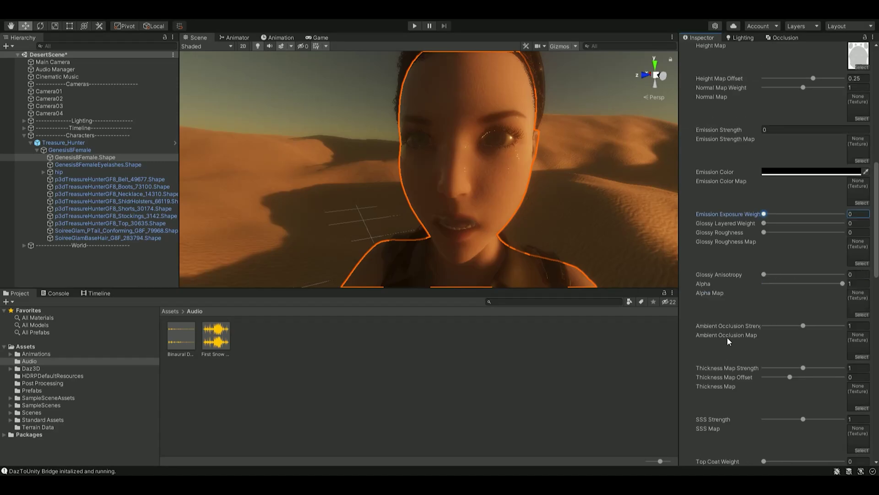
{"action": "scroll", "coordinate": [739, 338], "scroll_direction": "down", "scroll_amount": 3}
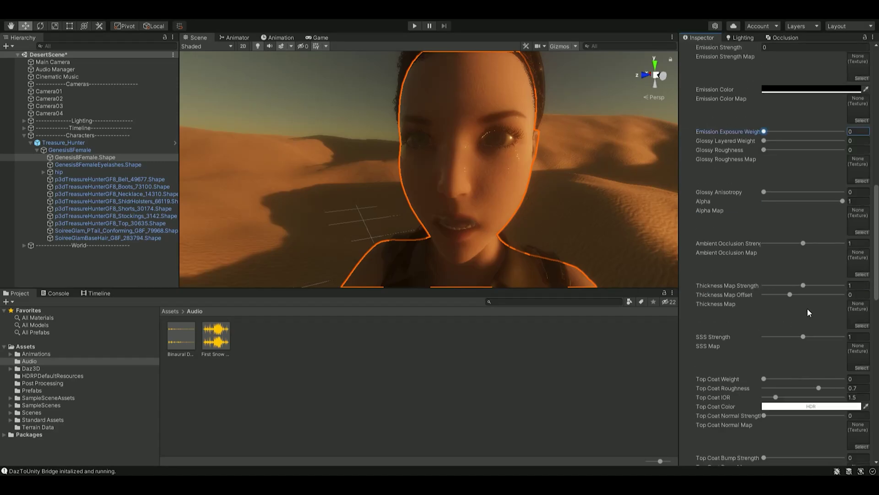
{"action": "left_click_drag", "start_coordinate": [803, 285], "coordinate": [821, 286]}
{"action": "key", "text": "ctrl+z"}
{"action": "mouse_move", "coordinate": [804, 336]}
{"action": "left_mouse_down"}
{"action": "mouse_move", "coordinate": [753, 337]}
{"action": "mouse_move", "coordinate": [793, 337]}
{"action": "left_mouse_up"}
{"action": "key", "text": "ctrl+z"}
{"action": "left_click_drag", "start_coordinate": [803, 337], "coordinate": [765, 337]}
{"action": "key", "text": "ctrl+z"}
Set the Face material's Top Coat Roughness to 1 and Top Coat IOR to 0, leaving Top Coat Bump Strength at 0
{"action": "scroll", "coordinate": [766, 327], "scroll_direction": "down", "scroll_amount": 3}
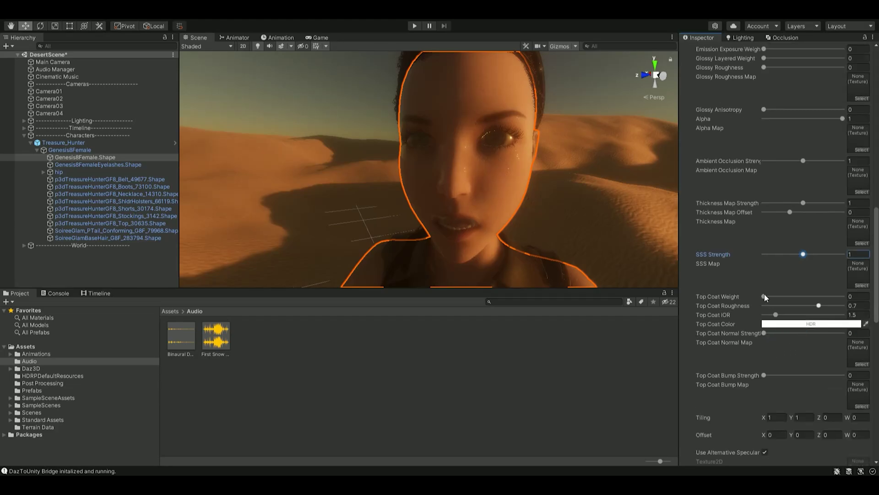
{"action": "mouse_move", "coordinate": [818, 308]}
{"action": "left_mouse_down"}
{"action": "mouse_move", "coordinate": [789, 308]}
{"action": "mouse_move", "coordinate": [842, 306]}
{"action": "mouse_move", "coordinate": [728, 308]}
{"action": "mouse_move", "coordinate": [776, 314]}
{"action": "mouse_move", "coordinate": [765, 313]}
{"action": "mouse_move", "coordinate": [840, 306]}
{"action": "mouse_move", "coordinate": [828, 306]}
{"action": "left_mouse_up"}
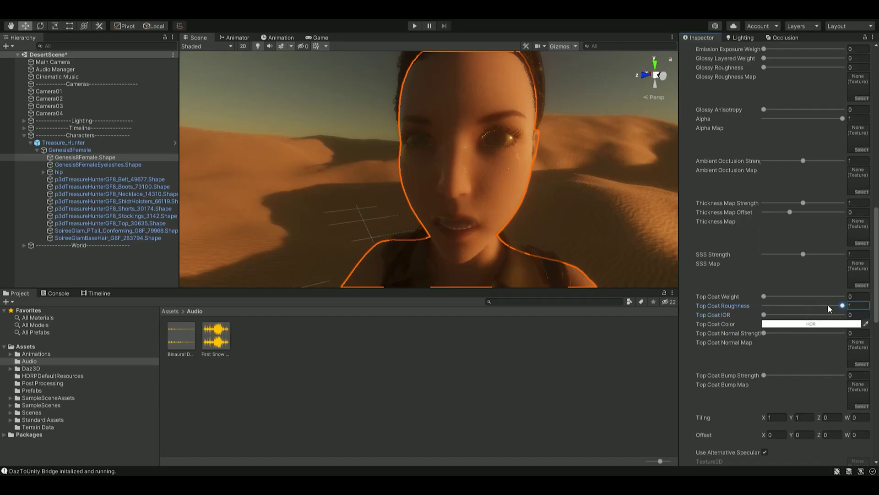
{"action": "scroll", "coordinate": [774, 328], "scroll_direction": "down", "scroll_amount": 3}
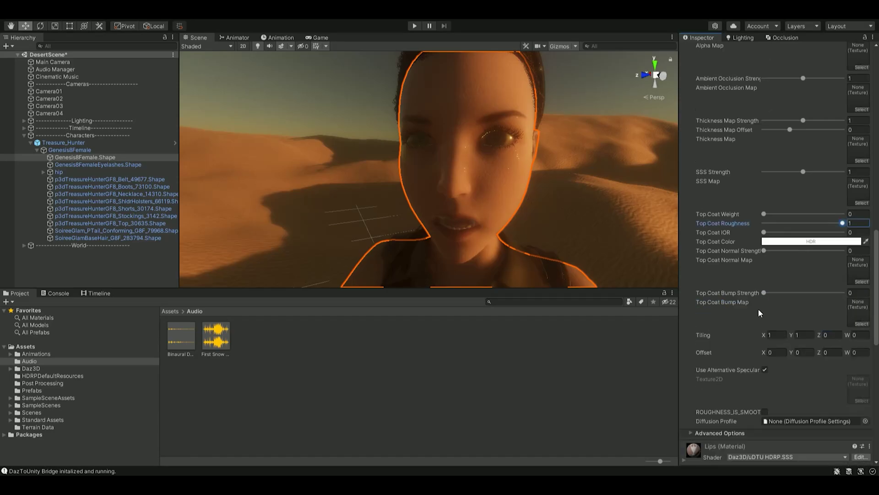
{"action": "scroll", "coordinate": [485, 175], "scroll_direction": "down", "scroll_amount": 4}
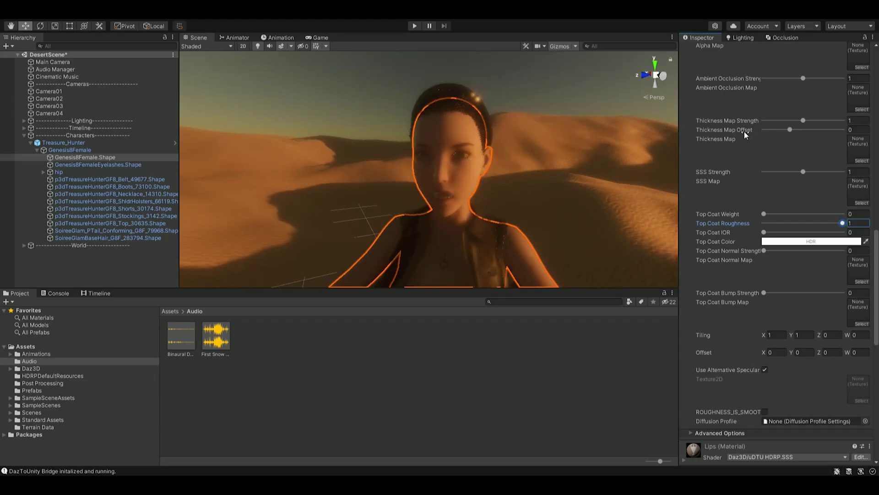
{"action": "scroll", "coordinate": [735, 131], "scroll_direction": "up", "scroll_amount": 6}
{"action": "scroll", "coordinate": [721, 208], "scroll_direction": "down", "scroll_amount": 9}
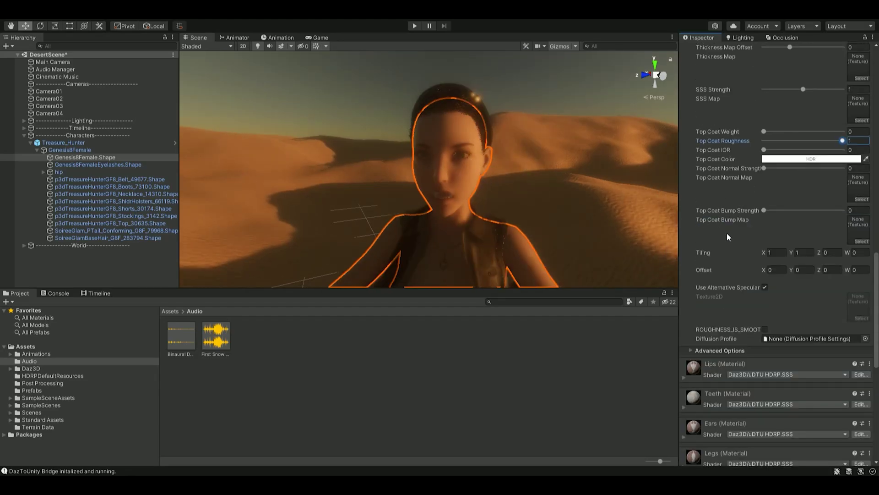
{"action": "left_click", "coordinate": [764, 211]}
Enable the Face material's ROUGHNESS_IS_SMOOTH option and disable Use Alternative Specular, comparing the effect on the face
{"action": "scroll", "coordinate": [487, 184], "scroll_direction": "down", "scroll_amount": 3}
{"action": "scroll", "coordinate": [477, 187], "scroll_direction": "down", "scroll_amount": 5}
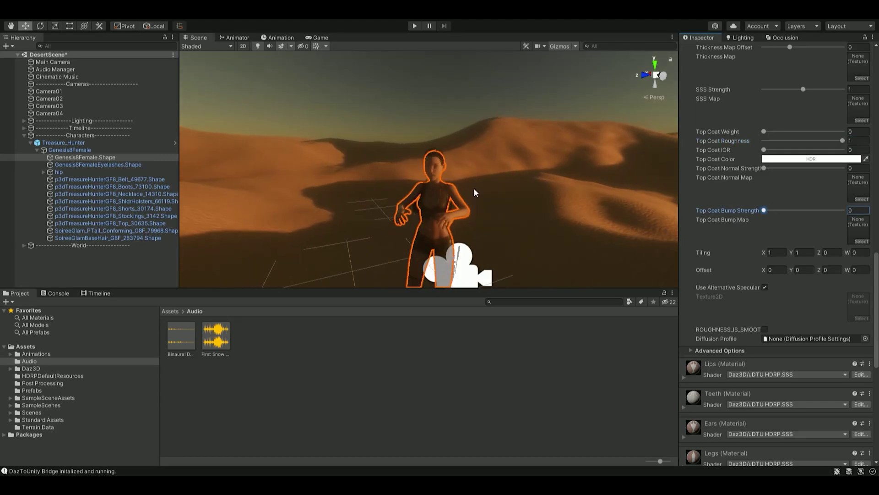
{"action": "left_click", "coordinate": [765, 330]}
{"action": "scroll", "coordinate": [468, 156], "scroll_direction": "up", "scroll_amount": 5}
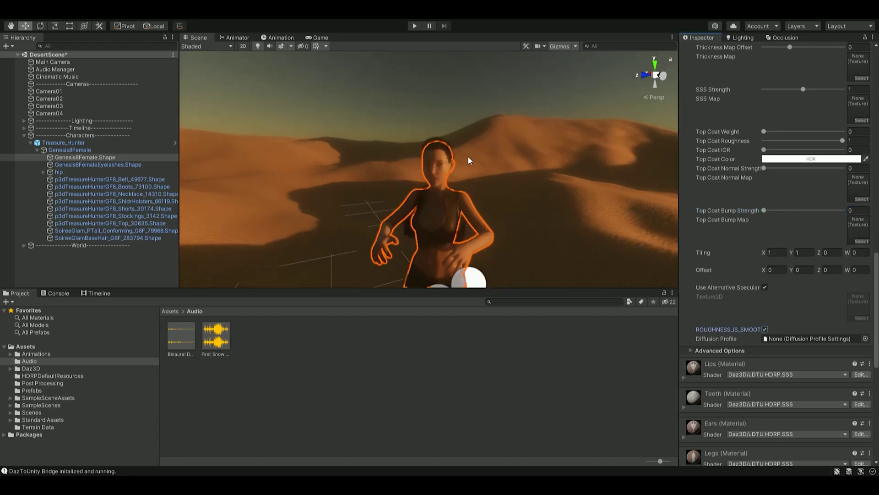
{"action": "scroll", "coordinate": [465, 158], "scroll_direction": "up", "scroll_amount": 2}
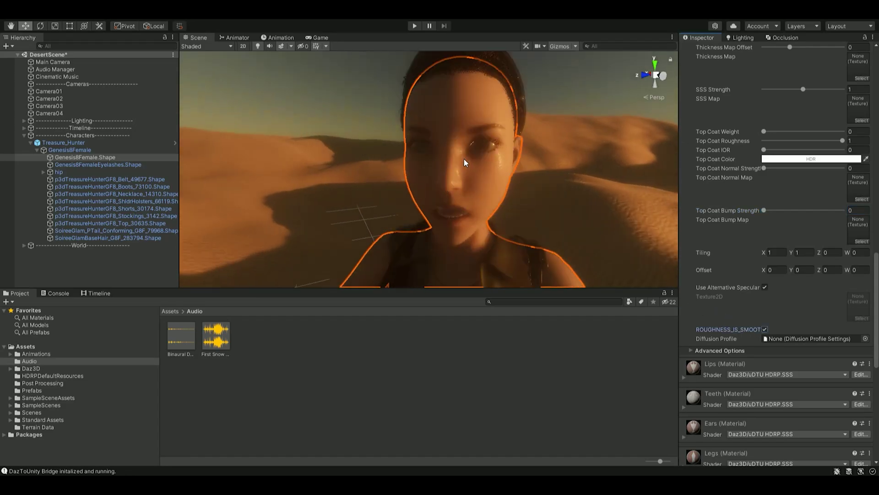
{"action": "left_click", "coordinate": [765, 287]}
{"action": "left_click", "coordinate": [764, 330]}
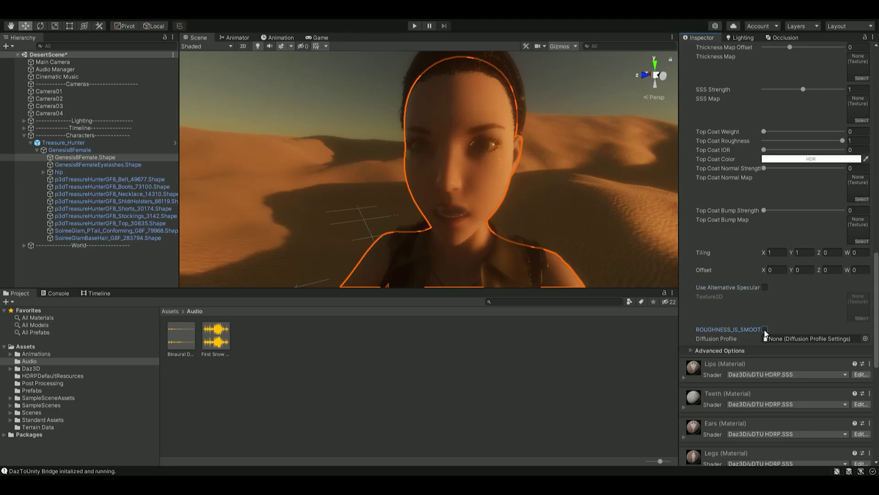
{"action": "left_click", "coordinate": [765, 330]}
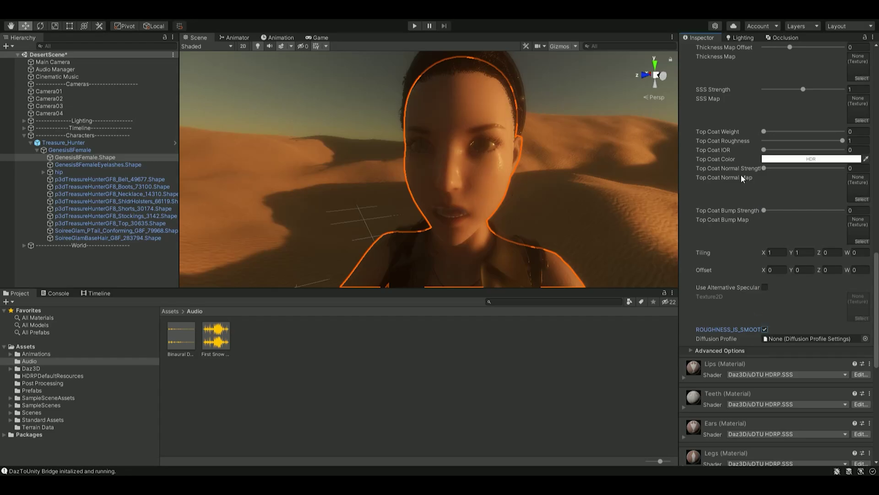
Set the Face material's Top Coat Weight to 0.047 and Top Coat Roughness to 1, judging the character in profile
{"action": "mouse_move", "coordinate": [764, 132]}
{"action": "left_mouse_down"}
{"action": "mouse_move", "coordinate": [797, 132]}
{"action": "mouse_move", "coordinate": [767, 133]}
{"action": "left_mouse_up"}
{"action": "left_click_drag", "start_coordinate": [496, 177], "coordinate": [352, 164], "text": "alt"}
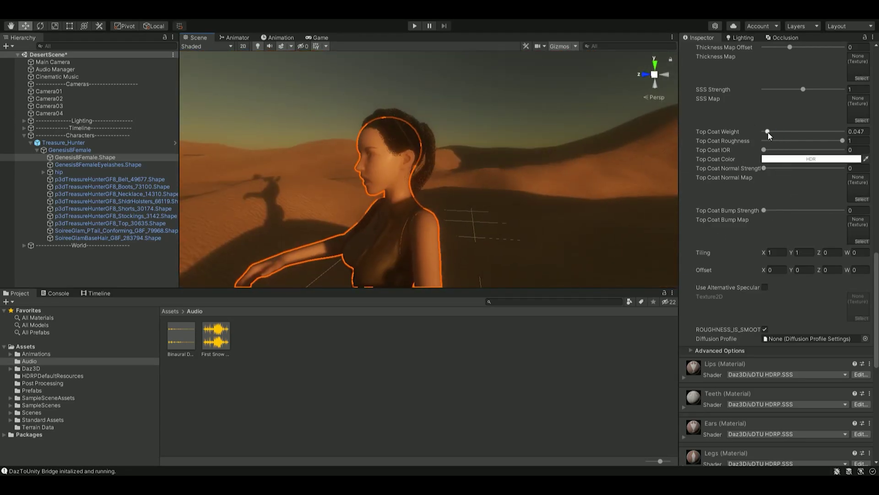
{"action": "left_click", "coordinate": [842, 141]}
{"action": "left_click_drag", "start_coordinate": [834, 142], "coordinate": [852, 138]}
Raise the Face material's Top Coat IOR to 3.96, inspect the face up close, and reduce the value again
{"action": "left_click_drag", "start_coordinate": [764, 150], "coordinate": [795, 149]}
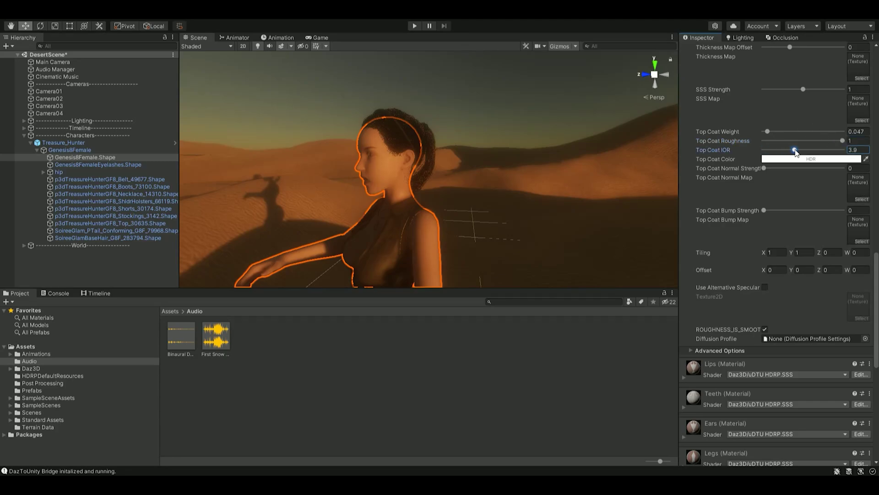
{"action": "scroll", "coordinate": [402, 188], "scroll_direction": "up", "scroll_amount": 3}
{"action": "scroll", "coordinate": [380, 182], "scroll_direction": "up", "scroll_amount": 3}
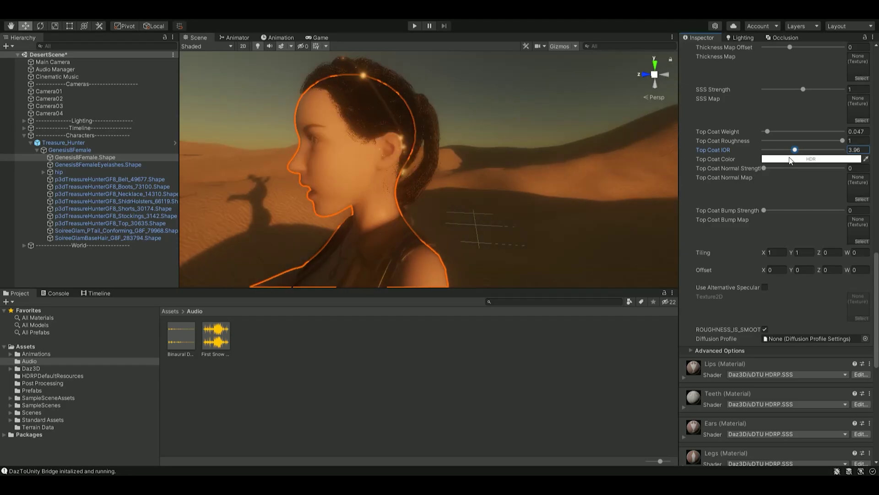
{"action": "left_click_drag", "start_coordinate": [791, 151], "coordinate": [773, 151]}
Set the Ears material's Glossy Layered Weight and Glossy Roughness to 0, with the Face material collapsed and the ear in close view
{"action": "scroll", "coordinate": [829, 133], "scroll_direction": "up", "scroll_amount": 15}
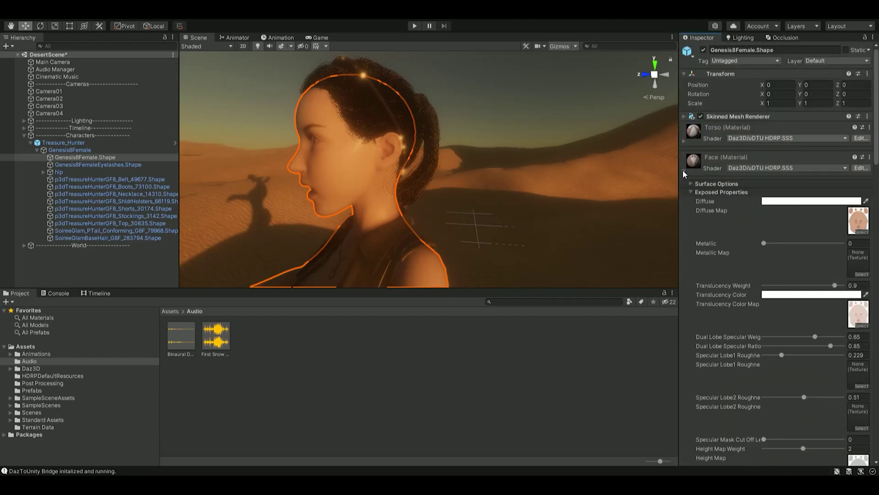
{"action": "left_click", "coordinate": [683, 171]}
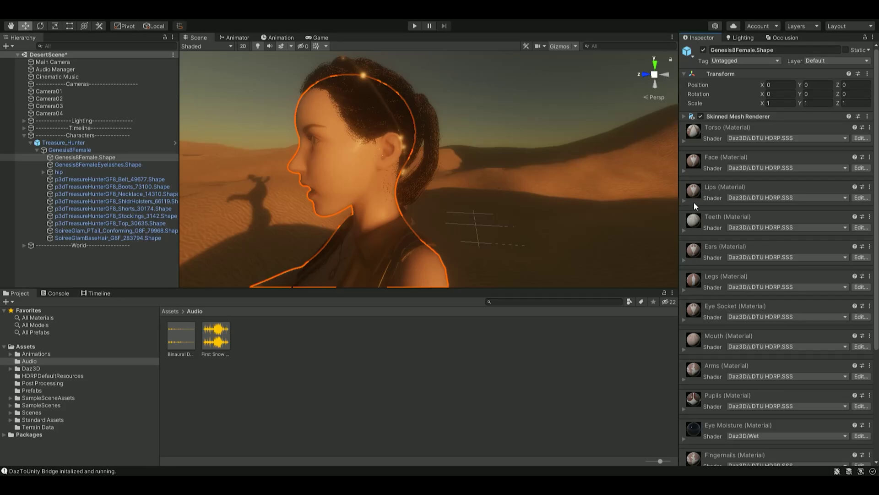
{"action": "left_click", "coordinate": [683, 260]}
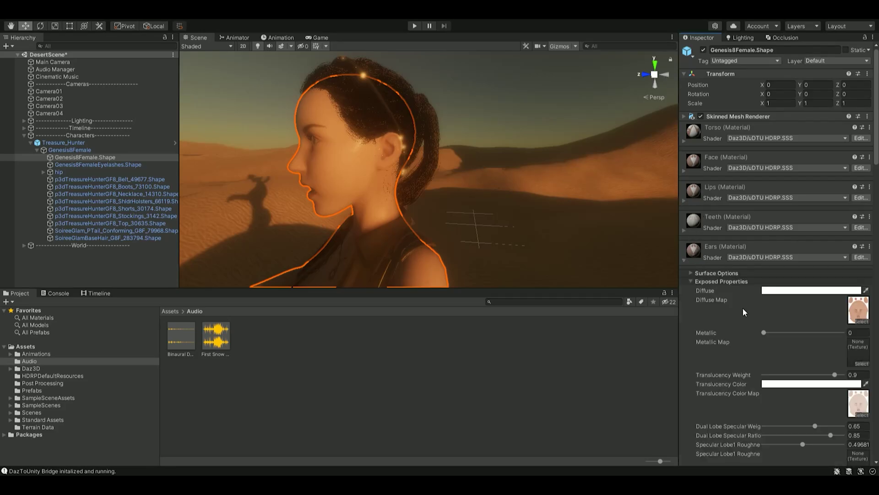
{"action": "scroll", "coordinate": [742, 308], "scroll_direction": "down", "scroll_amount": 6}
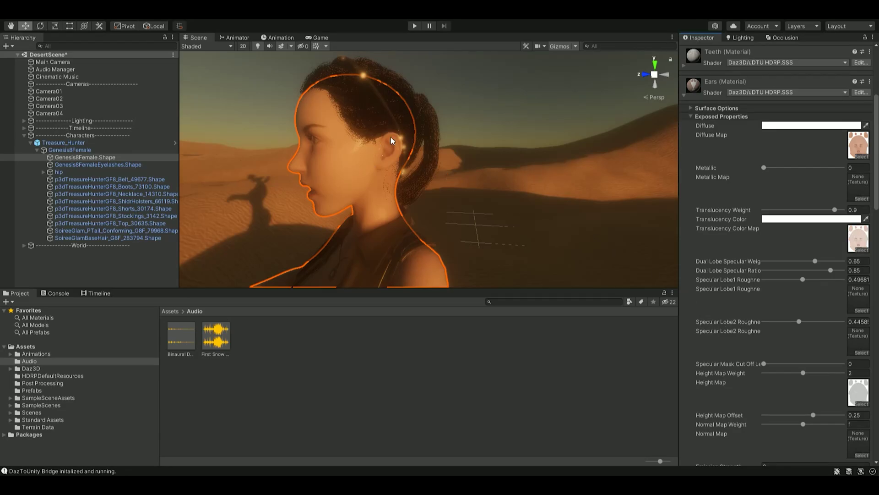
{"action": "scroll", "coordinate": [391, 136], "scroll_direction": "up", "scroll_amount": 2}
{"action": "scroll", "coordinate": [744, 284], "scroll_direction": "down", "scroll_amount": 3}
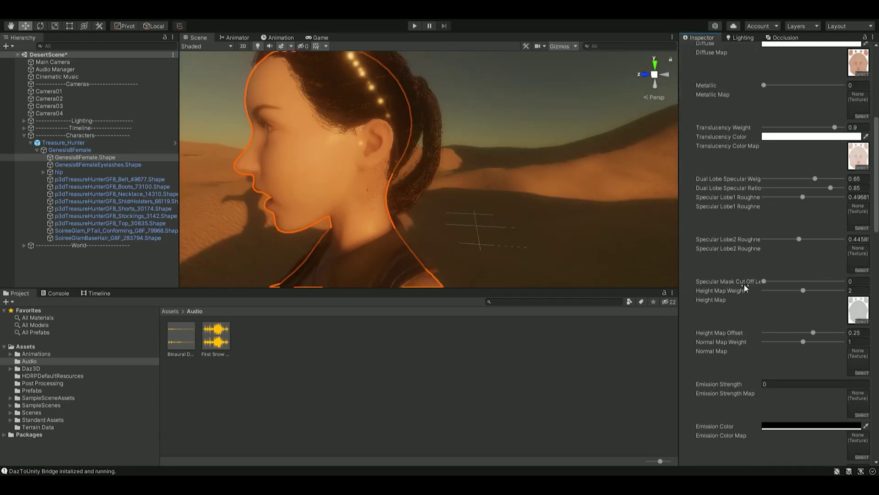
{"action": "scroll", "coordinate": [735, 332], "scroll_direction": "down", "scroll_amount": 6}
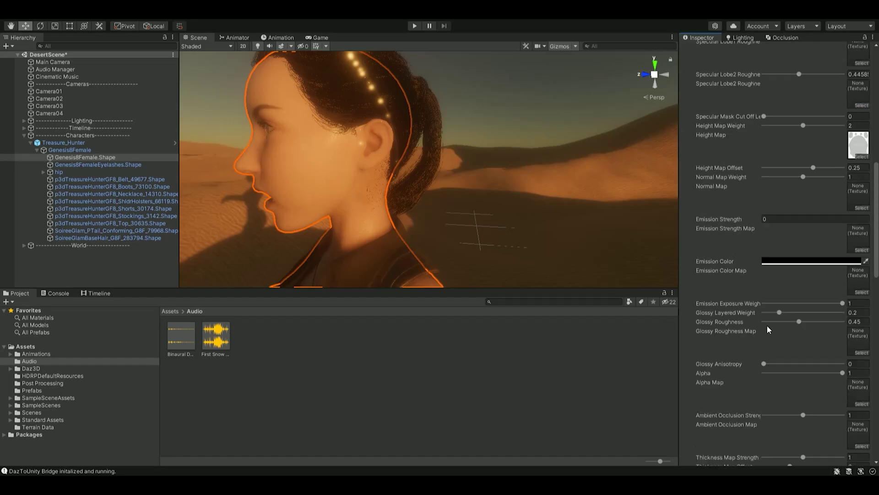
{"action": "mouse_move", "coordinate": [779, 314]}
{"action": "left_mouse_down"}
{"action": "mouse_move", "coordinate": [745, 323]}
{"action": "mouse_move", "coordinate": [830, 324]}
{"action": "mouse_move", "coordinate": [807, 324]}
{"action": "mouse_move", "coordinate": [826, 323]}
{"action": "mouse_move", "coordinate": [841, 303]}
{"action": "mouse_move", "coordinate": [786, 303]}
{"action": "mouse_move", "coordinate": [847, 304]}
{"action": "mouse_move", "coordinate": [825, 323]}
{"action": "mouse_move", "coordinate": [765, 323]}
{"action": "left_mouse_up"}
Set the Ears material's Top Coat Roughness to 1 and Top Coat IOR to 5.11
{"action": "scroll", "coordinate": [730, 329], "scroll_direction": "down", "scroll_amount": 3}
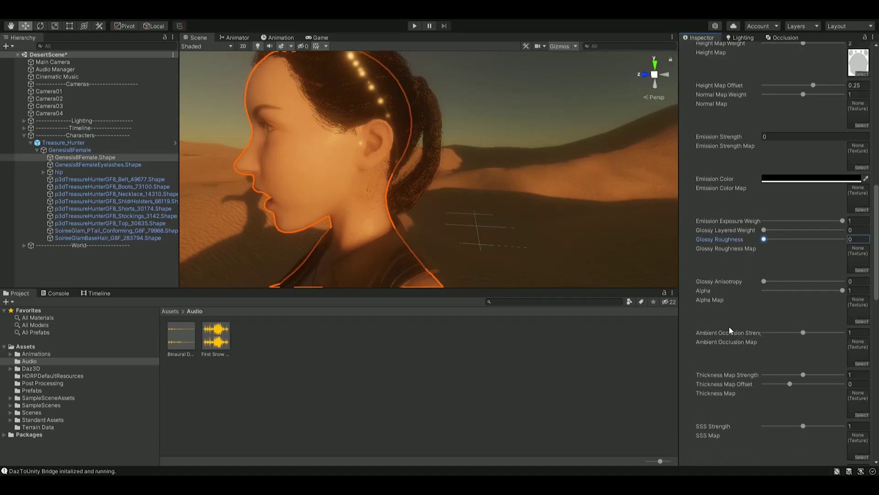
{"action": "scroll", "coordinate": [730, 329], "scroll_direction": "down", "scroll_amount": 3}
{"action": "scroll", "coordinate": [727, 334], "scroll_direction": "down", "scroll_amount": 3}
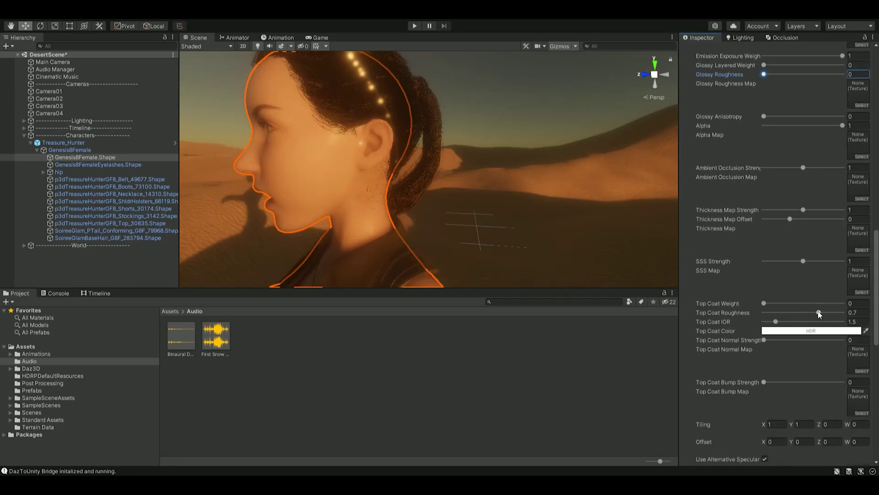
{"action": "left_click_drag", "start_coordinate": [821, 314], "coordinate": [875, 315]}
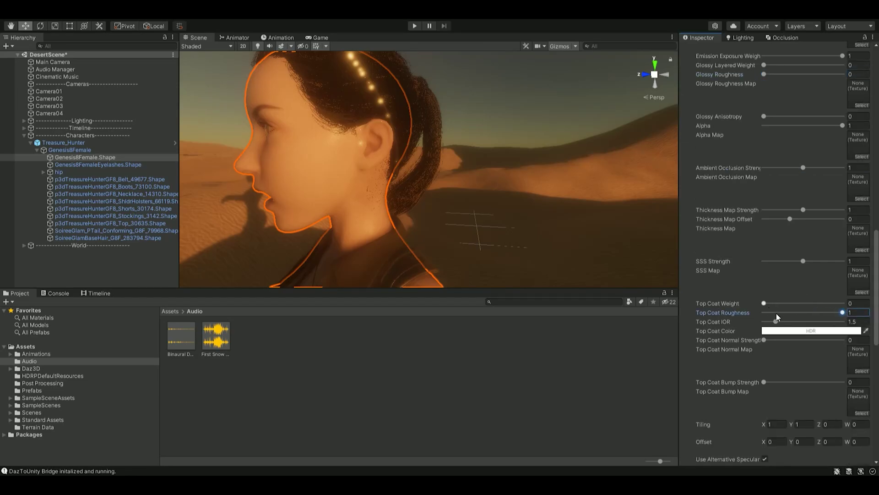
{"action": "left_click_drag", "start_coordinate": [776, 321], "coordinate": [740, 344]}
Test the Ears material's Top Coat Bump Strength, return it to 0, and enable ROUGHNESS_IS_SMOOTH
{"action": "scroll", "coordinate": [737, 353], "scroll_direction": "down", "scroll_amount": 3}
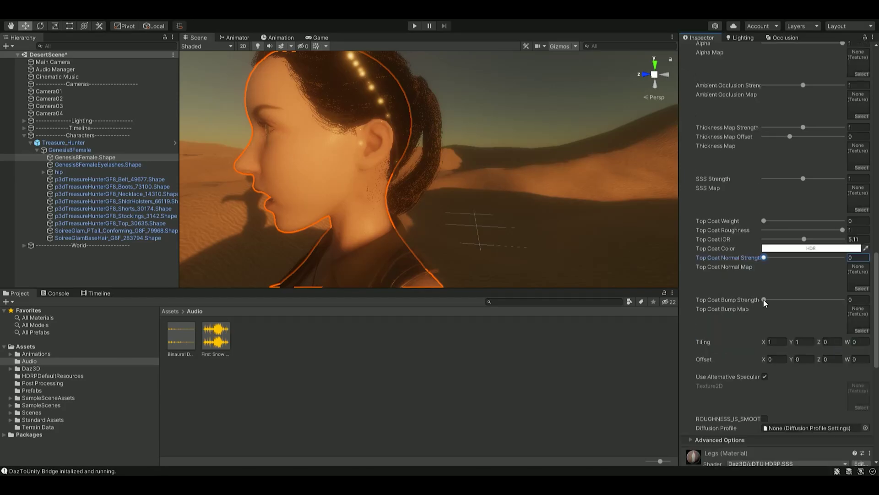
{"action": "left_click_drag", "start_coordinate": [764, 299], "coordinate": [741, 304]}
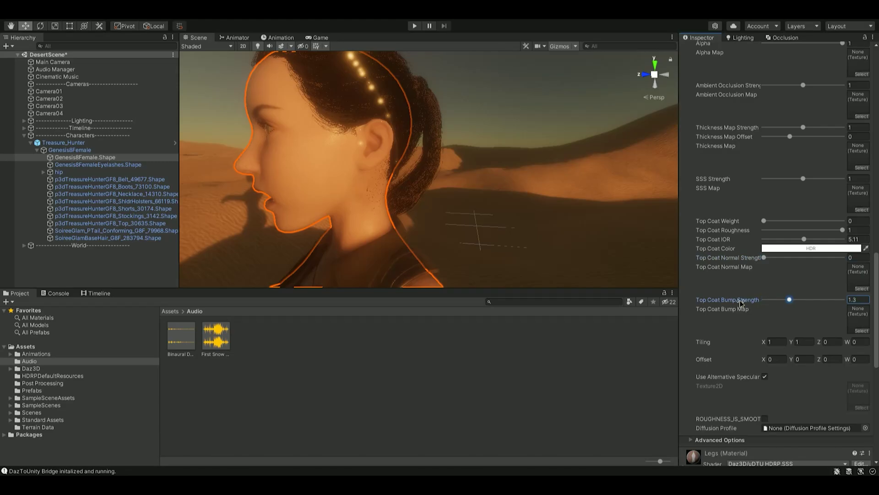
{"action": "left_click", "coordinate": [765, 418]}
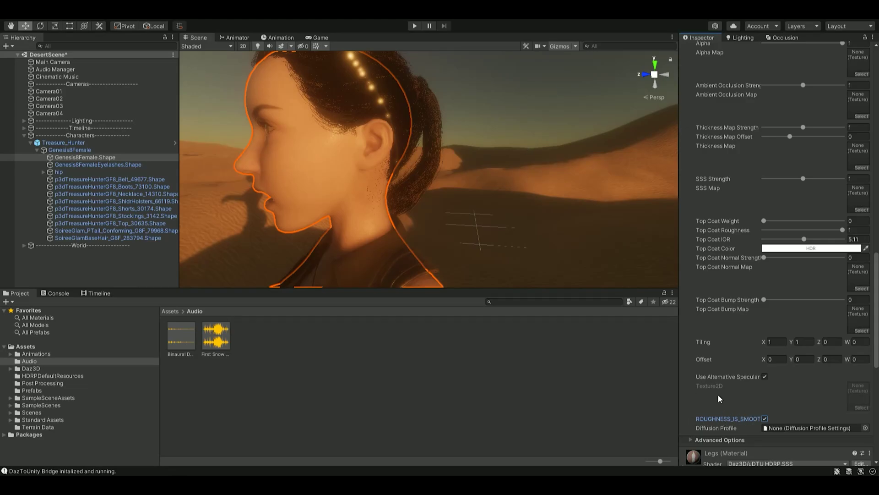
Set the Legs material's Glossy Layered Weight to 0 and Glossy Roughness to 1, judging the effect on the legs up close
{"action": "scroll", "coordinate": [729, 339], "scroll_direction": "down", "scroll_amount": 5}
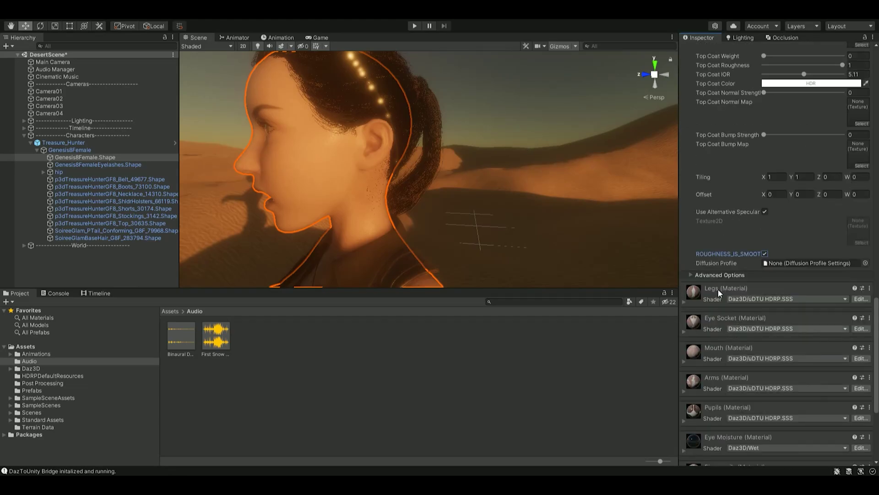
{"action": "left_click", "coordinate": [684, 301]}
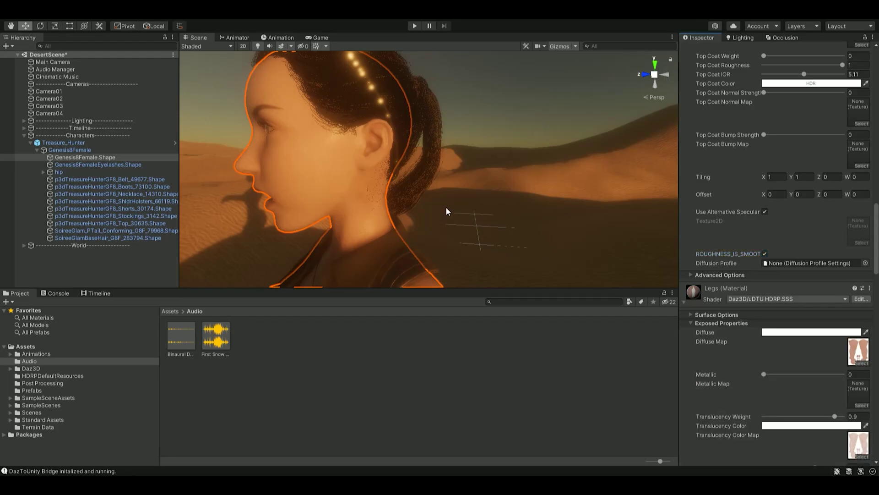
{"action": "key", "text": "q"}
{"action": "middle_click_drag", "start_coordinate": [408, 188], "coordinate": [406, 136]}
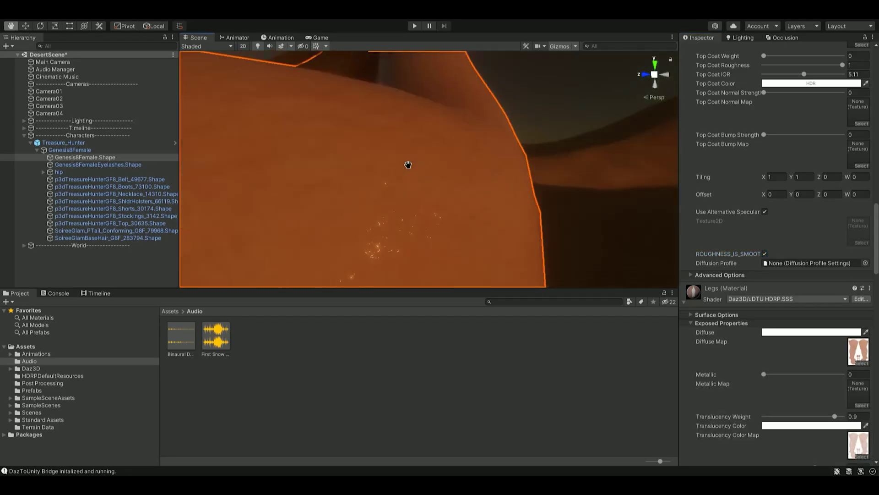
{"action": "scroll", "coordinate": [407, 143], "scroll_direction": "down", "scroll_amount": 3}
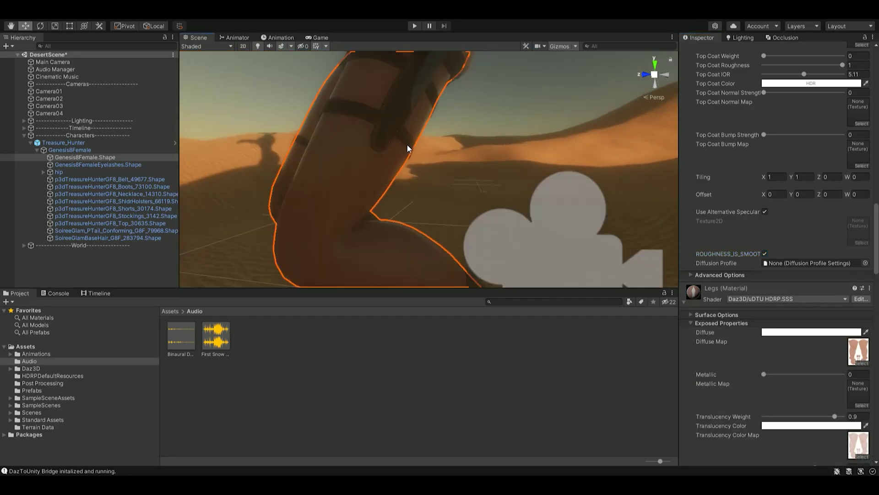
{"action": "right_click_drag", "start_coordinate": [430, 181], "coordinate": [41, 153]}
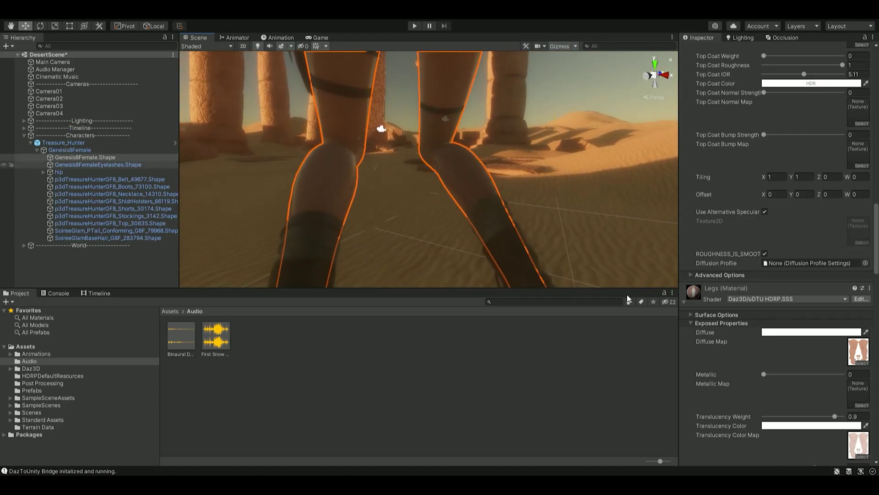
{"action": "scroll", "coordinate": [736, 340], "scroll_direction": "down", "scroll_amount": 9}
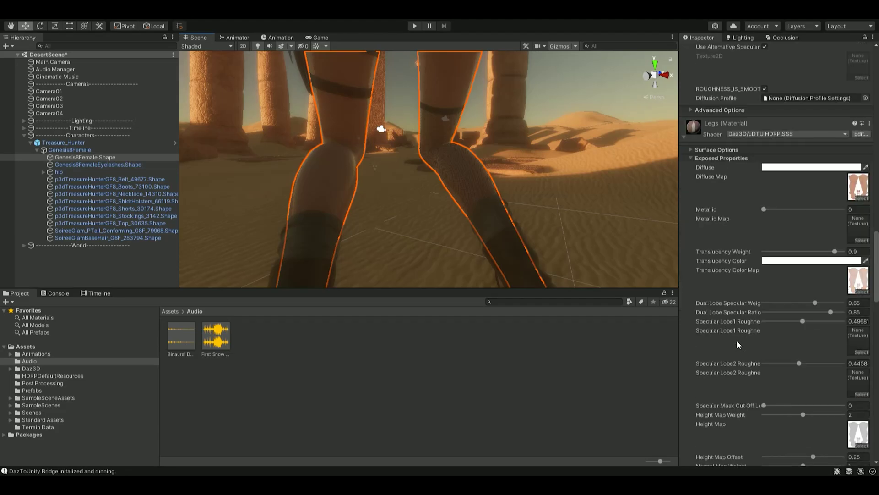
{"action": "scroll", "coordinate": [736, 339], "scroll_direction": "down", "scroll_amount": 6}
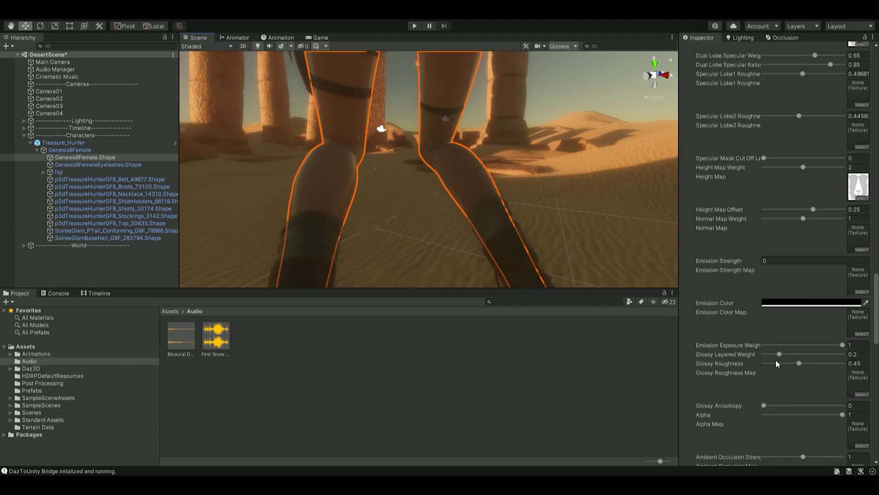
{"action": "left_click_drag", "start_coordinate": [780, 357], "coordinate": [739, 357]}
{"action": "left_click_drag", "start_coordinate": [800, 365], "coordinate": [753, 365]}
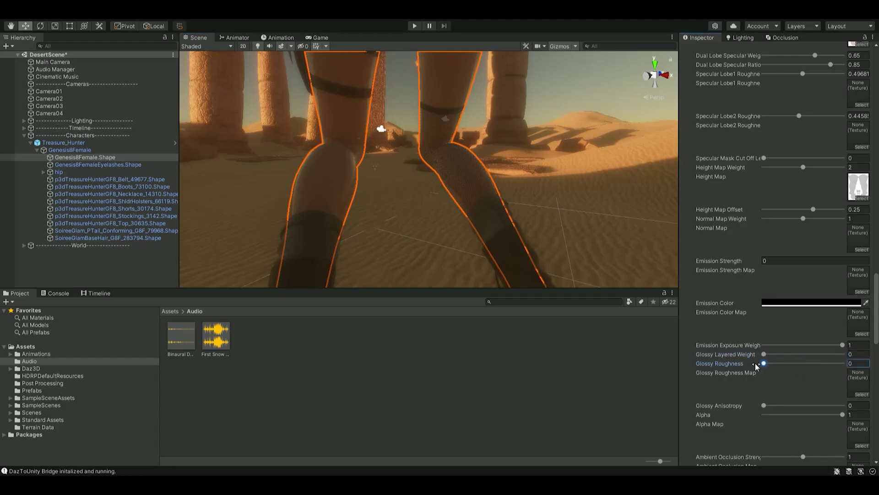
{"action": "left_click_drag", "start_coordinate": [811, 364], "coordinate": [838, 364]}
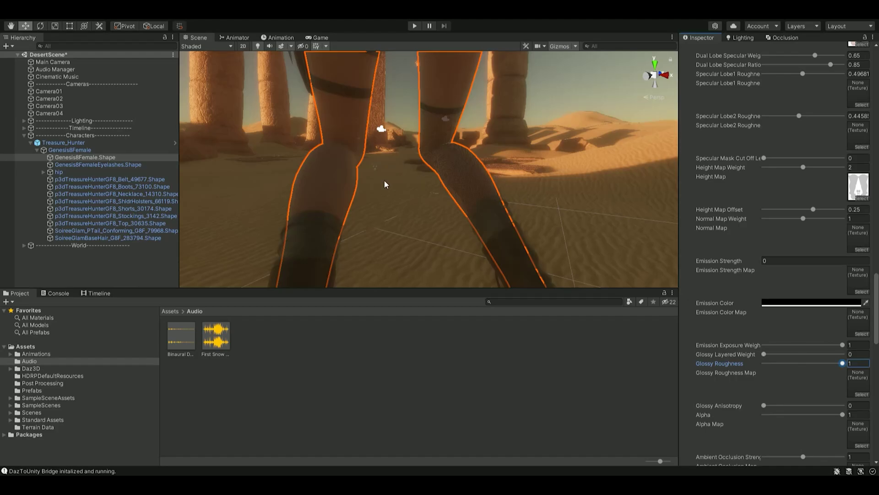
Compare the skin shading of the legs with the head in profile, and review the Ears material's gloss settings
{"action": "scroll", "coordinate": [722, 171], "scroll_direction": "up", "scroll_amount": 5}
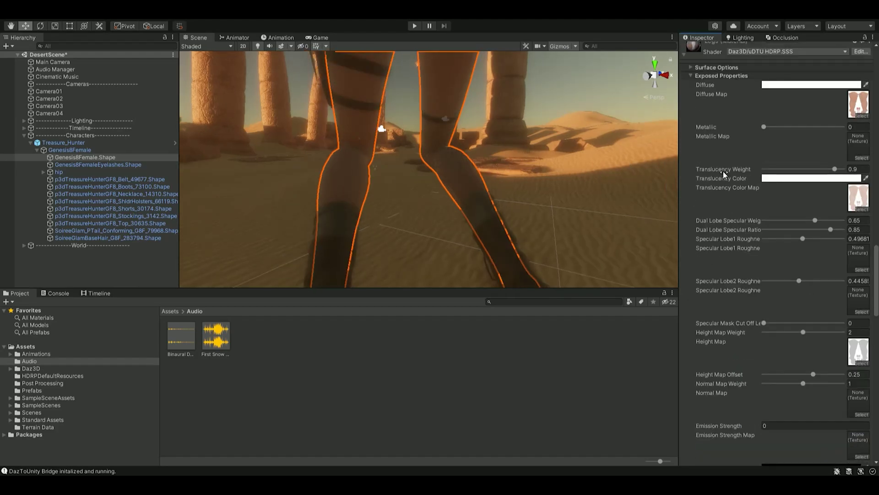
{"action": "scroll", "coordinate": [723, 174], "scroll_direction": "up", "scroll_amount": 5}
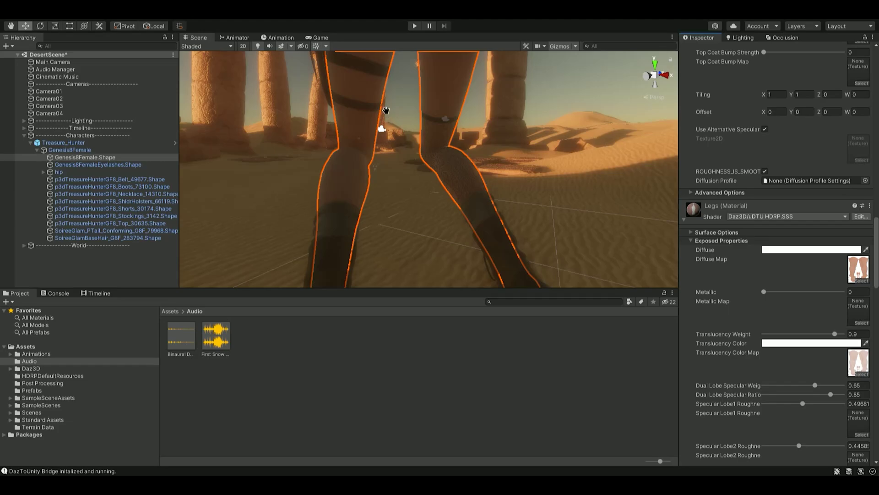
{"action": "left_click_drag", "start_coordinate": [386, 110], "coordinate": [653, 142], "text": "alt"}
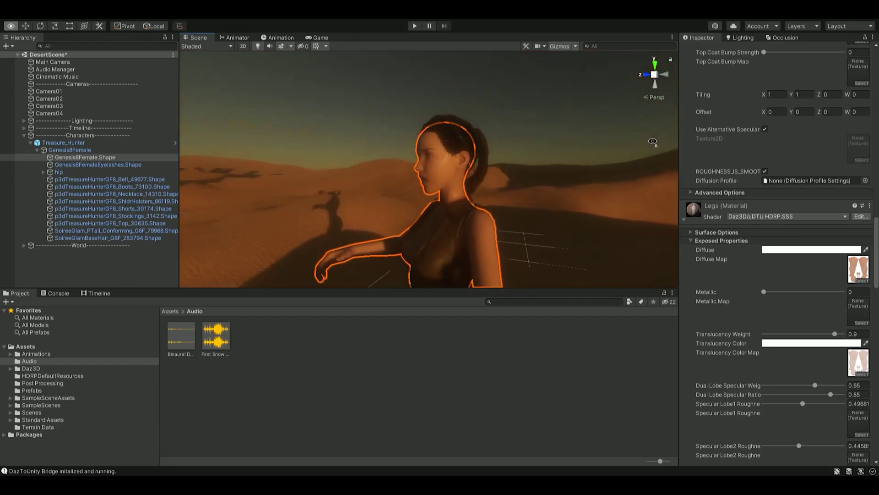
{"action": "scroll", "coordinate": [653, 142], "scroll_direction": "up", "scroll_amount": 3}
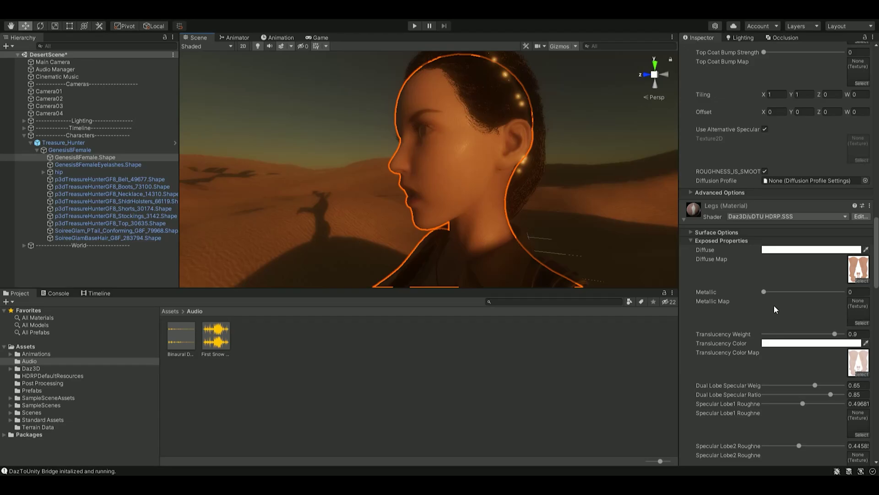
{"action": "scroll", "coordinate": [737, 317], "scroll_direction": "up", "scroll_amount": 15}
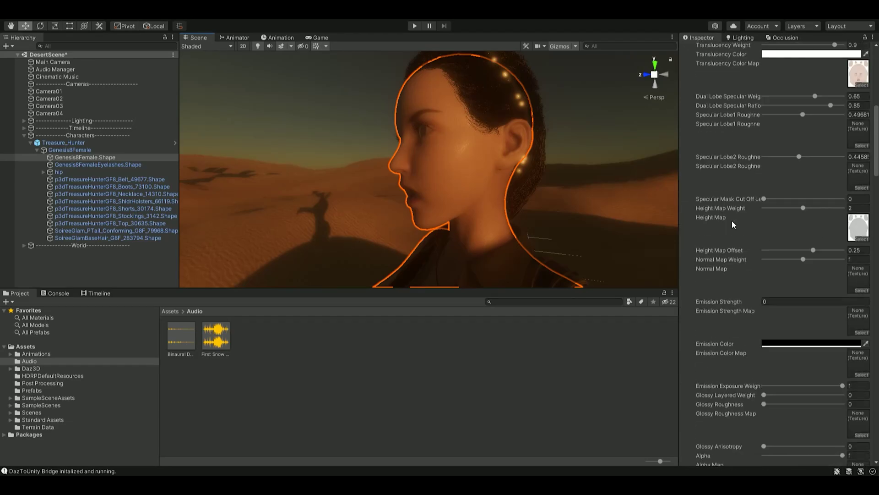
{"action": "scroll", "coordinate": [736, 220], "scroll_direction": "down", "scroll_amount": 10}
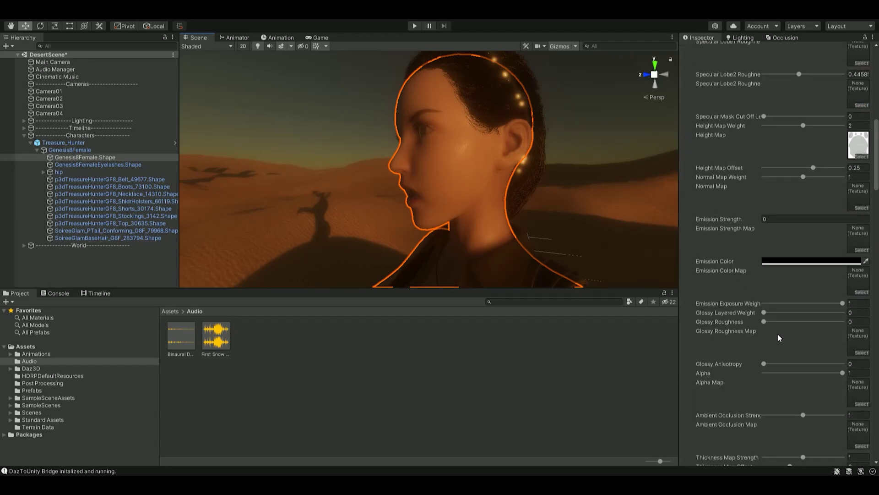
Try adjusting the Ears material's Glossy Roughness and Top Coat IOR, and undo the latest changes
{"action": "left_click_drag", "start_coordinate": [763, 321], "coordinate": [520, 125]}
{"action": "scroll", "coordinate": [522, 133], "scroll_direction": "up", "scroll_amount": 5}
{"action": "right_click_drag", "start_coordinate": [528, 141], "coordinate": [389, 204]}
{"action": "scroll", "coordinate": [733, 319], "scroll_direction": "down", "scroll_amount": 9}
{"action": "scroll", "coordinate": [730, 304], "scroll_direction": "up", "scroll_amount": 3}
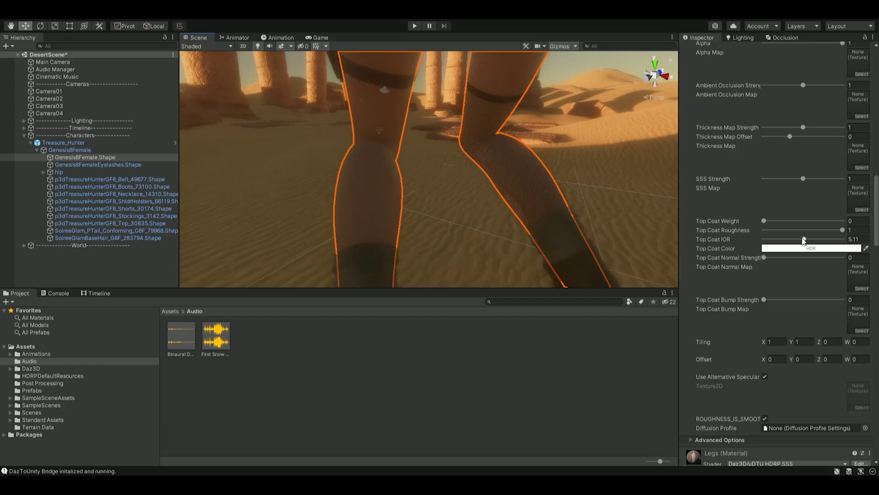
{"action": "left_click_drag", "start_coordinate": [804, 239], "coordinate": [783, 240]}
{"action": "key", "text": "ctrl+z"}
{"action": "key", "text": "ctrl+z"}
{"action": "key", "text": "ctrl+z"}
Enable the Legs material's ROUGHNESS_IS_SMOOTH option and set Top Coat Weight and Top Coat Roughness to 1, keeping Top Coat IOR at 1.5
{"action": "scroll", "coordinate": [732, 266], "scroll_direction": "down", "scroll_amount": 3}
{"action": "left_click", "coordinate": [764, 378]}
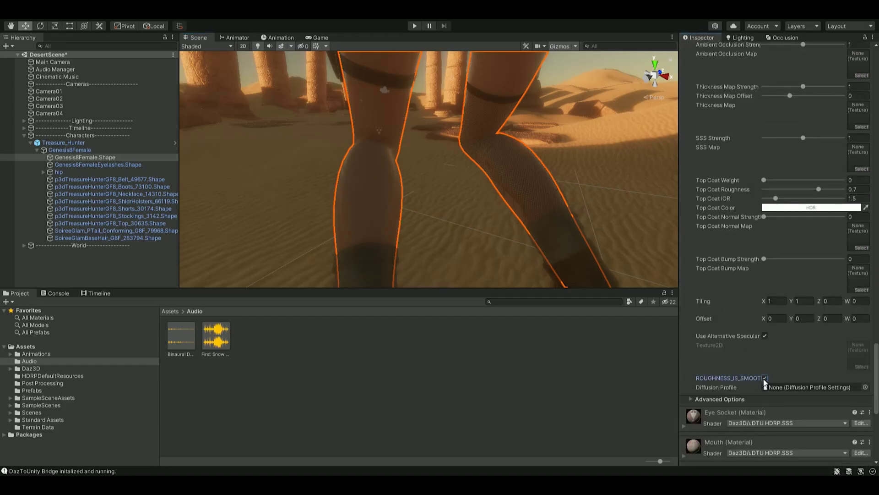
{"action": "left_click_drag", "start_coordinate": [764, 180], "coordinate": [783, 181]}
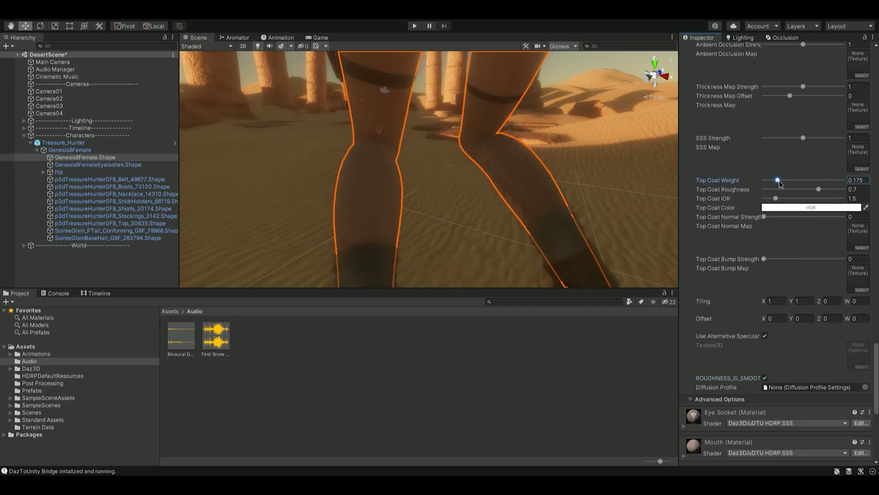
{"action": "left_click_drag", "start_coordinate": [853, 185], "coordinate": [832, 193]}
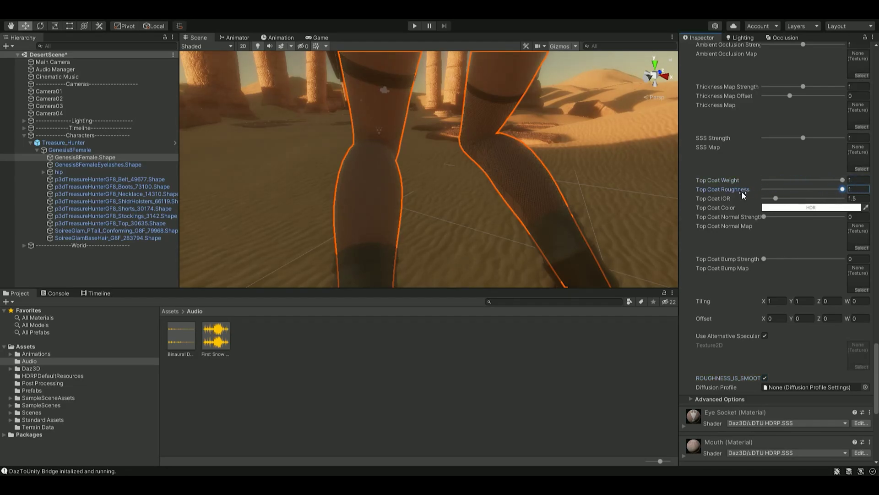
{"action": "left_click_drag", "start_coordinate": [775, 198], "coordinate": [781, 198]}
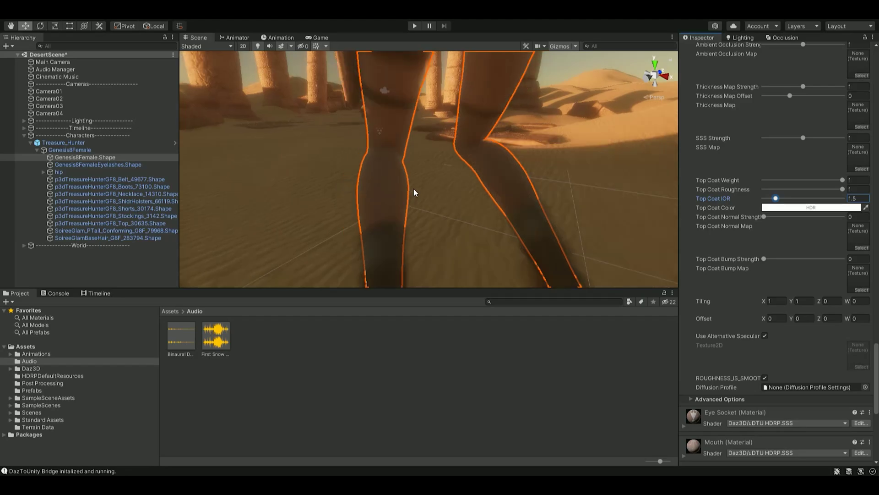
Enable the Eye Socket material's ROUGHNESS_IS_SMOOTH option and check the effect on the character's face
{"action": "scroll", "coordinate": [699, 252], "scroll_direction": "down", "scroll_amount": 5}
{"action": "left_click", "coordinate": [683, 263]}
{"action": "scroll", "coordinate": [733, 229], "scroll_direction": "down", "scroll_amount": 10}
{"action": "left_click", "coordinate": [764, 255]}
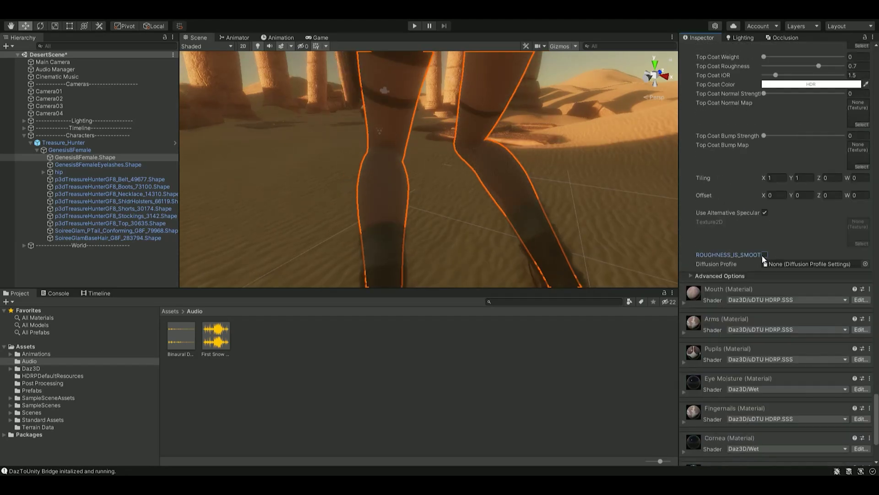
{"action": "right_click_drag", "start_coordinate": [425, 84], "coordinate": [809, 109]}
{"action": "key", "text": "w"}
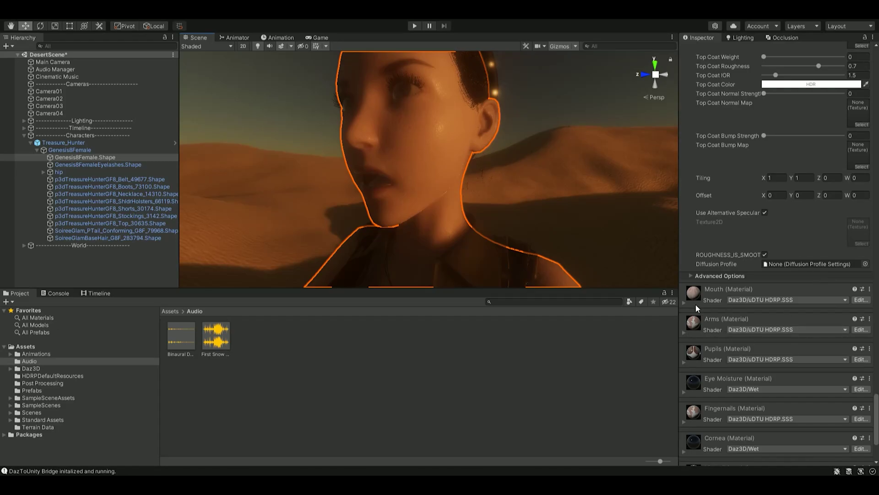
Set the Arms material's Glossy Layered Weight to 0 and Glossy Roughness to 1
{"action": "left_click", "coordinate": [684, 331]}
{"action": "scroll", "coordinate": [751, 320], "scroll_direction": "down", "scroll_amount": 10}
{"action": "right_click_drag", "start_coordinate": [458, 183], "coordinate": [359, 212]}
{"action": "scroll", "coordinate": [704, 345], "scroll_direction": "down", "scroll_amount": 5}
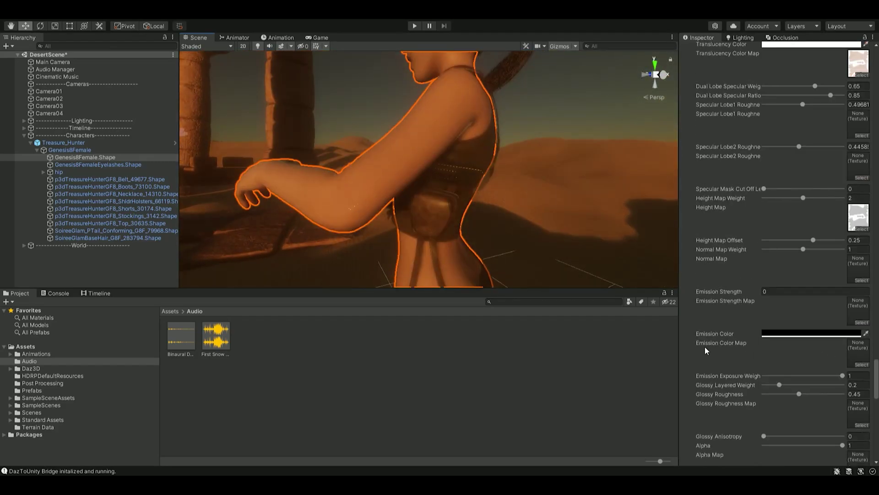
{"action": "mouse_move", "coordinate": [780, 385]}
{"action": "left_mouse_down"}
{"action": "mouse_move", "coordinate": [761, 385]}
{"action": "mouse_move", "coordinate": [845, 393]}
{"action": "left_mouse_up"}
{"action": "left_click", "coordinate": [843, 376]}
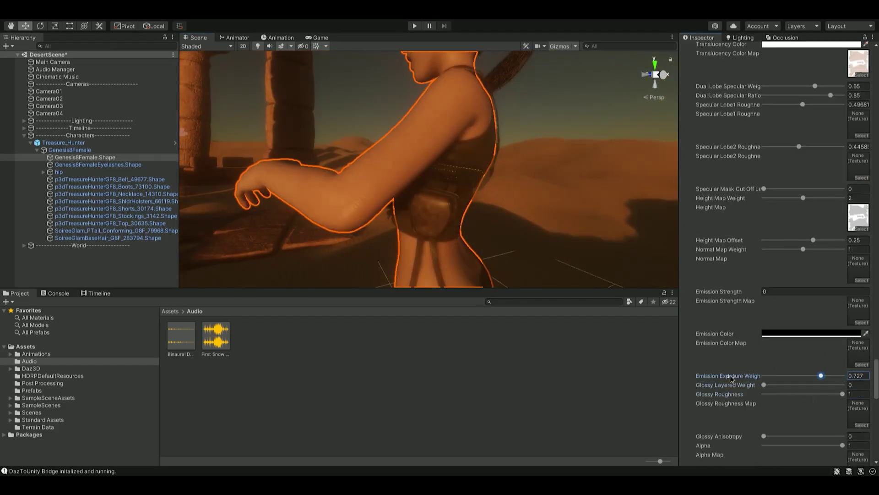
Try the Arms material's ROUGHNESS_IS_SMOOTH option with different Top Coat values, and undo these changes
{"action": "scroll", "coordinate": [755, 335], "scroll_direction": "down", "scroll_amount": 20}
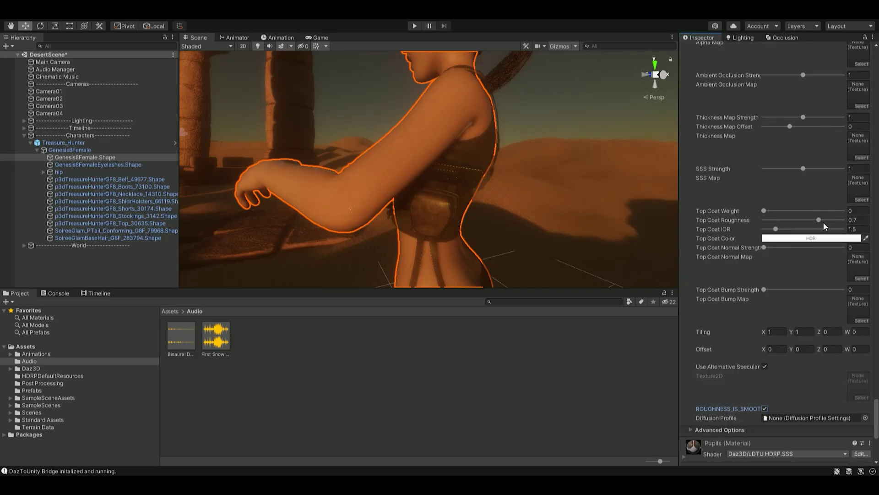
{"action": "mouse_move", "coordinate": [764, 211]}
{"action": "left_mouse_down"}
{"action": "mouse_move", "coordinate": [797, 211]}
{"action": "mouse_move", "coordinate": [775, 229]}
{"action": "left_mouse_up"}
{"action": "key", "text": "ctrl+z"}
{"action": "key", "text": "ctrl+z"}
{"action": "key", "text": "ctrl+z"}
{"action": "key", "text": "ctrl+z"}
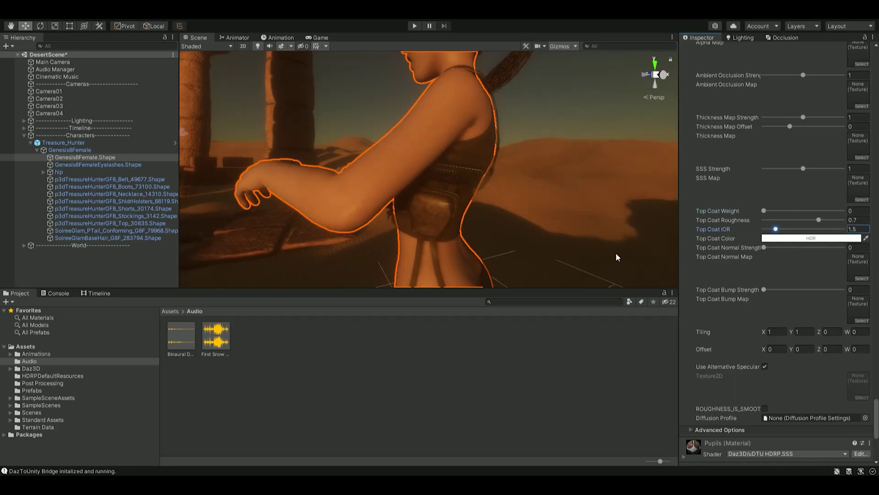
Review the Eye Moisture and Fingernails material settings while viewing the character's whole body
{"action": "scroll", "coordinate": [615, 252], "scroll_direction": "down", "scroll_amount": 3}
{"action": "scroll", "coordinate": [731, 293], "scroll_direction": "down", "scroll_amount": 5}
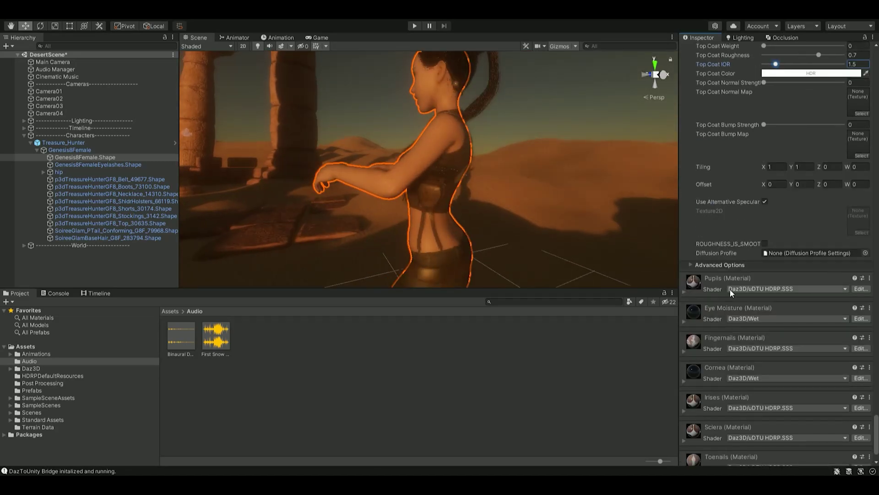
{"action": "left_click", "coordinate": [696, 325]}
{"action": "scroll", "coordinate": [716, 348], "scroll_direction": "down", "scroll_amount": 3}
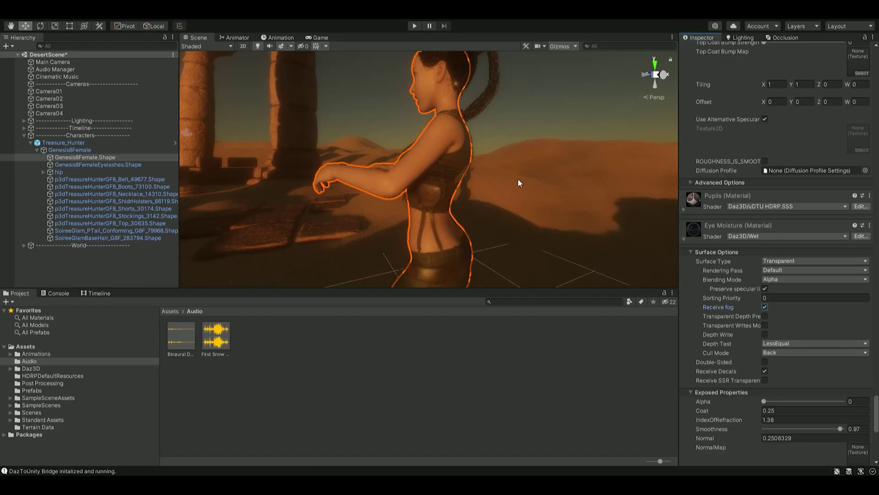
{"action": "left_click_drag", "start_coordinate": [518, 179], "coordinate": [496, 221], "text": "alt"}
{"action": "right_click_drag", "start_coordinate": [496, 222], "coordinate": [743, 282], "text": "alt"}
{"action": "left_click_drag", "start_coordinate": [743, 283], "coordinate": [682, 238], "text": "alt"}
{"action": "left_click", "coordinate": [683, 239]}
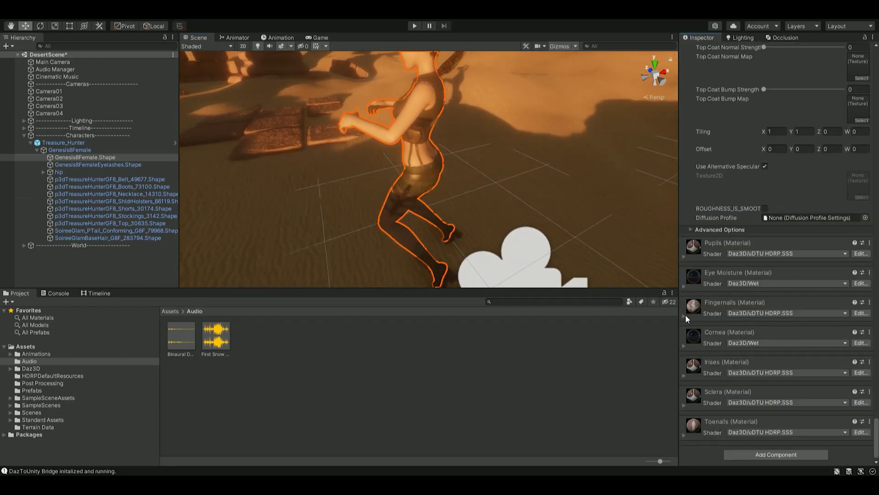
{"action": "left_click", "coordinate": [683, 315]}
{"action": "scroll", "coordinate": [723, 316], "scroll_direction": "down", "scroll_amount": 5}
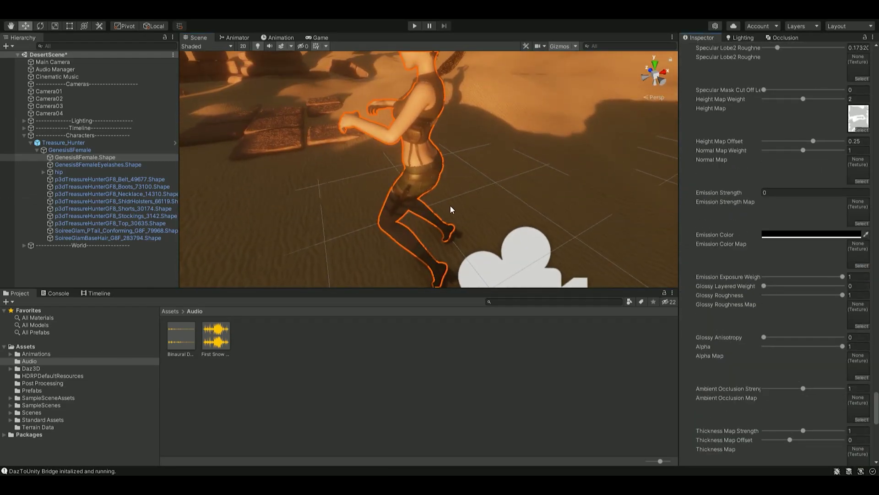
{"action": "scroll", "coordinate": [725, 374], "scroll_direction": "down", "scroll_amount": 10}
{"action": "left_click_drag", "start_coordinate": [875, 440], "coordinate": [874, 259]}
Check the eyelashes mesh's materials and inspect the character's face and hair in profile
{"action": "left_click", "coordinate": [90, 166]}
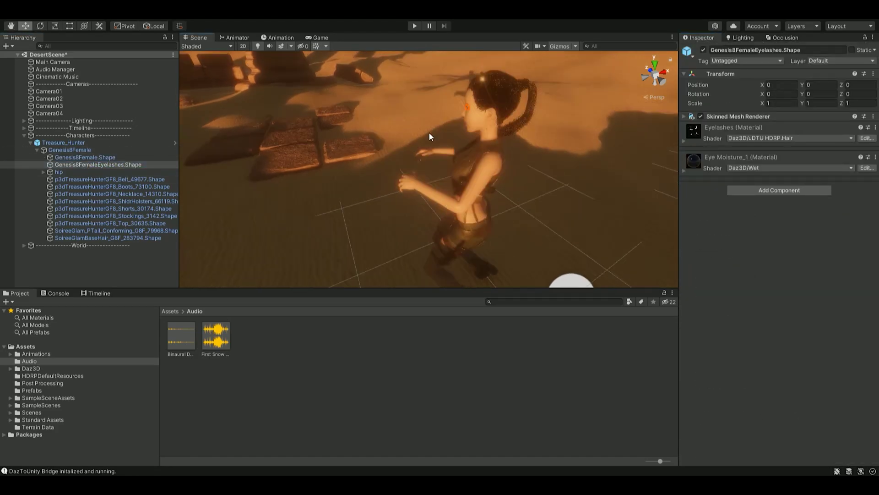
{"action": "right_click_drag", "start_coordinate": [429, 133], "coordinate": [453, 115]}
{"action": "left_click", "coordinate": [452, 111]}
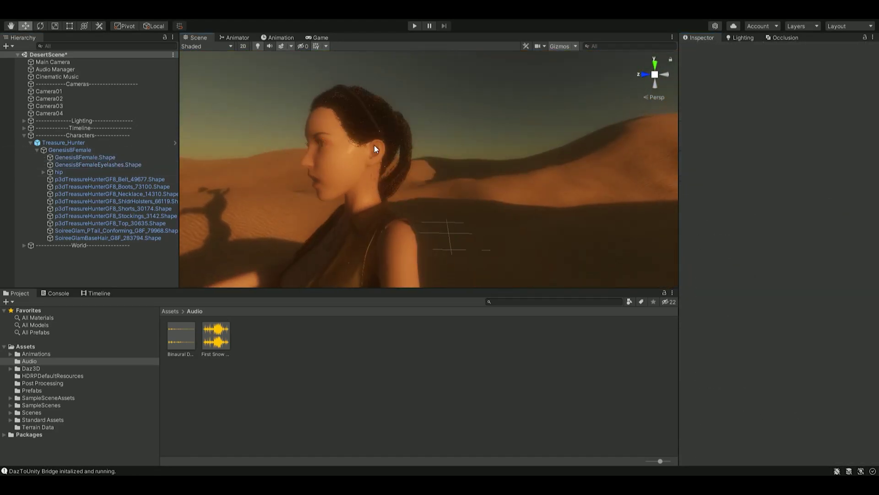
{"action": "right_click_drag", "start_coordinate": [333, 157], "coordinate": [301, 151]}
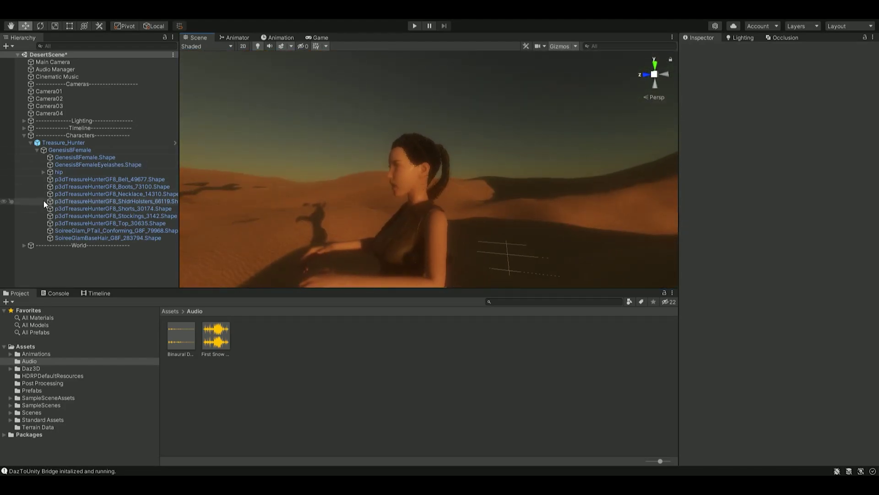
Set the GlossyRoughness of the SoireeGlamBaseHair mesh's Hair material to 1 and view the head from behind
{"action": "left_click", "coordinate": [96, 239]}
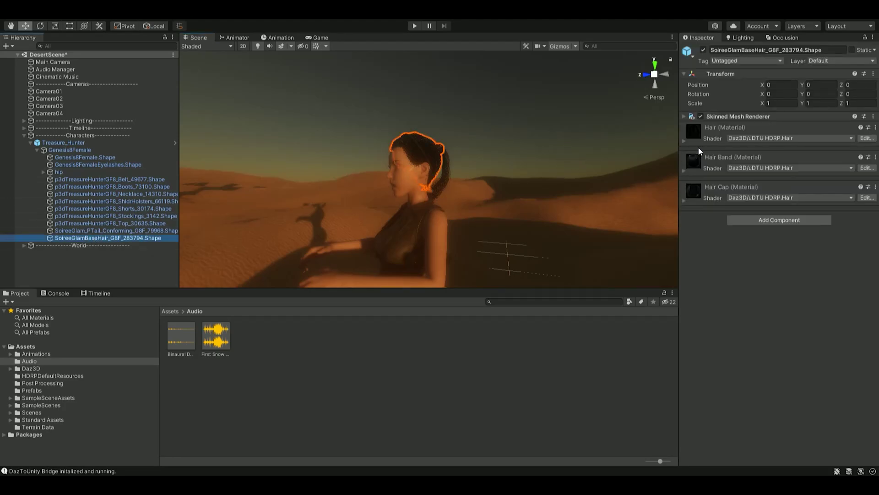
{"action": "left_click", "coordinate": [684, 141]}
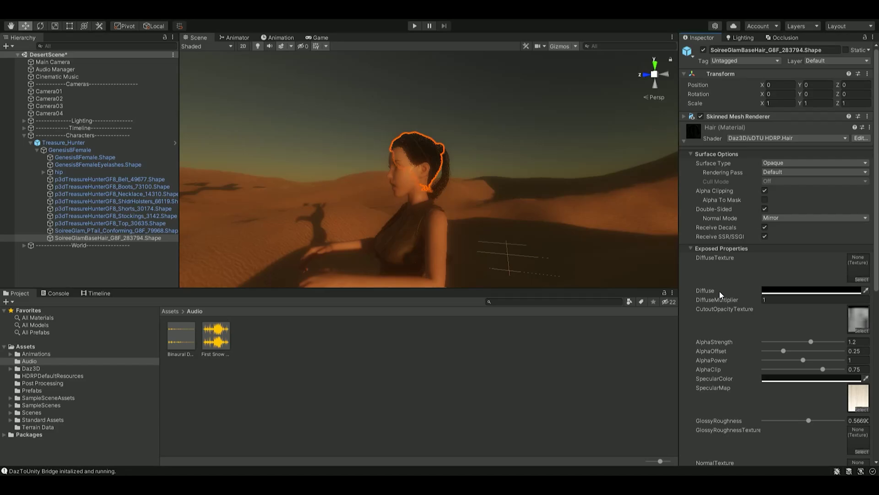
{"action": "scroll", "coordinate": [720, 293], "scroll_direction": "down", "scroll_amount": 3}
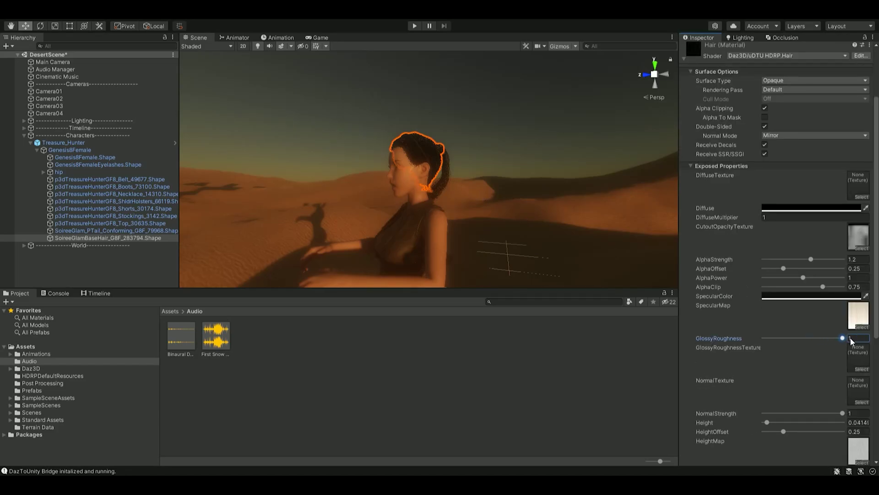
{"action": "left_click_drag", "start_coordinate": [431, 188], "coordinate": [251, 208], "text": "alt"}
{"action": "scroll", "coordinate": [228, 205], "scroll_direction": "down", "scroll_amount": 5}
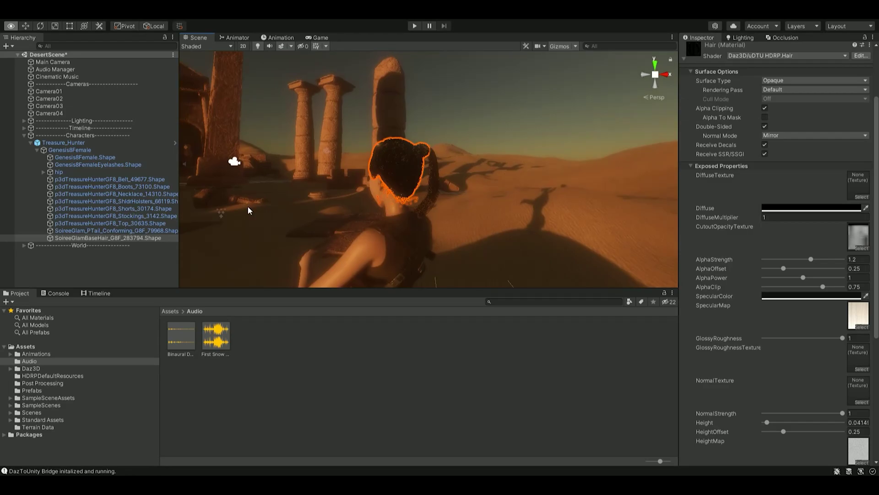
Enable the Hair material's ROUGHNESS_IS_SMOOTH option and set its GlossyRoughness to 0
{"action": "scroll", "coordinate": [760, 369], "scroll_direction": "down", "scroll_amount": 3}
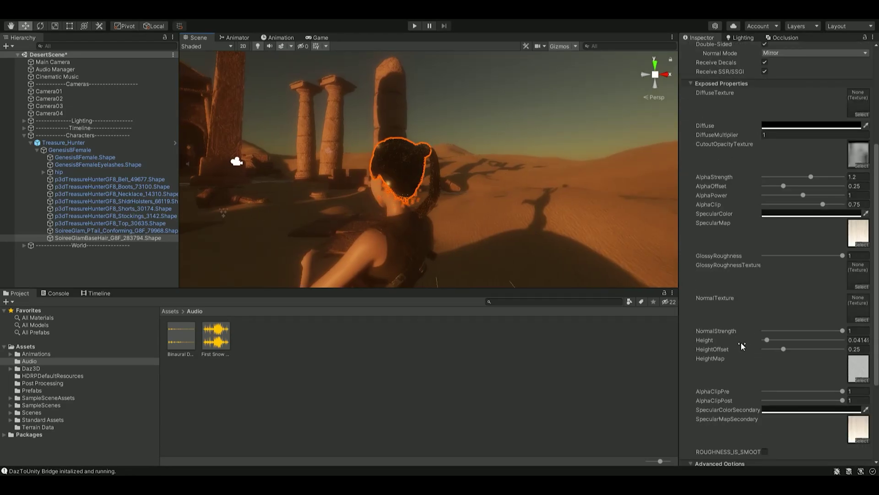
{"action": "scroll", "coordinate": [726, 348], "scroll_direction": "down", "scroll_amount": 3}
{"action": "left_click", "coordinate": [764, 369]}
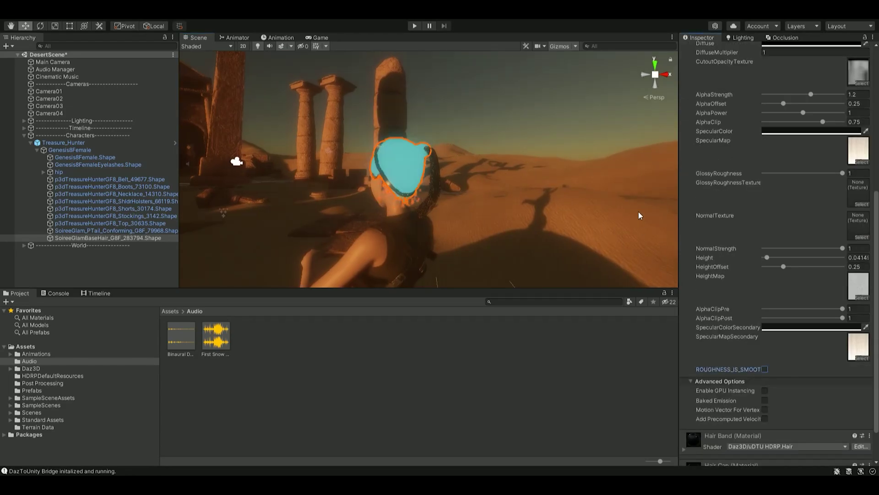
{"action": "left_click_drag", "start_coordinate": [824, 177], "coordinate": [473, 184]}
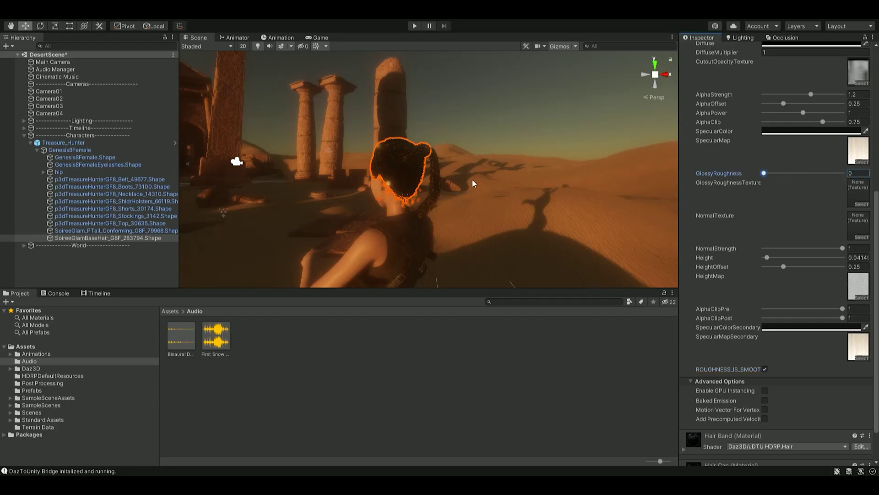
Try different AlphaStrength values on the Hair material and examine the hair up close in profile
{"action": "scroll", "coordinate": [718, 227], "scroll_direction": "up", "scroll_amount": 3}
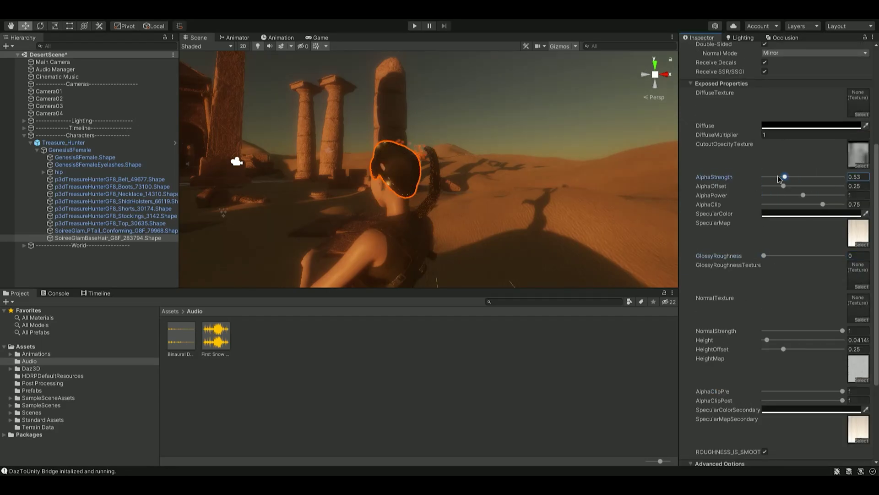
{"action": "left_click_drag", "start_coordinate": [811, 177], "coordinate": [852, 180]}
{"action": "left_click_drag", "start_coordinate": [542, 183], "coordinate": [458, 186], "text": "alt"}
{"action": "scroll", "coordinate": [458, 186], "scroll_direction": "up", "scroll_amount": 5}
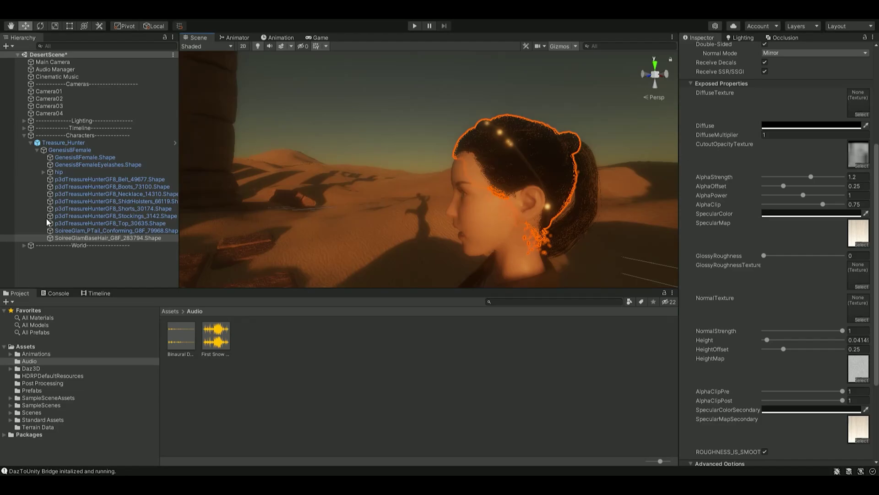
Set the Hair material's AlphaClipPre to 0.232, and try other height values before undoing them
{"action": "scroll", "coordinate": [784, 352], "scroll_direction": "down", "scroll_amount": 3}
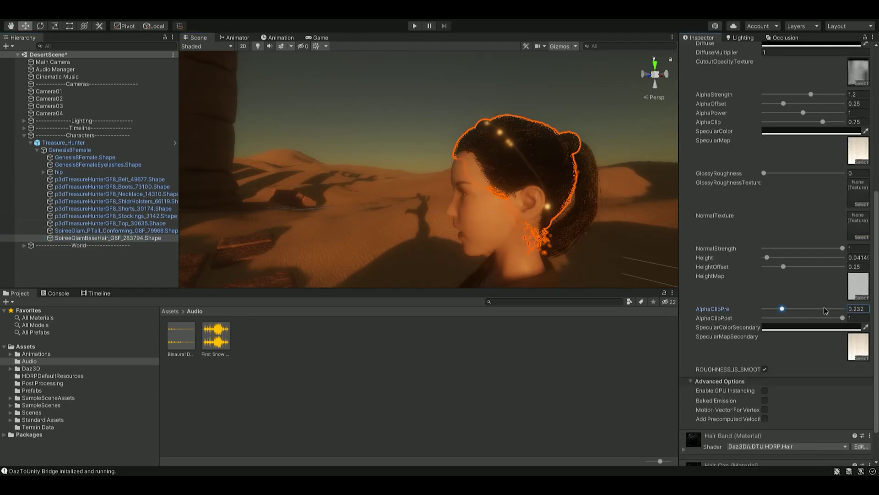
{"action": "left_click_drag", "start_coordinate": [784, 266], "coordinate": [825, 259]}
{"action": "key", "text": "ctrl+z"}
{"action": "key", "text": "ctrl+z"}
{"action": "key", "text": "ctrl+z"}
Set the Hair material's AlphaPower to 0, AlphaClip to 0.622 and AlphaOffset to 0.081, keeping GlossyRoughness at 0
{"action": "mouse_move", "coordinate": [776, 172]}
{"action": "left_mouse_down"}
{"action": "mouse_move", "coordinate": [828, 172]}
{"action": "mouse_move", "coordinate": [762, 173]}
{"action": "left_mouse_up"}
{"action": "left_click_drag", "start_coordinate": [803, 113], "coordinate": [765, 114]}
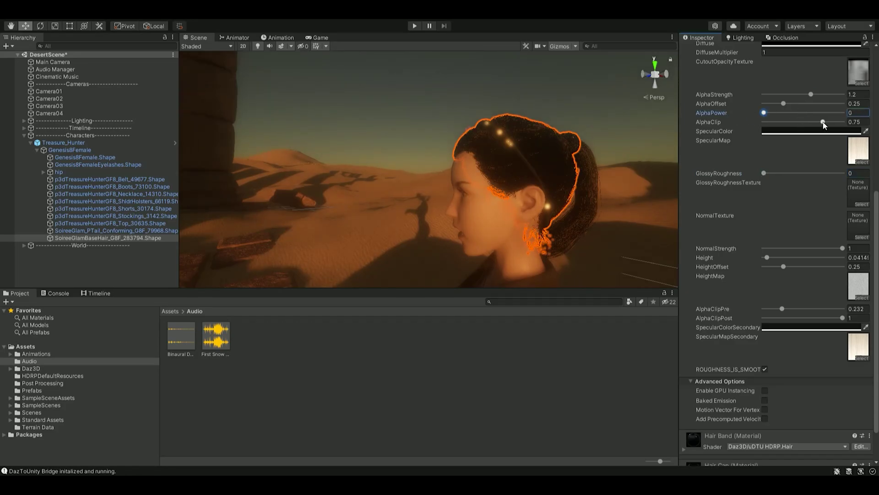
{"action": "left_click_drag", "start_coordinate": [823, 122], "coordinate": [770, 104]}
Enable GPU Instancing for the Hair material and collapse its advanced options
{"action": "scroll", "coordinate": [727, 260], "scroll_direction": "up", "scroll_amount": 9}
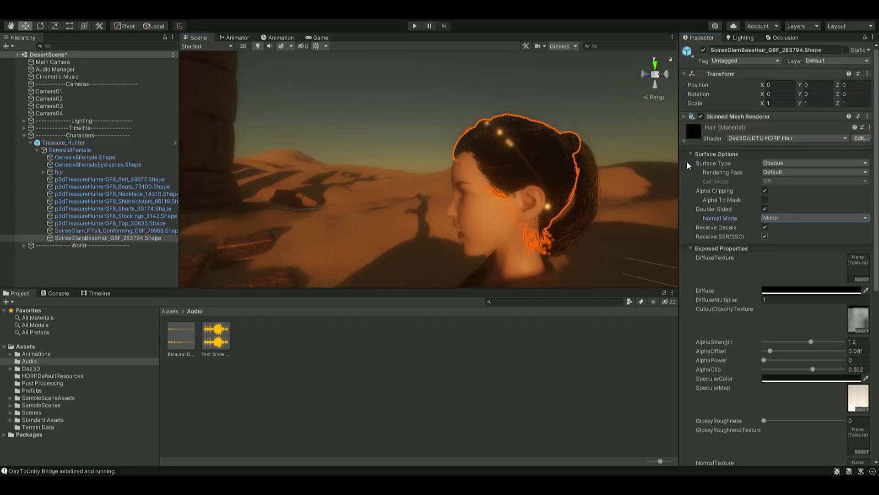
{"action": "scroll", "coordinate": [725, 216], "scroll_direction": "down", "scroll_amount": 10}
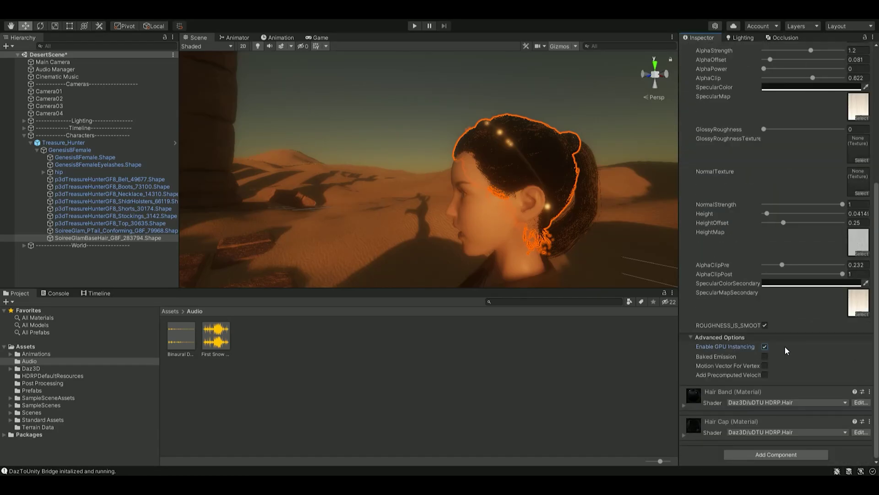
{"action": "left_click", "coordinate": [705, 337]}
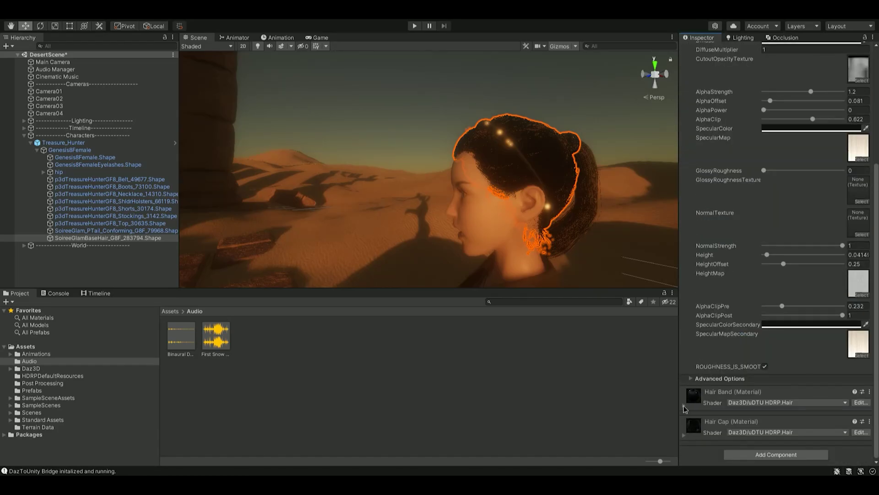
Set the Hair Band material's GlossyRoughness to 1 and check the hair from a distance and up close
{"action": "left_click", "coordinate": [683, 405]}
{"action": "scroll", "coordinate": [722, 321], "scroll_direction": "down", "scroll_amount": 8}
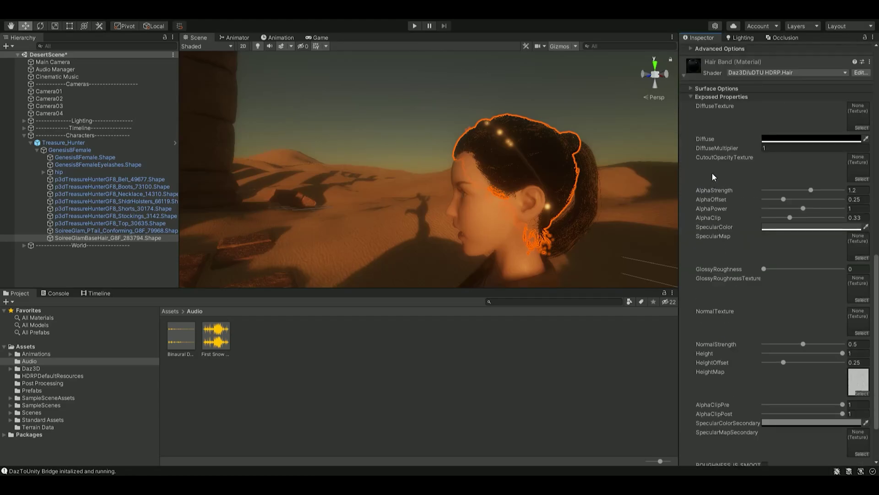
{"action": "left_click_drag", "start_coordinate": [764, 269], "coordinate": [812, 269]}
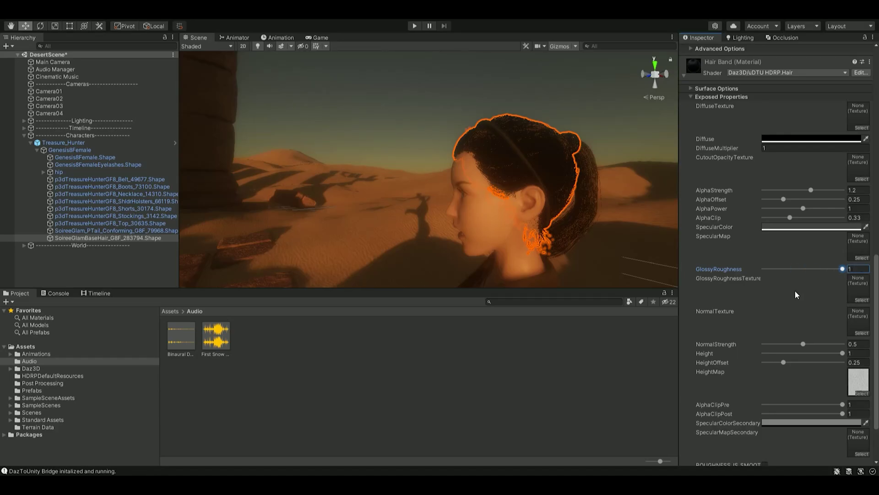
{"action": "scroll", "coordinate": [526, 190], "scroll_direction": "down", "scroll_amount": 10}
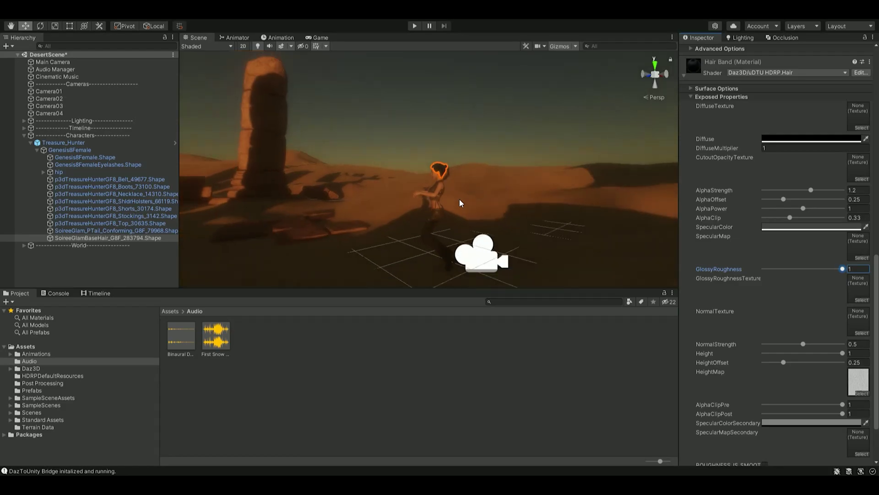
{"action": "scroll", "coordinate": [460, 199], "scroll_direction": "up", "scroll_amount": 5}
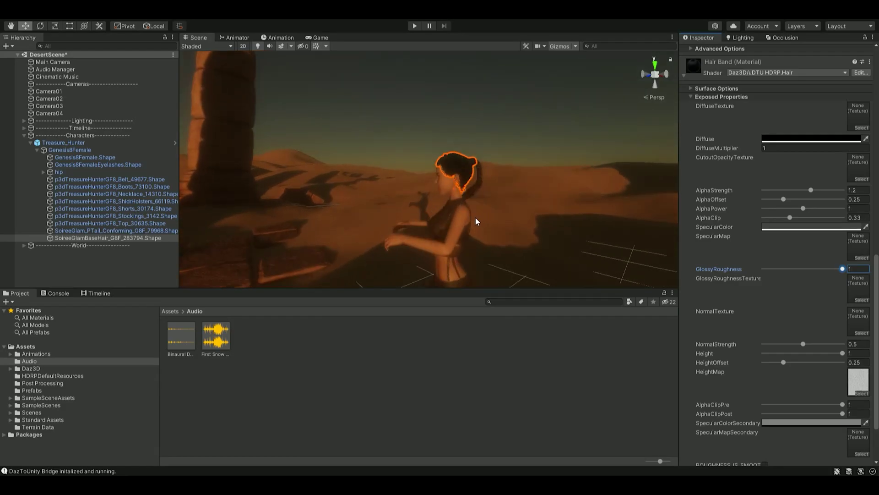
{"action": "middle_click_drag", "start_coordinate": [467, 216], "coordinate": [410, 144]}
{"action": "scroll", "coordinate": [410, 143], "scroll_direction": "up", "scroll_amount": 5}
{"action": "middle_click_drag", "start_coordinate": [392, 183], "coordinate": [393, 207]}
{"action": "key", "text": "f"}
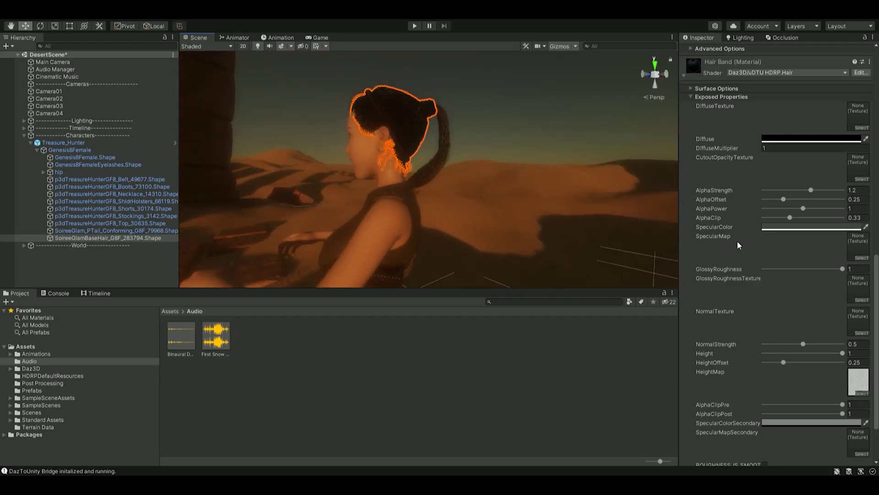
{"action": "left_click", "coordinate": [690, 96]}
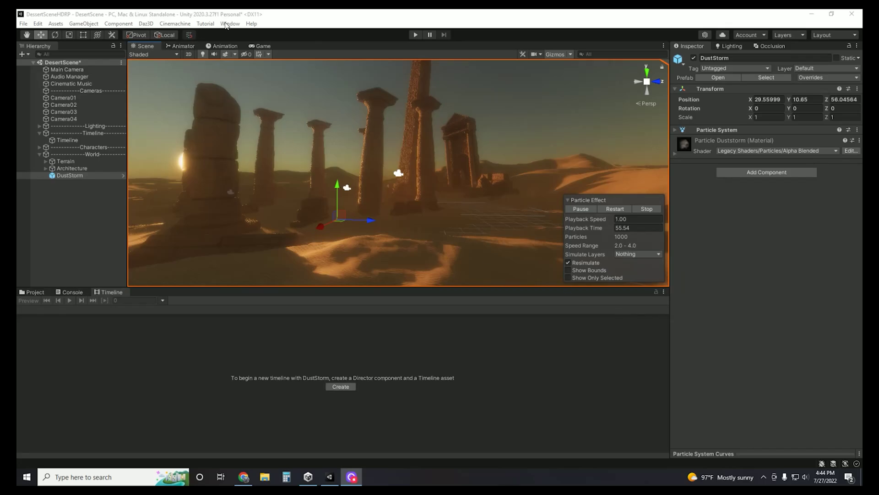
Install the Unity Recorder package, version 2.5.7, from the Unity Registry
{"action": "left_click", "coordinate": [227, 24]}
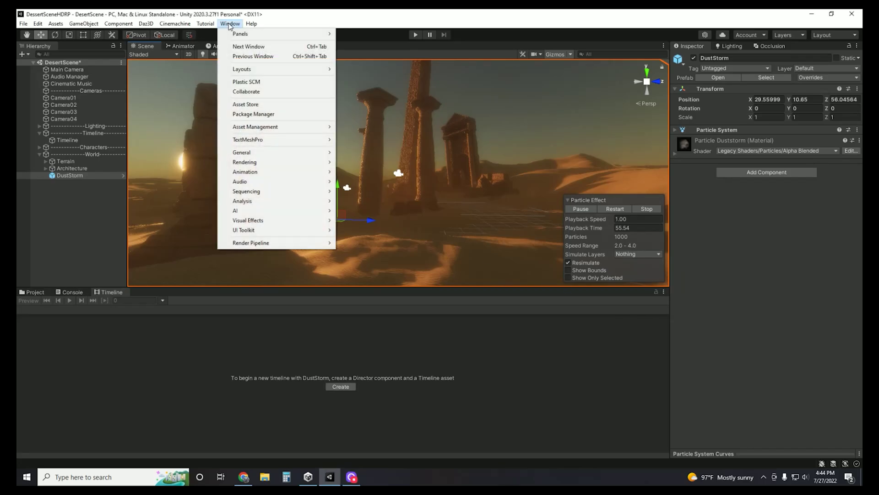
{"action": "left_click", "coordinate": [251, 114]}
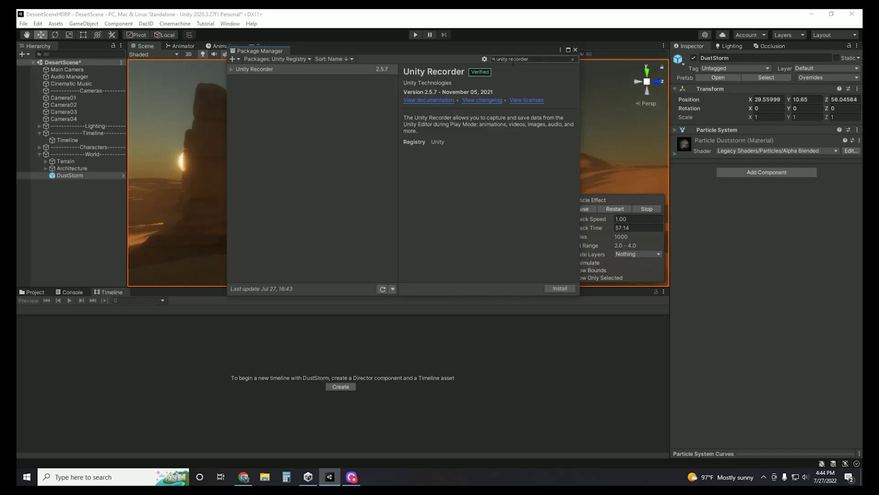
{"action": "left_click", "coordinate": [513, 60]}
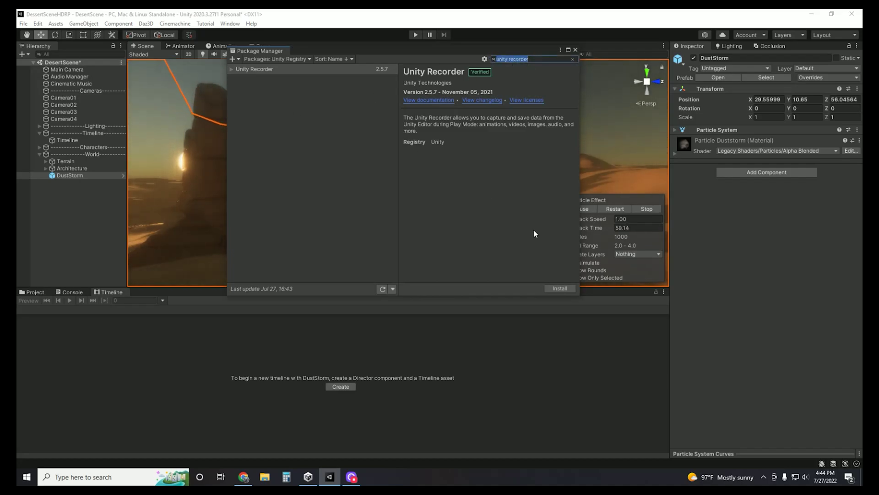
{"action": "left_click", "coordinate": [560, 289]}
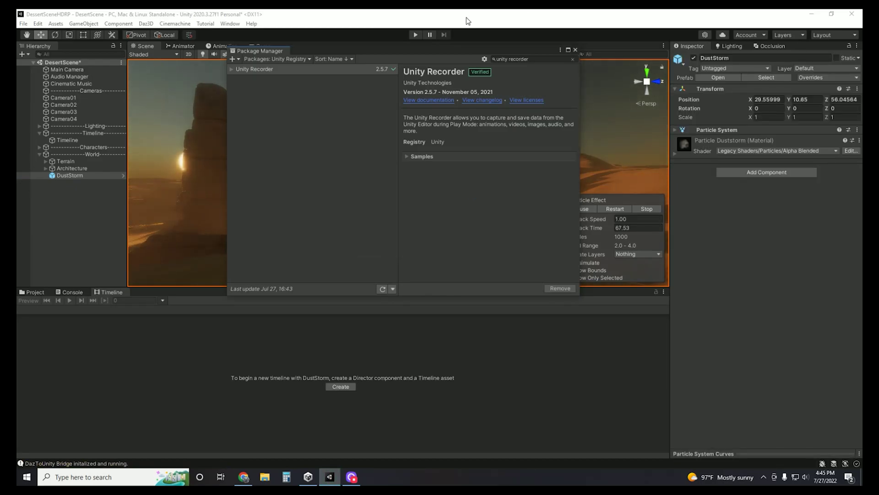
Close the Package Manager and add a Recorder Track to the Timeline asset
{"action": "left_click", "coordinate": [575, 49]}
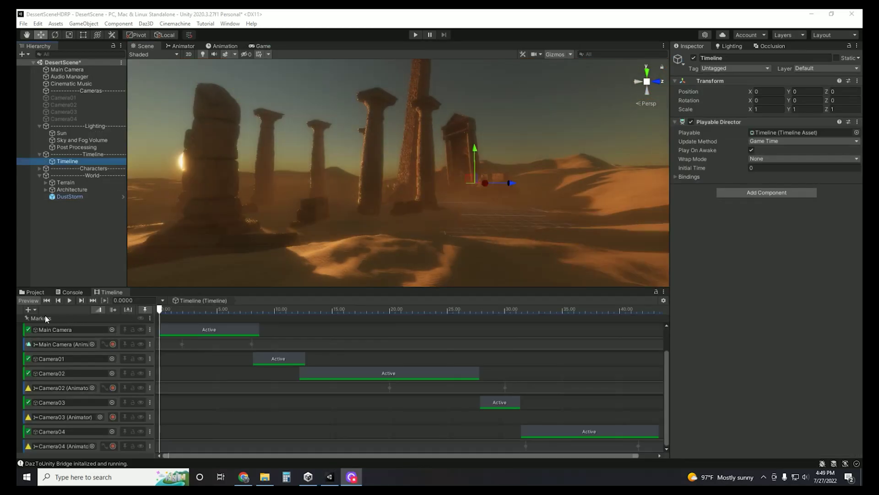
{"action": "left_click", "coordinate": [28, 310]}
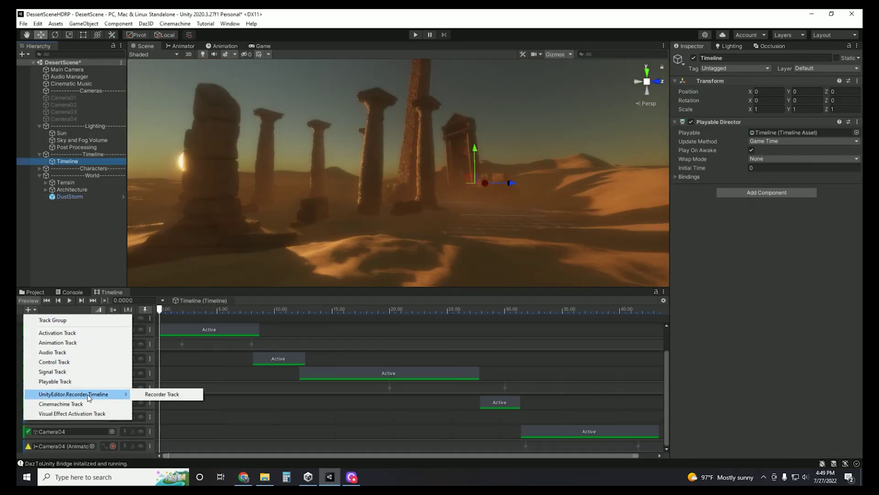
{"action": "left_click", "coordinate": [162, 395]}
{"action": "left_click_drag", "start_coordinate": [665, 359], "coordinate": [666, 369]}
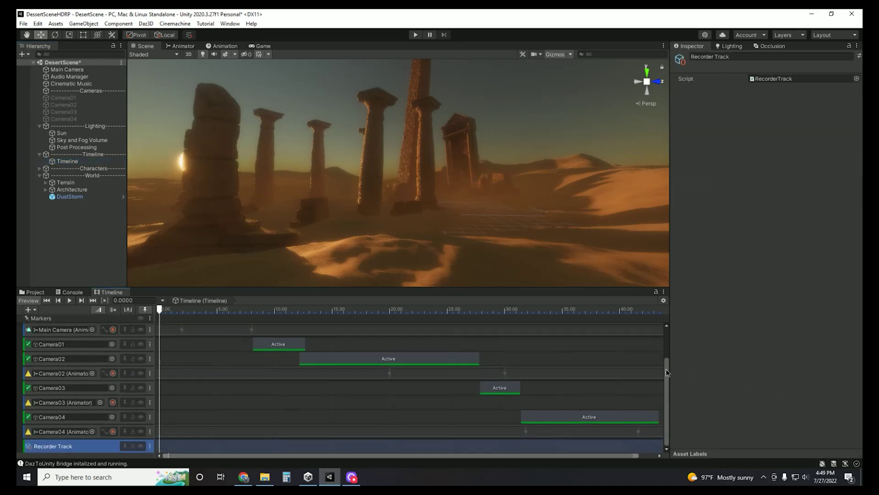
Add a recorder clip at the start of the Recorder Track and extend it to about 45.07 seconds (2704 frames)
{"action": "right_click", "coordinate": [168, 444]}
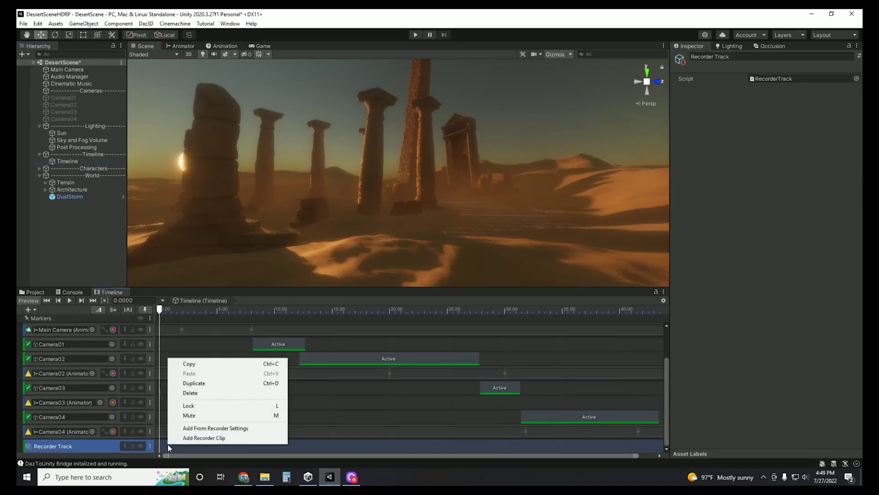
{"action": "left_click", "coordinate": [208, 439]}
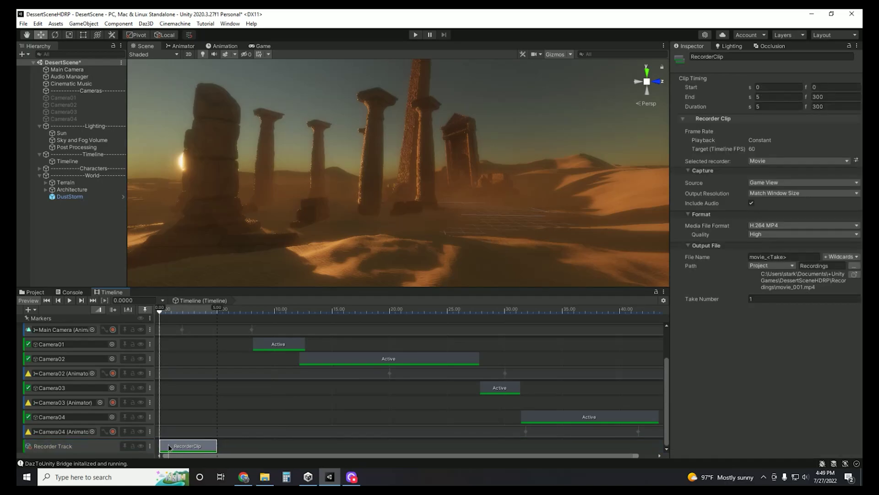
{"action": "left_click_drag", "start_coordinate": [216, 445], "coordinate": [659, 444]}
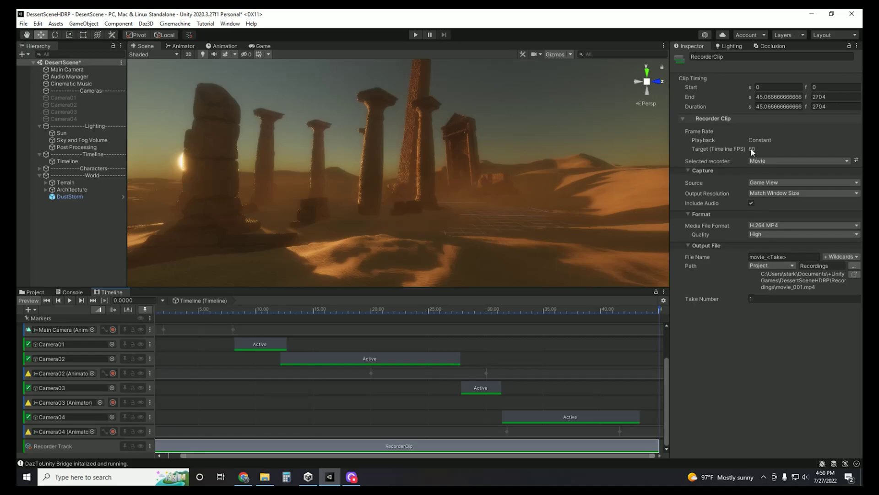
Set the recorder clip's output resolution to 4K - 2160p, keeping the H.264 MP4 format and High quality
{"action": "left_click", "coordinate": [796, 195]}
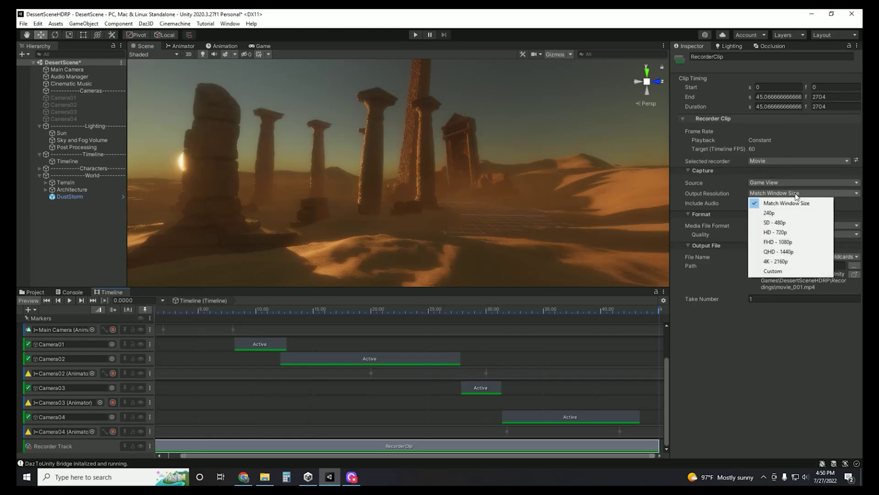
{"action": "left_click", "coordinate": [781, 262]}
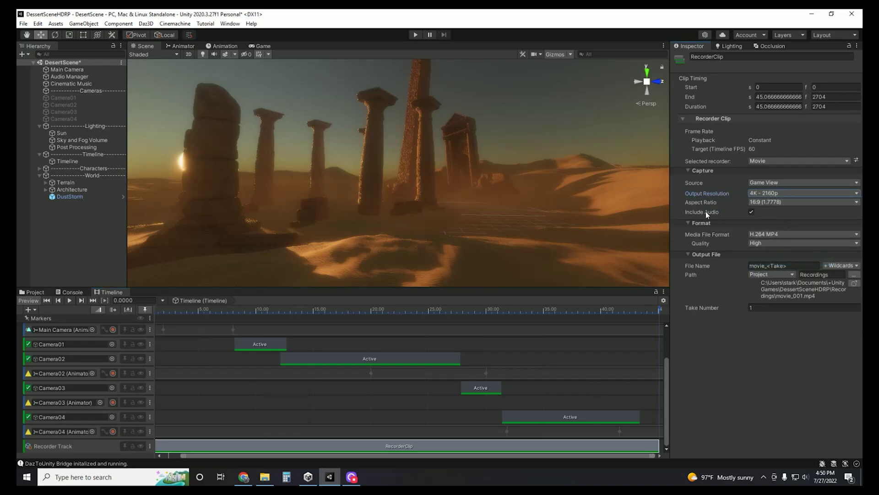
{"action": "left_click", "coordinate": [793, 235]}
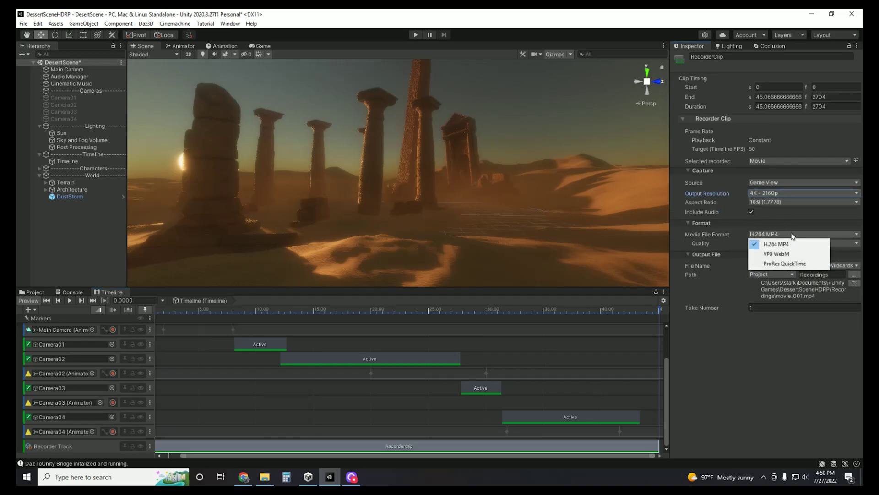
{"action": "left_click", "coordinate": [778, 244]}
{"action": "left_click", "coordinate": [774, 243]}
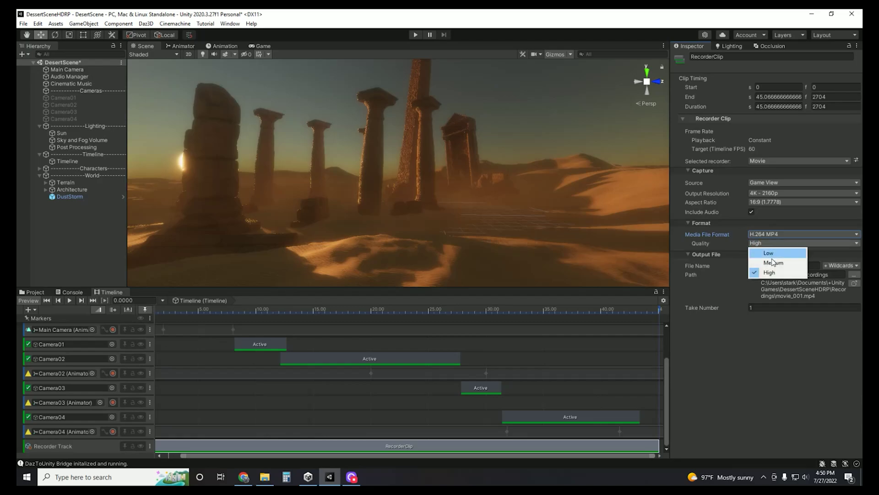
{"action": "left_click", "coordinate": [773, 273]}
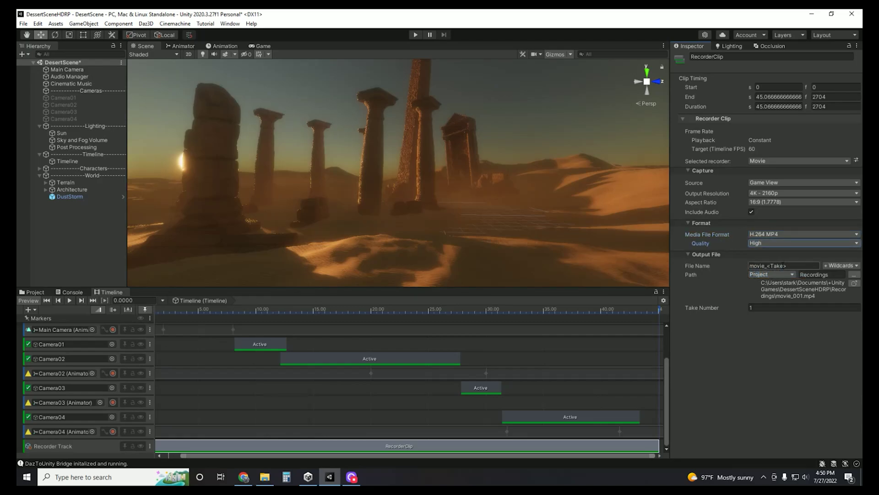
Change the recorder clip's output file name to movie_Desert
{"action": "left_click", "coordinate": [772, 265]}
{"action": "type", "text": "_<Take>"}
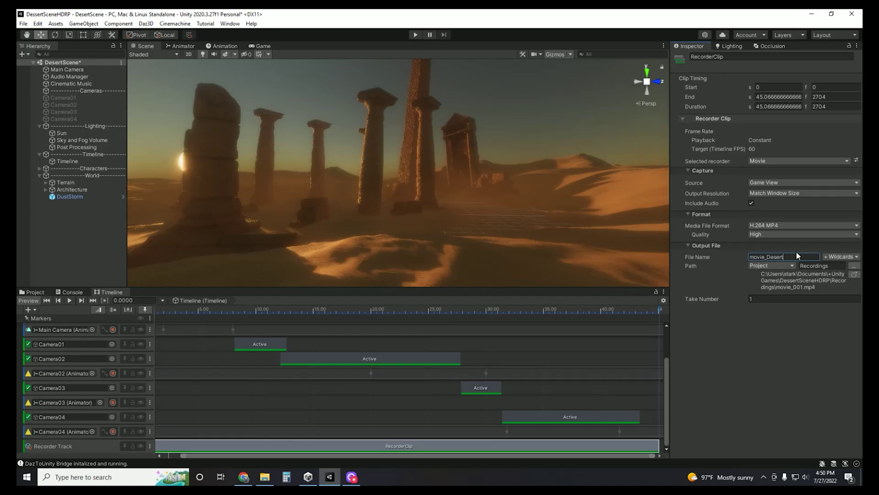
{"action": "left_click", "coordinate": [731, 332]}
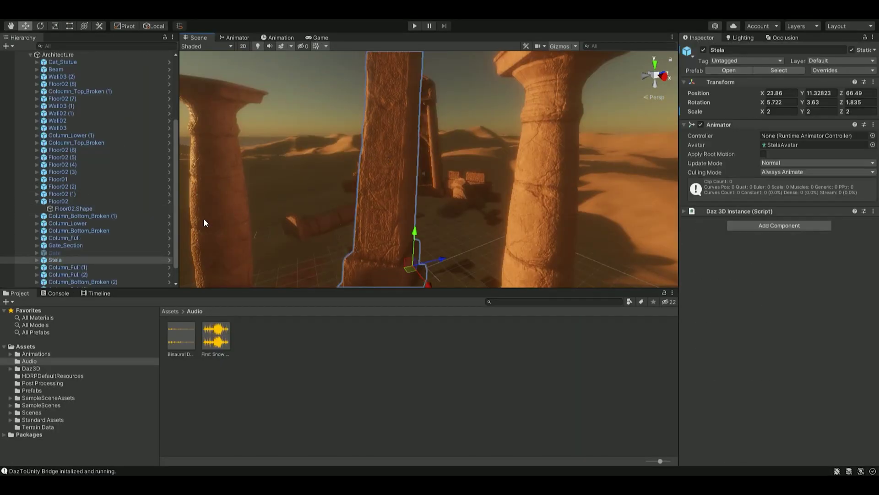
Set the Metallic value of the Stela's Base material to 0.209 and check it in the Game view
{"action": "left_click", "coordinate": [389, 246]}
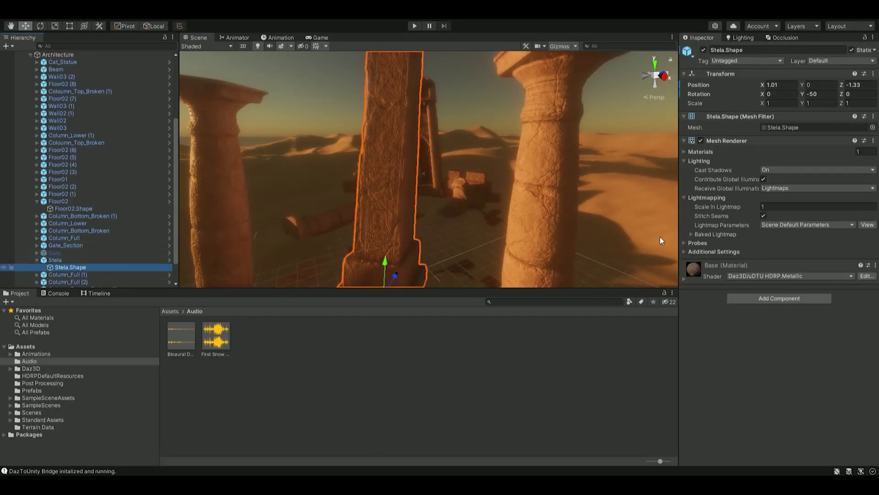
{"action": "left_click", "coordinate": [717, 264]}
{"action": "left_click", "coordinate": [852, 351]}
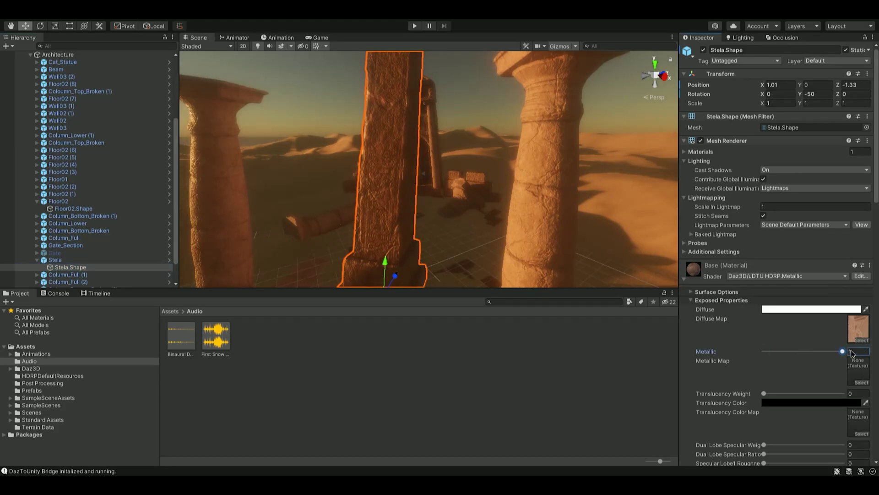
{"action": "left_click_drag", "start_coordinate": [843, 351], "coordinate": [780, 352]}
{"action": "left_click", "coordinate": [316, 39]}
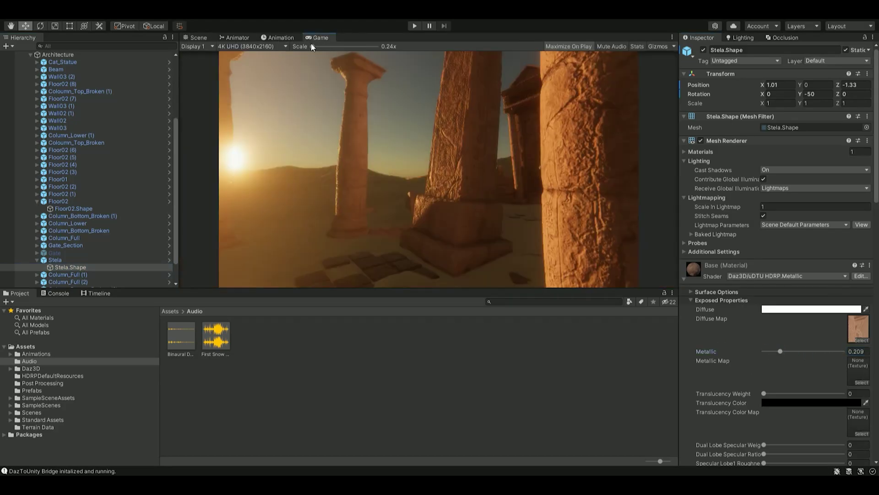
Raise the Metallic value of the Base material on Column_Full's Column.Shape to 0.931
{"action": "left_click", "coordinate": [37, 237]}
{"action": "left_click", "coordinate": [73, 245]}
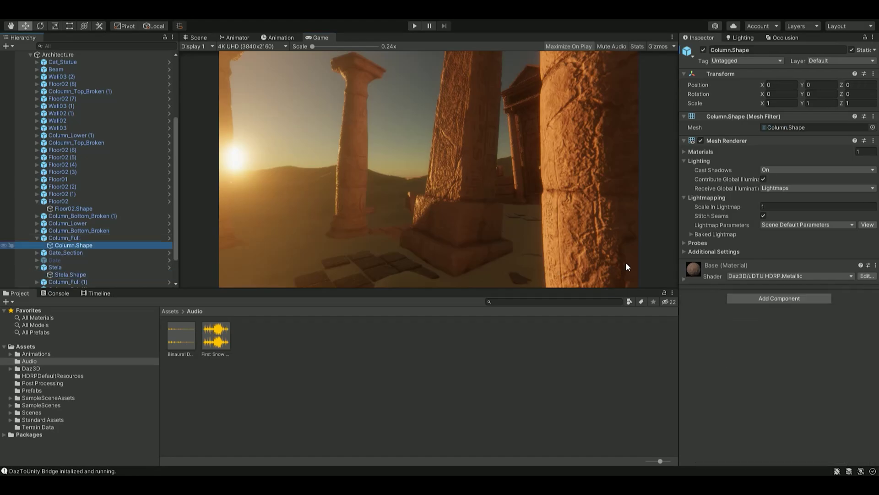
{"action": "left_click", "coordinate": [683, 277]}
{"action": "left_click_drag", "start_coordinate": [764, 351], "coordinate": [837, 351]}
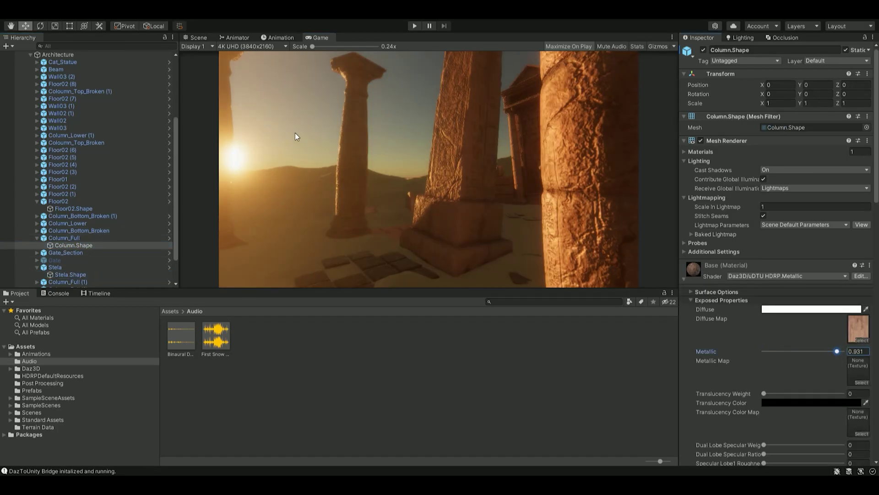